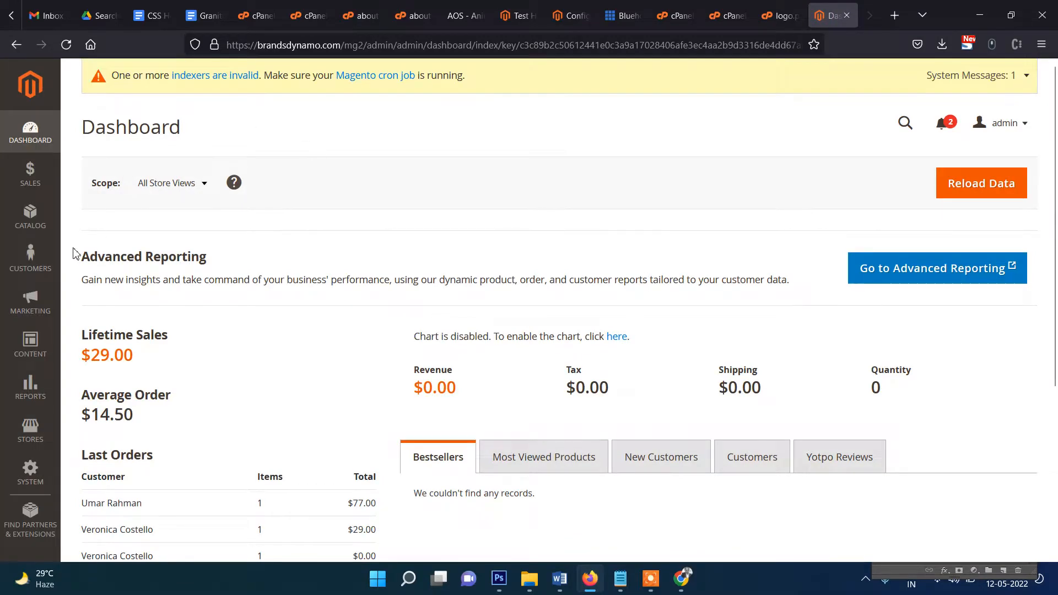
Step: Open the product catalog and start a new configurable product
click(38, 226)
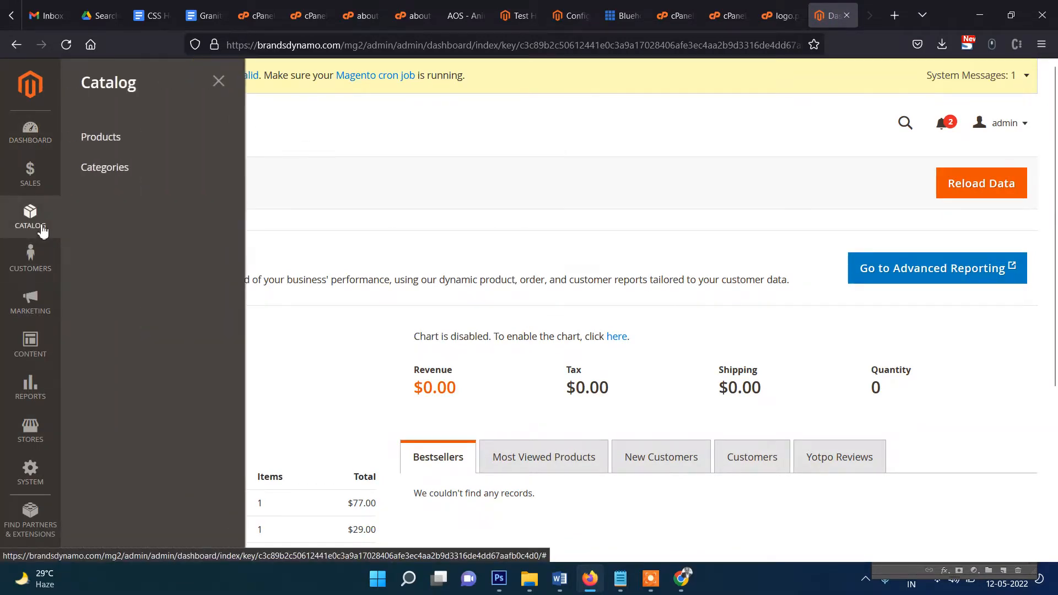
click(133, 141)
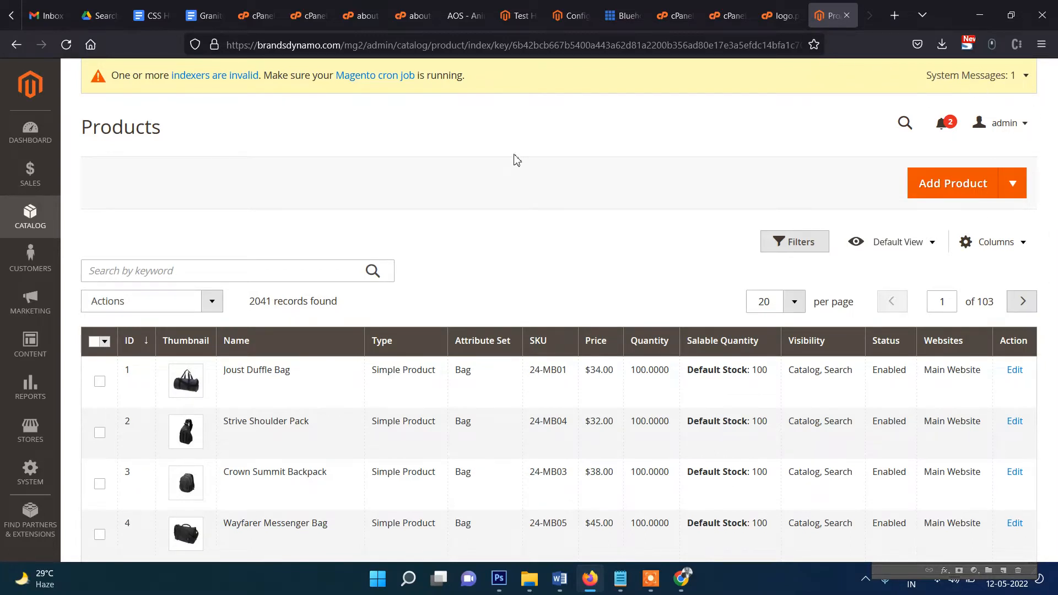
click(1024, 194)
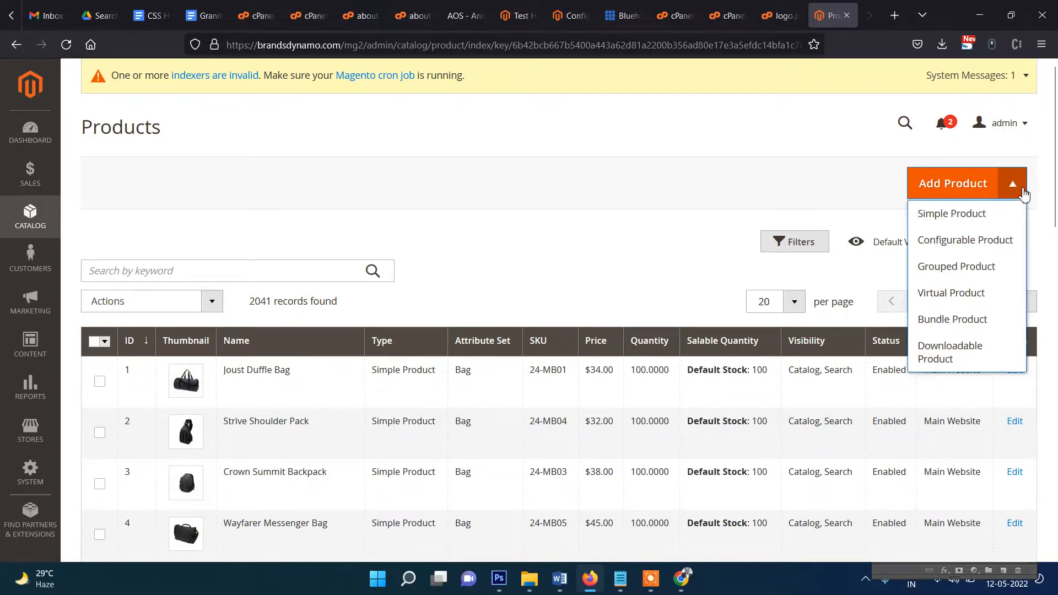
double_click(961, 246)
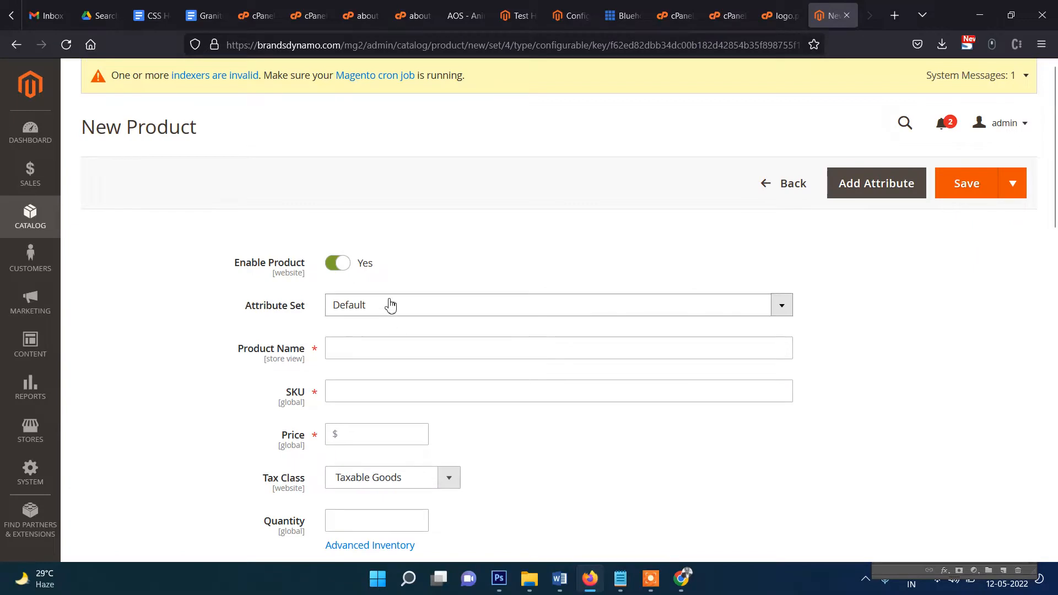
Step: Enter "Formal Shirt" as the new product's name
scroll(385, 302, down, 1)
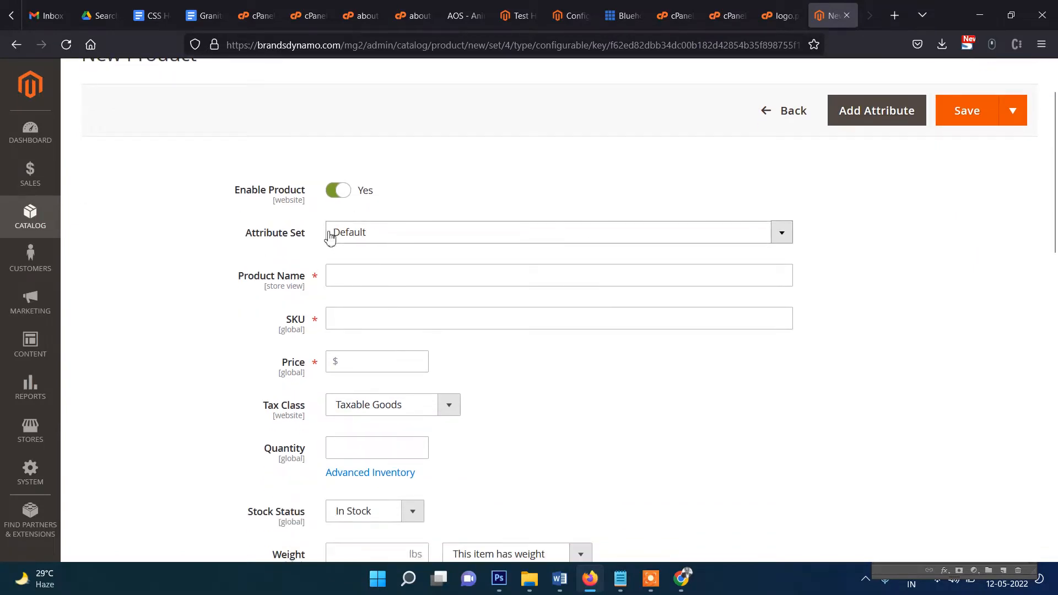
click(368, 280)
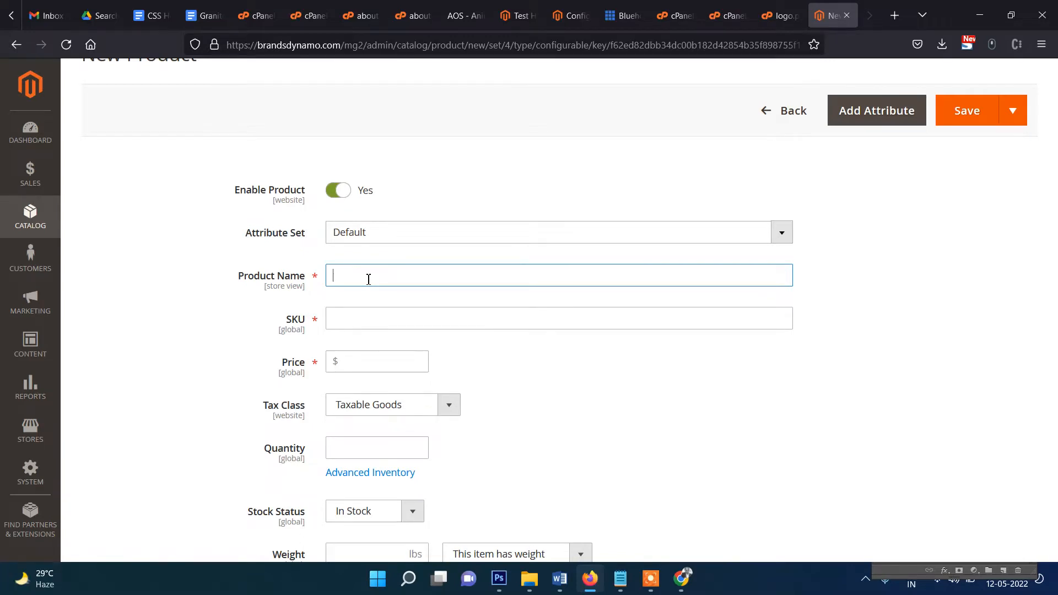
text(Shirt)
scroll(368, 275, down, 1)
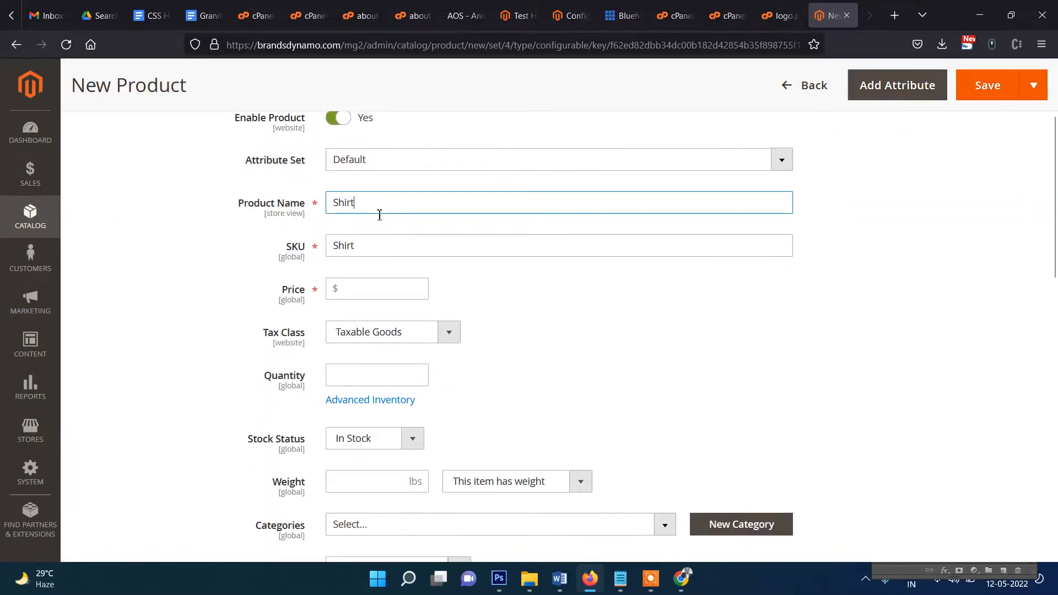
drag(379, 215, 334, 202)
text(Formal)
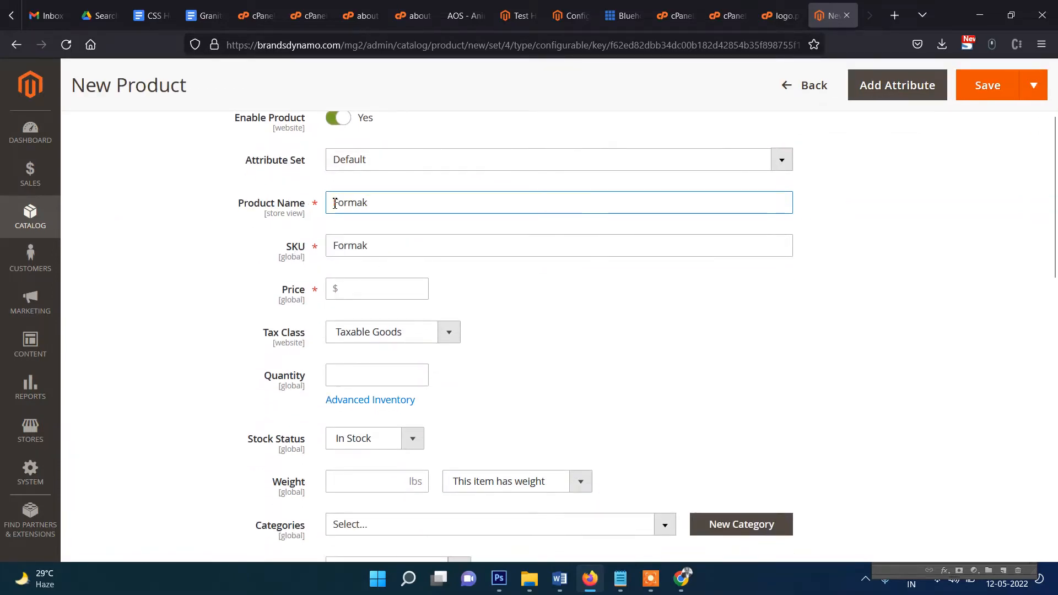
key(BackSpace)
key(BackSpace)
key(BackSpace)
key(BackSpace)
key(BackSpace)
key(BackSpace)
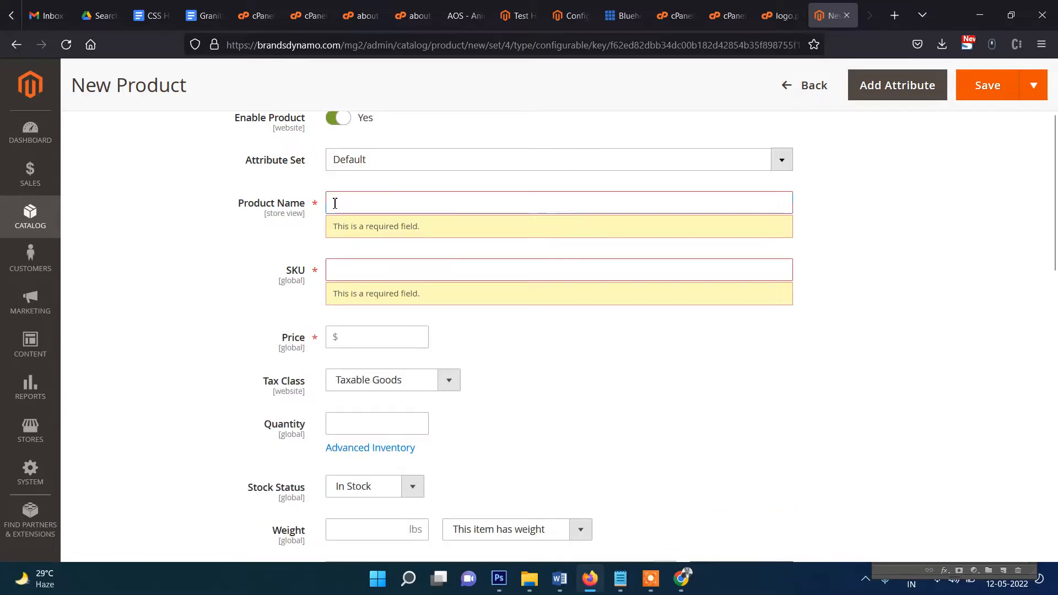
text(For)
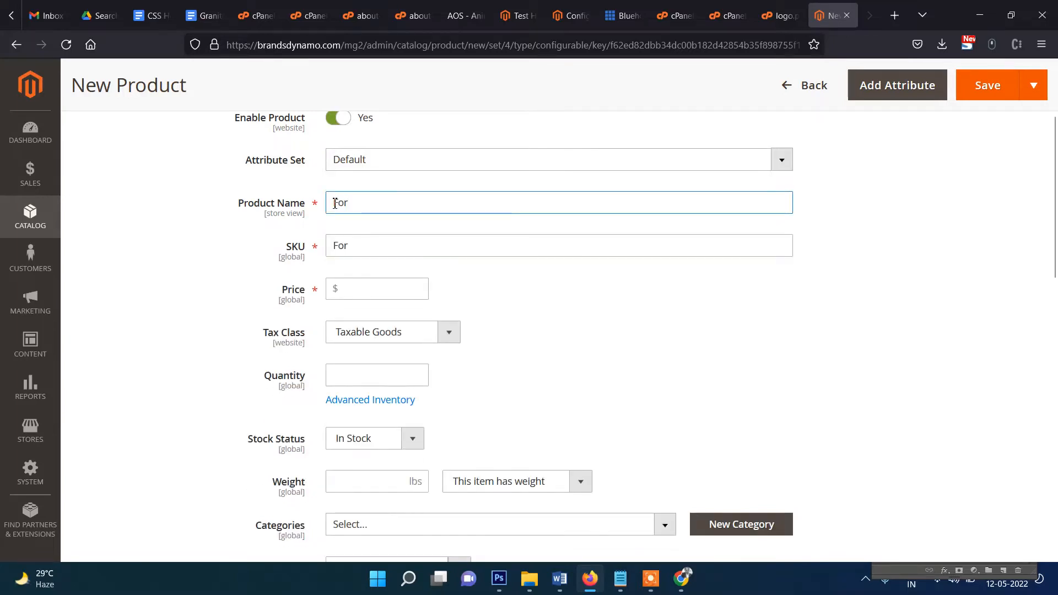
text(mal )
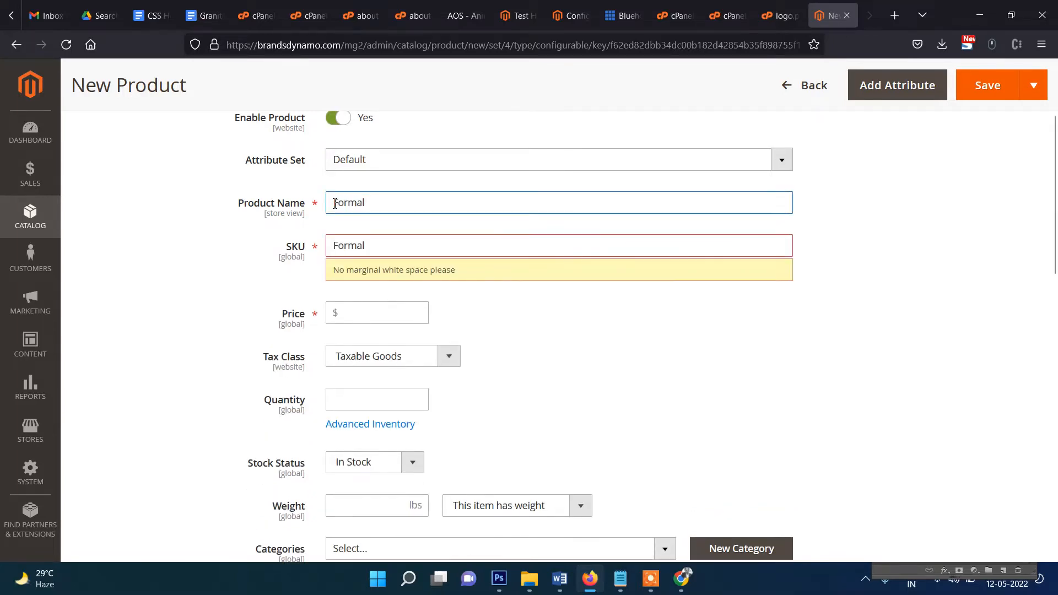
text(Shirt)
Step: Set the product's price to $100 and its quantity to 100
scroll(333, 205, down, 1)
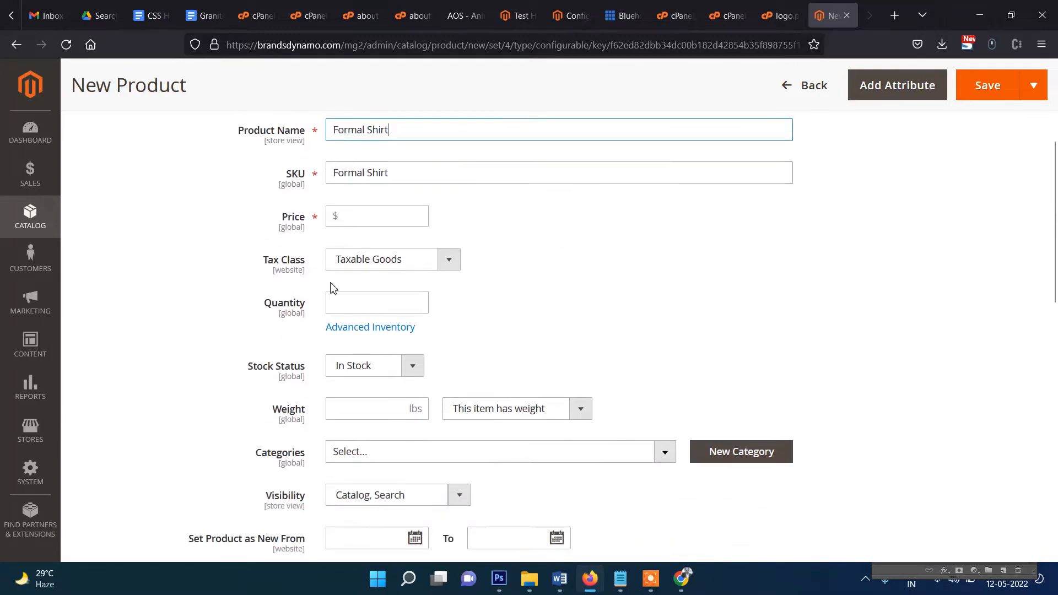
click(350, 221)
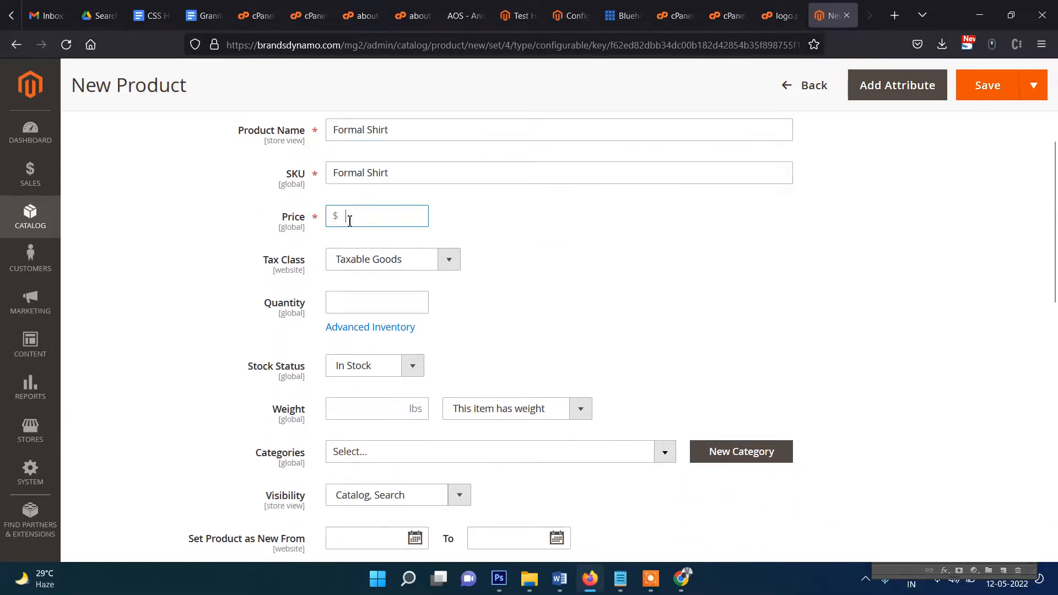
text(100)
click(226, 246)
scroll(371, 276, down, 1)
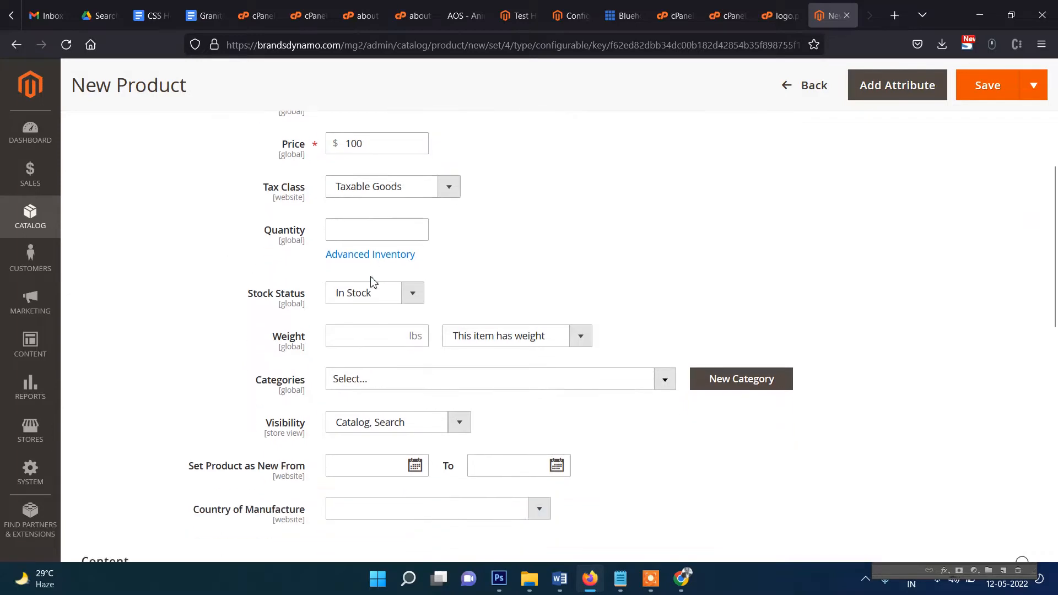
click(361, 225)
text(100)
scroll(247, 267, down, 2)
scroll(248, 267, up, 2)
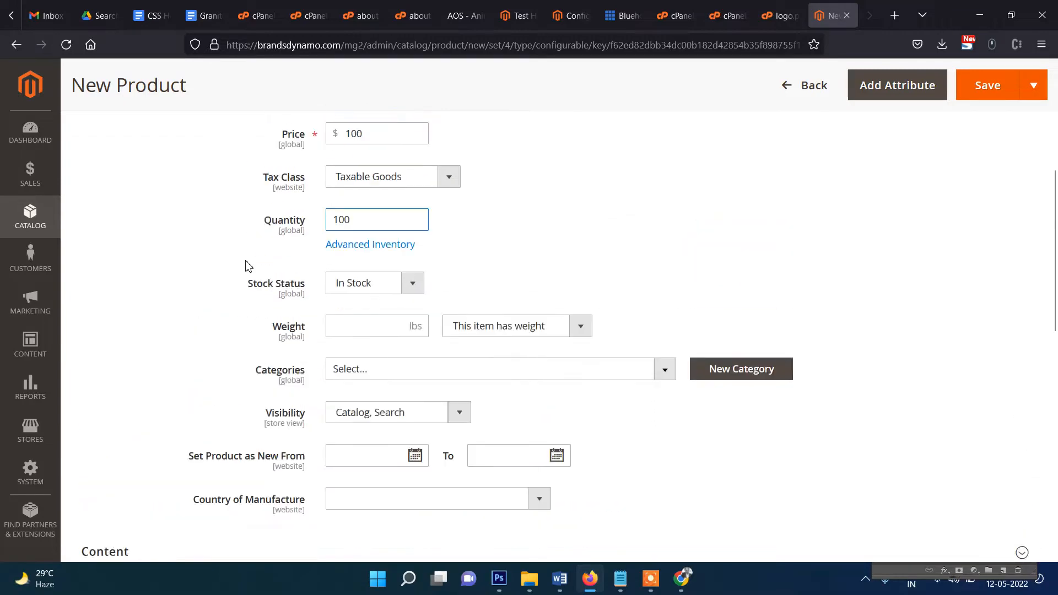
Step: Assign the product to the Tops category under Men
scroll(246, 266, down, 2)
scroll(247, 266, down, 1)
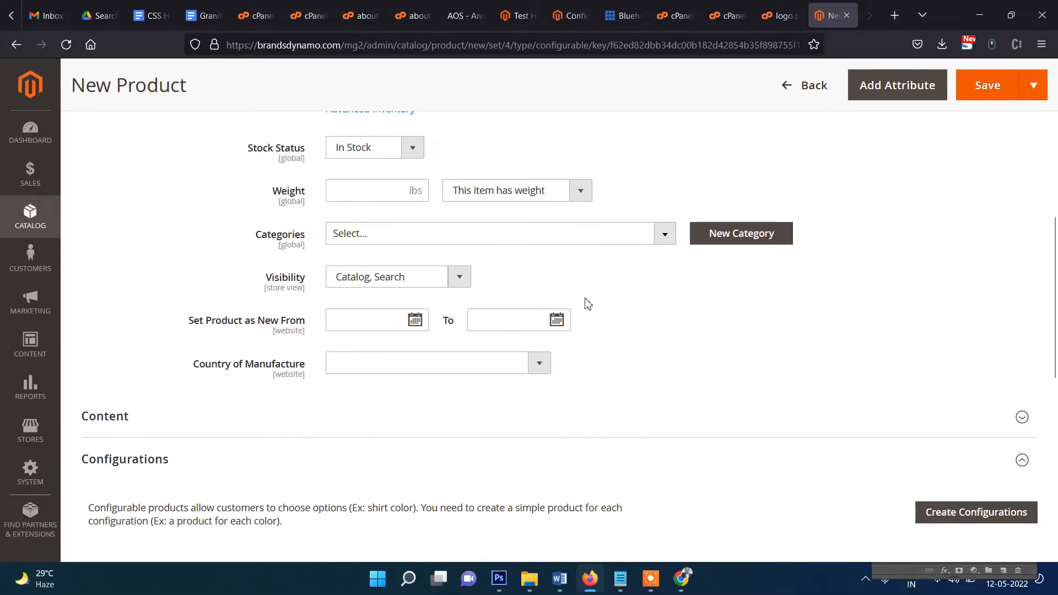
click(656, 240)
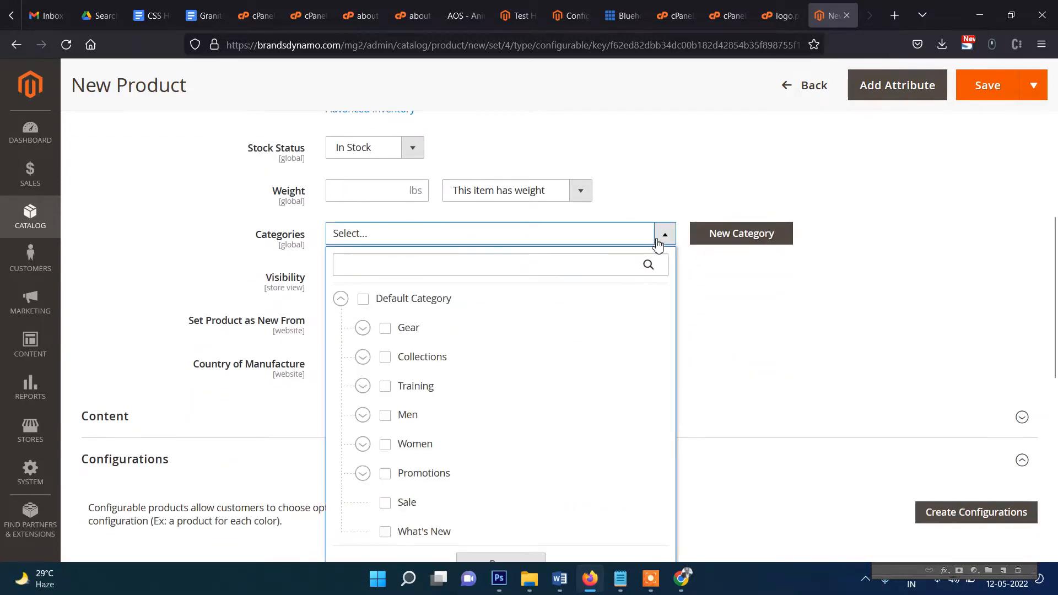
click(363, 419)
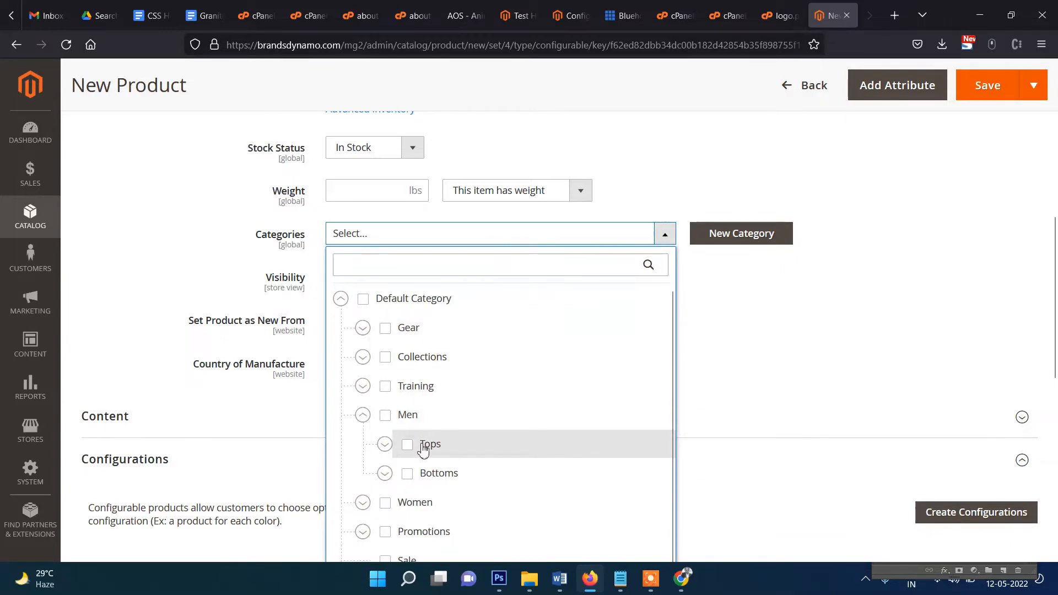
click(406, 444)
click(756, 357)
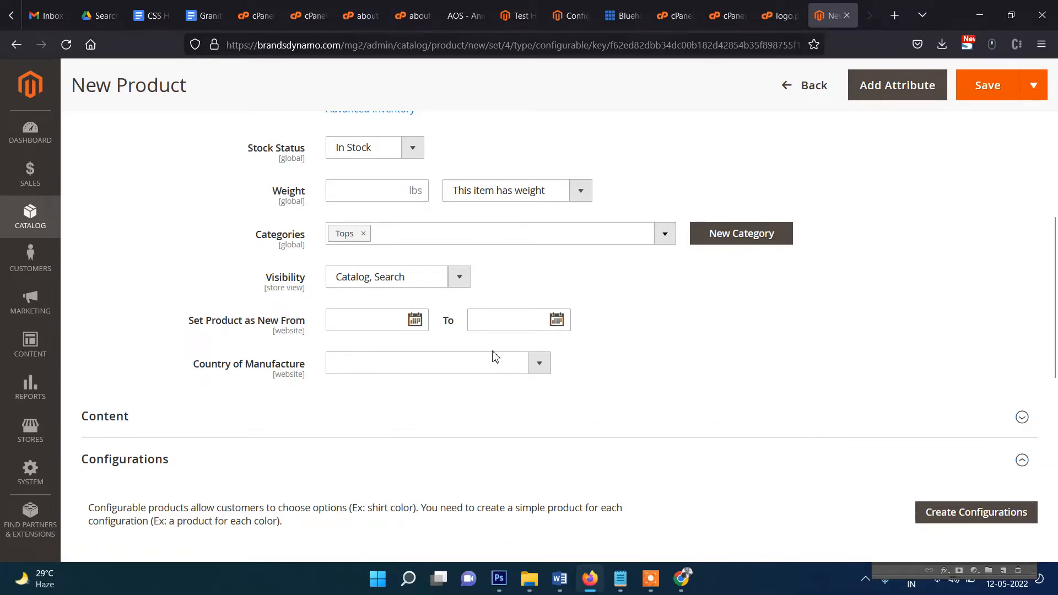
Step: Examine the explanation of configurable products in the Configurations section
scroll(432, 259, down, 4)
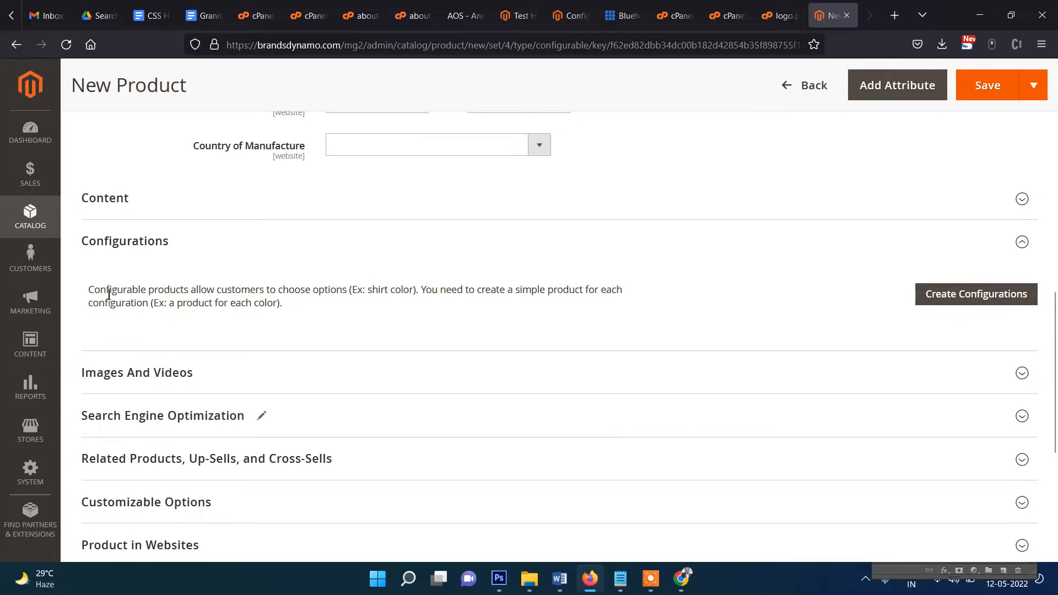
drag(109, 295, 351, 305)
click(351, 305)
scroll(210, 299, up, 1)
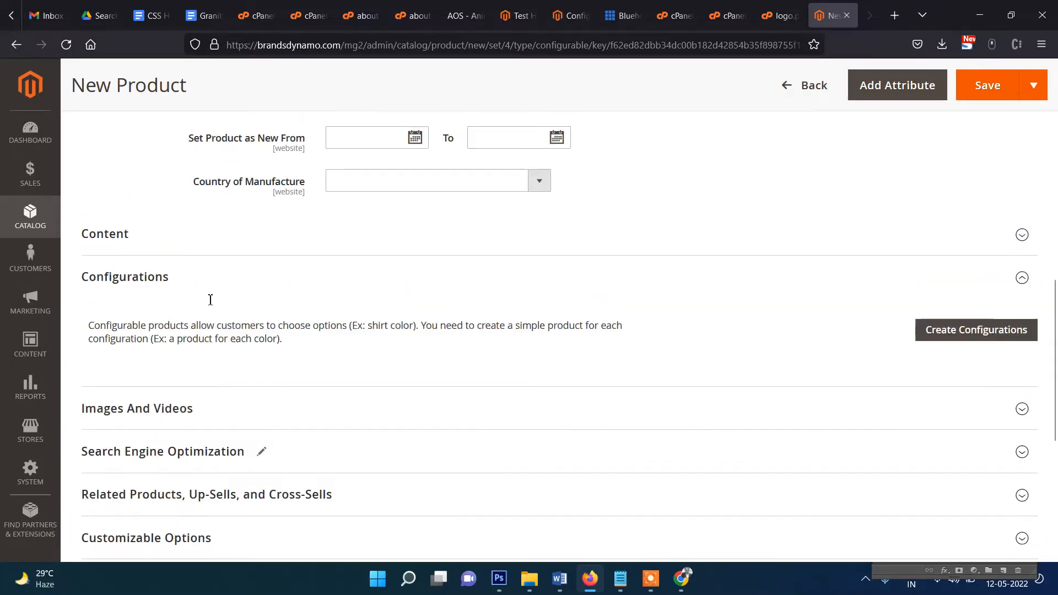
scroll(210, 299, up, 2)
drag(127, 429, 366, 449)
scroll(330, 386, down, 3)
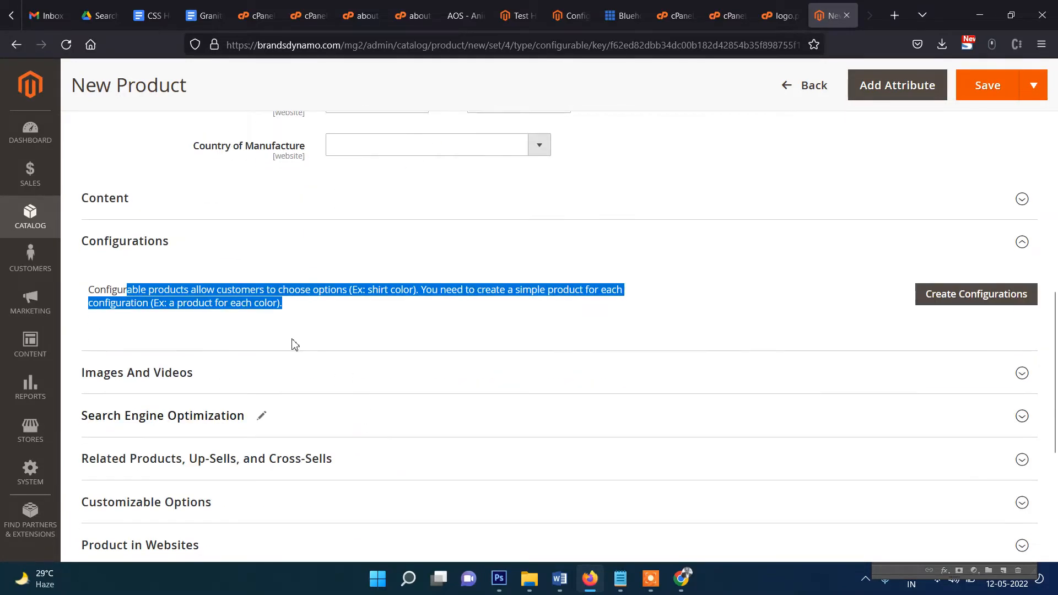
click(275, 309)
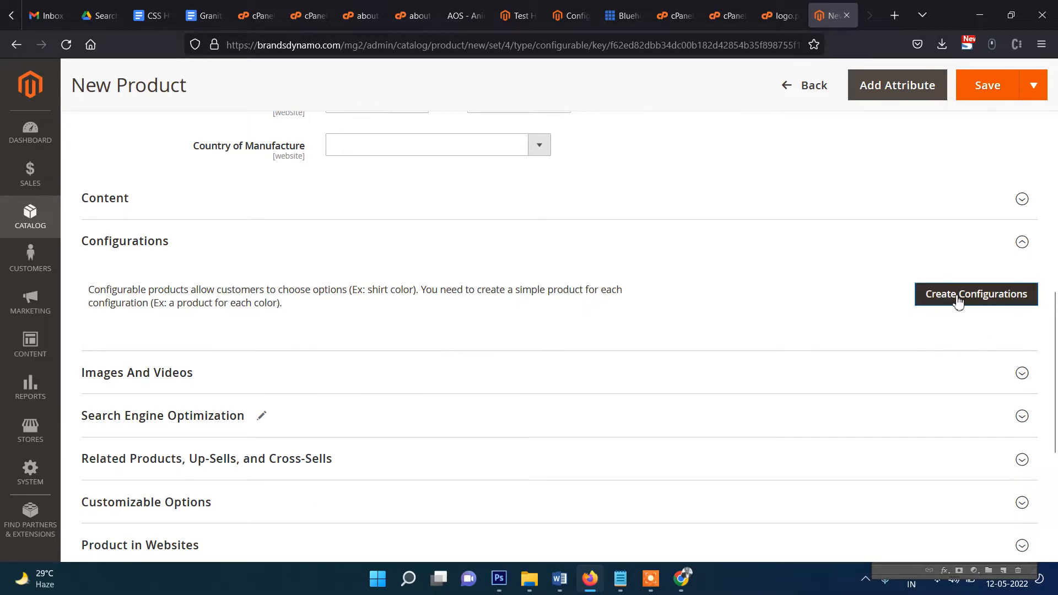
Step: Save the product and start creating its configurations with the Color and Size attributes
click(984, 86)
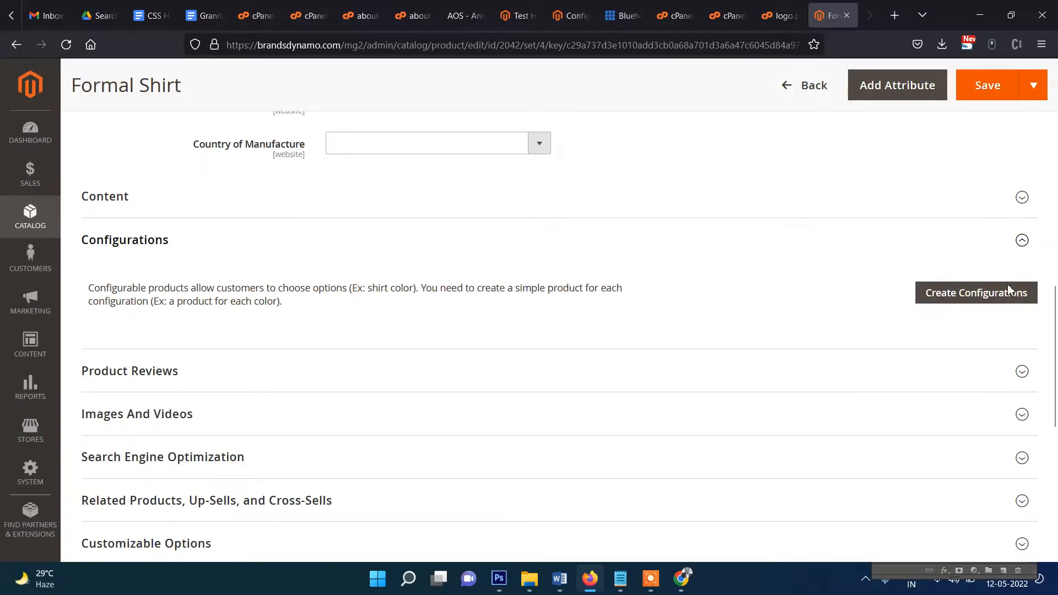
click(958, 296)
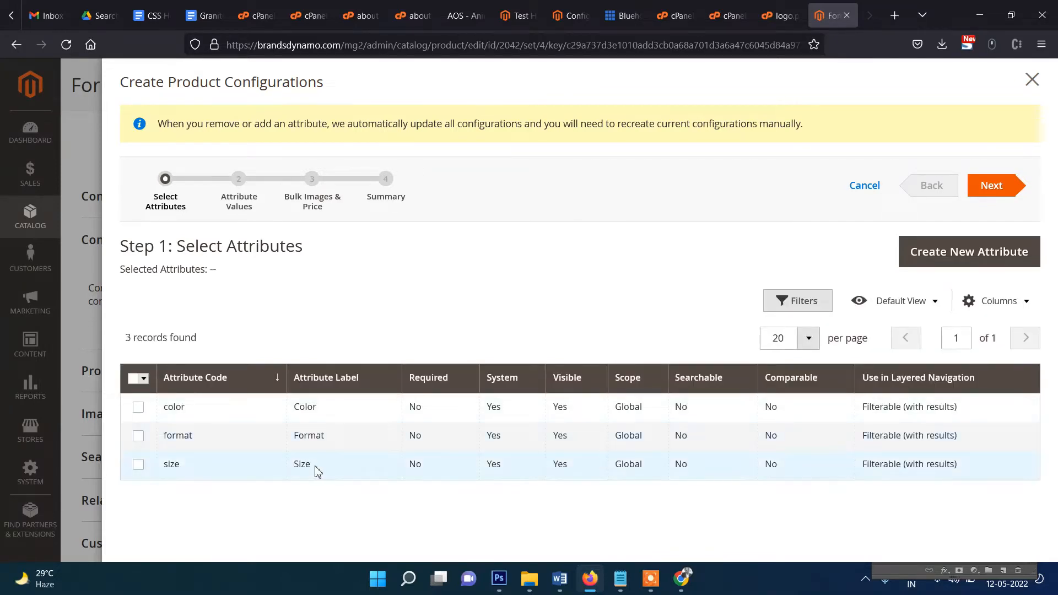
click(138, 407)
click(138, 464)
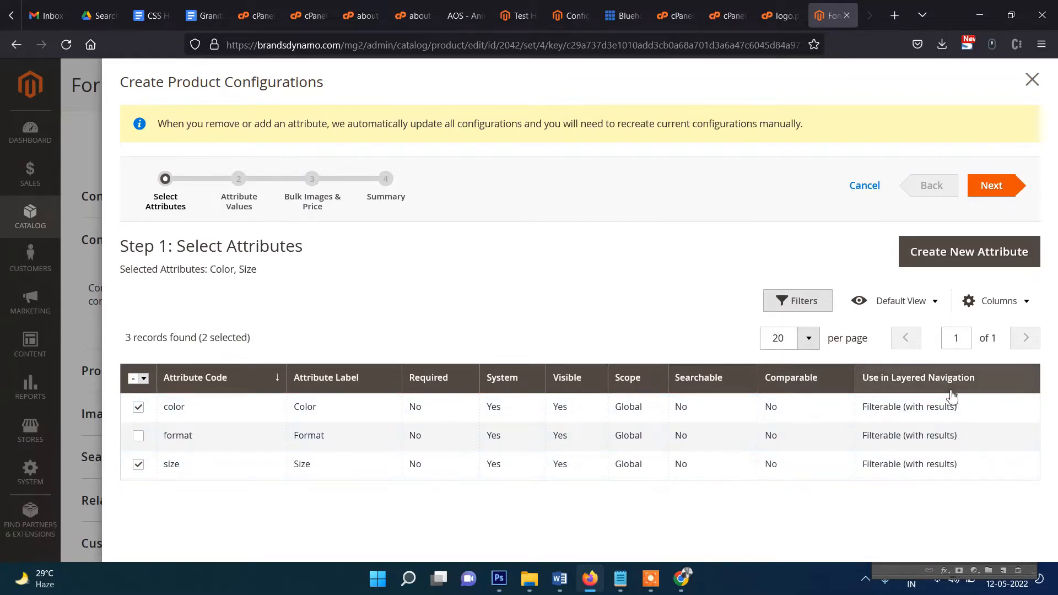
click(238, 201)
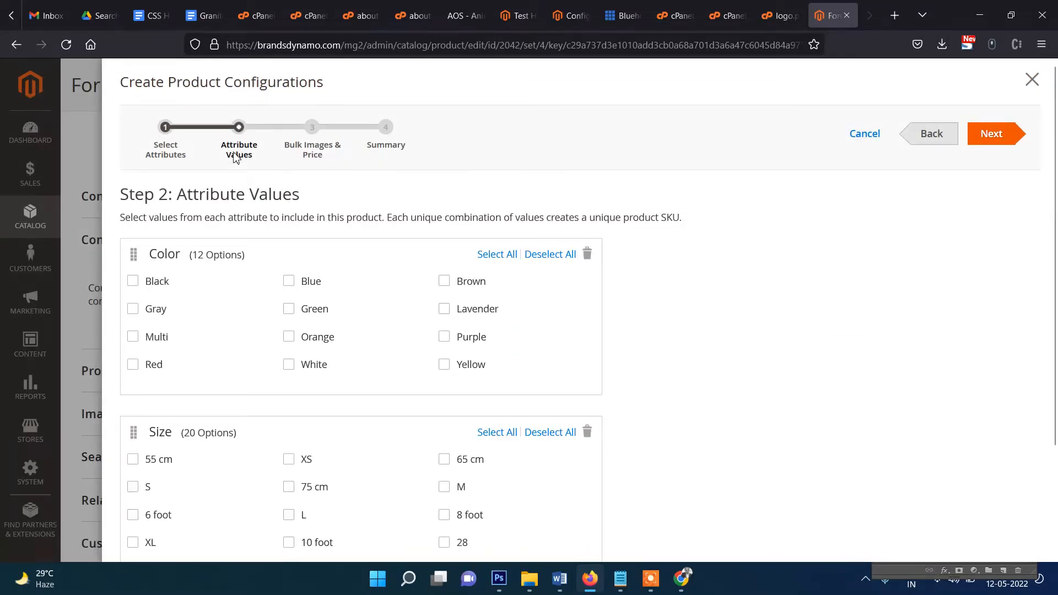
Step: Include the Blue, Orange, White and Red values of the Color attribute in the configurations
scroll(297, 314, down, 2)
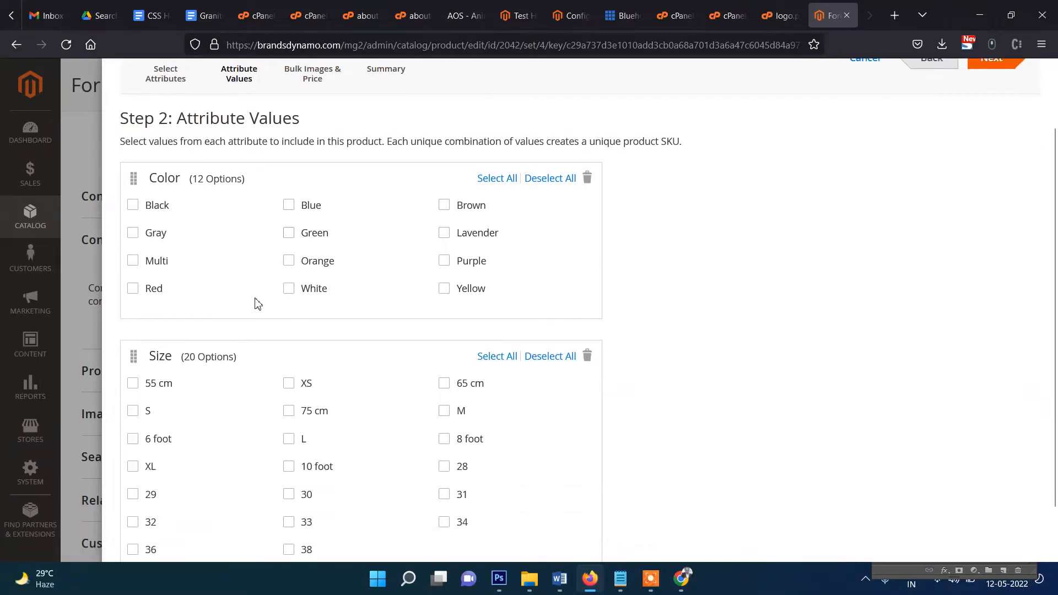
click(289, 206)
click(289, 262)
click(289, 289)
click(133, 288)
Step: Include the sizes 30, 38, 34, M, L and XL and confirm the attribute values
scroll(300, 365, down, 1)
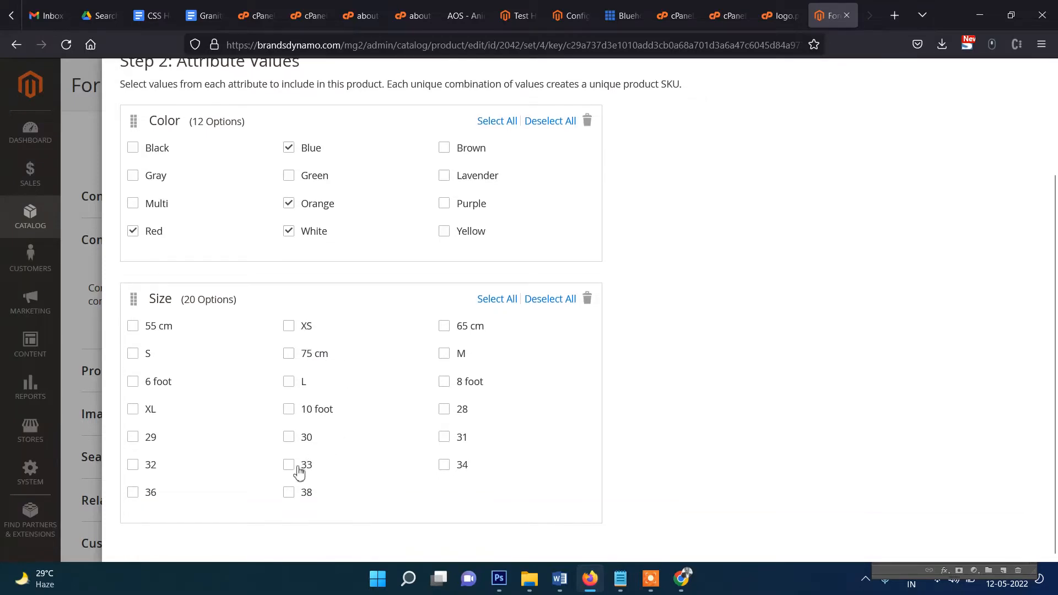
click(290, 438)
click(290, 493)
click(449, 467)
click(445, 354)
scroll(643, 322, up, 3)
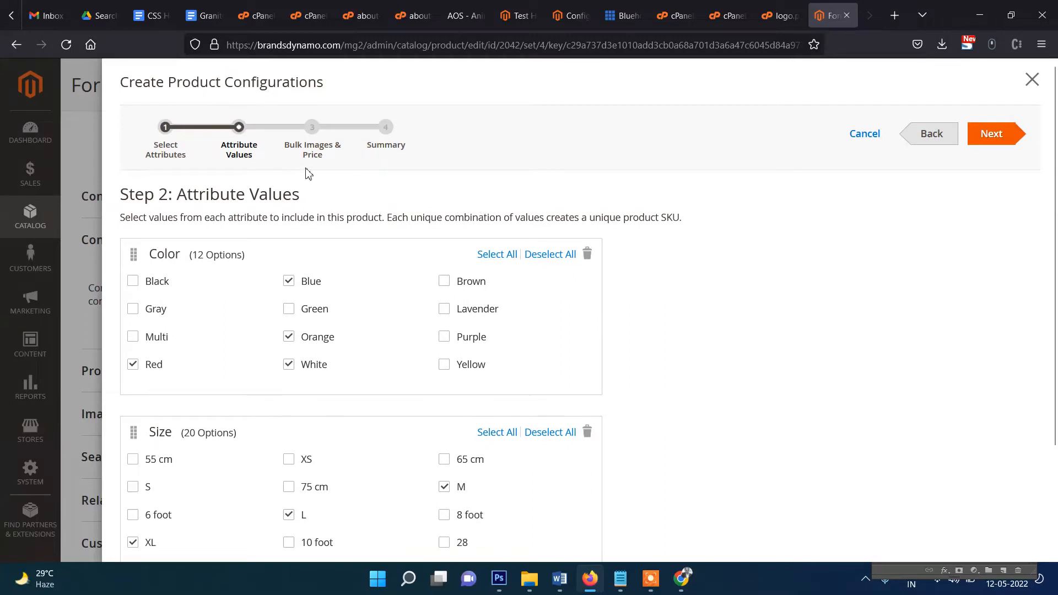
click(995, 139)
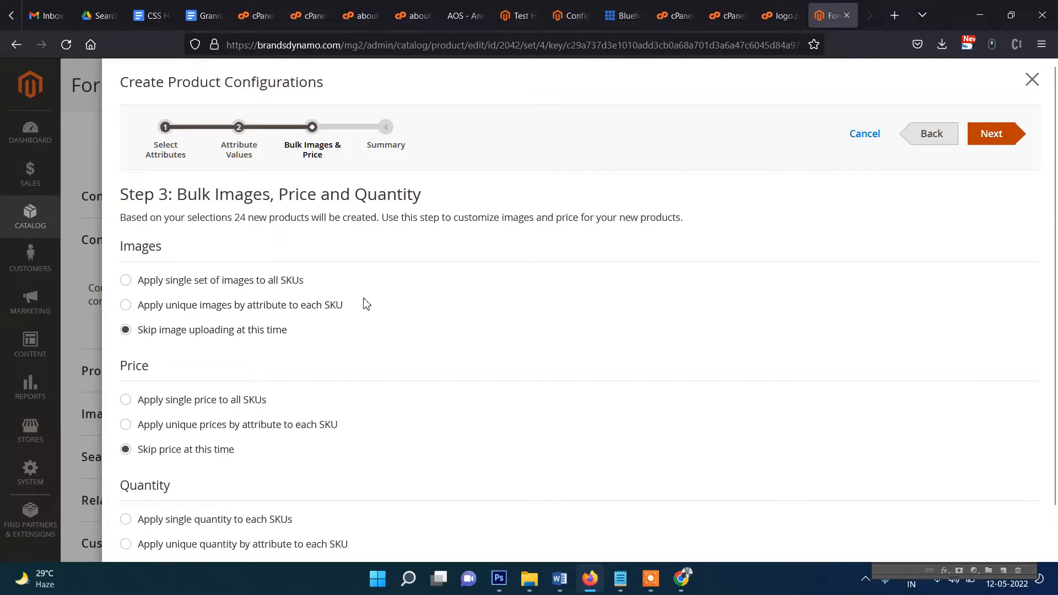
Step: Leave bulk images, price and quantity skipped and generate the product variations
scroll(365, 303, down, 1)
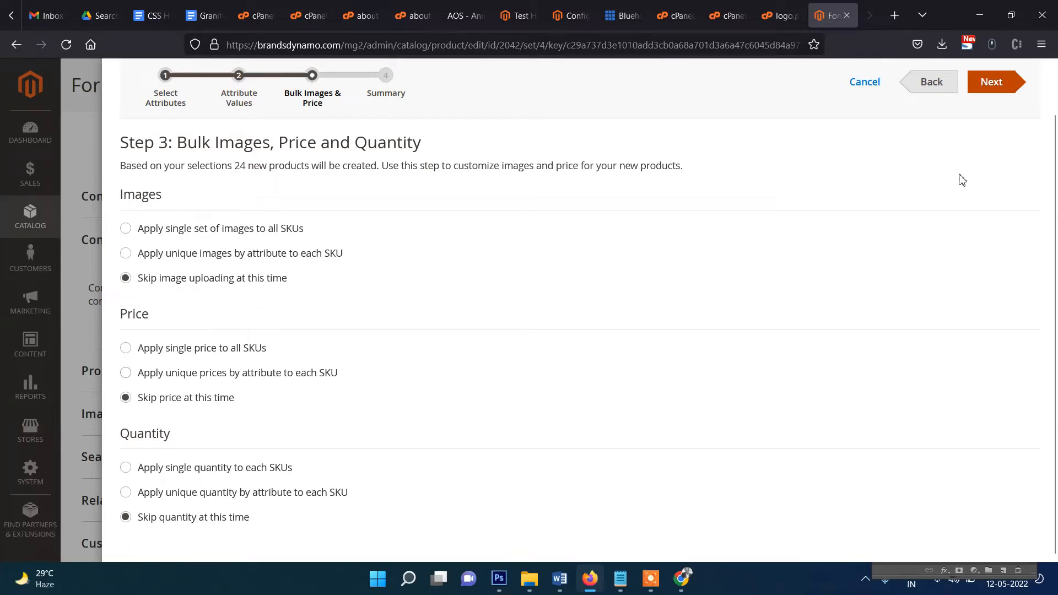
click(992, 88)
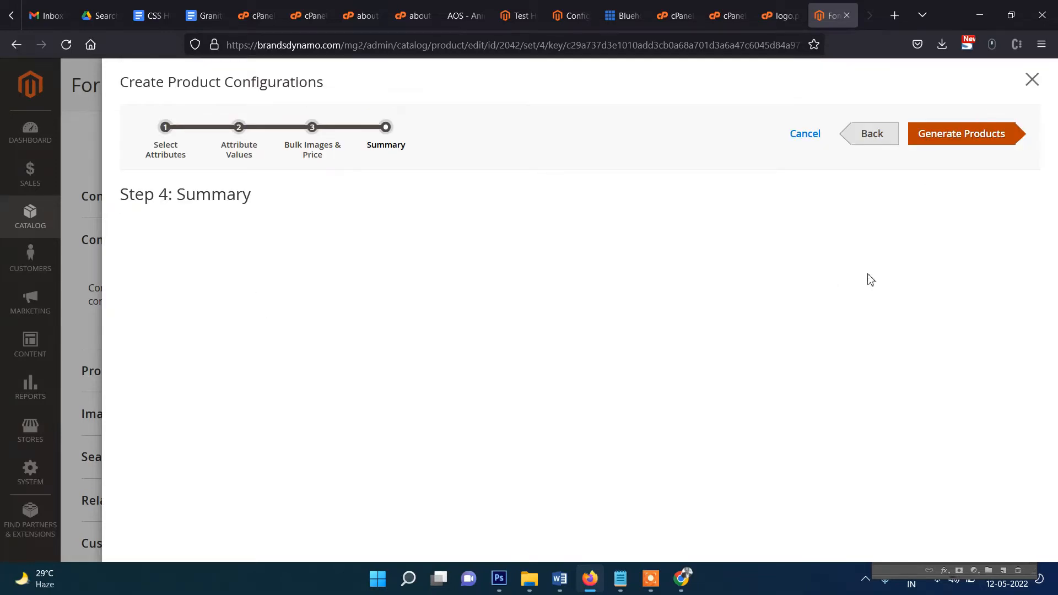
click(965, 141)
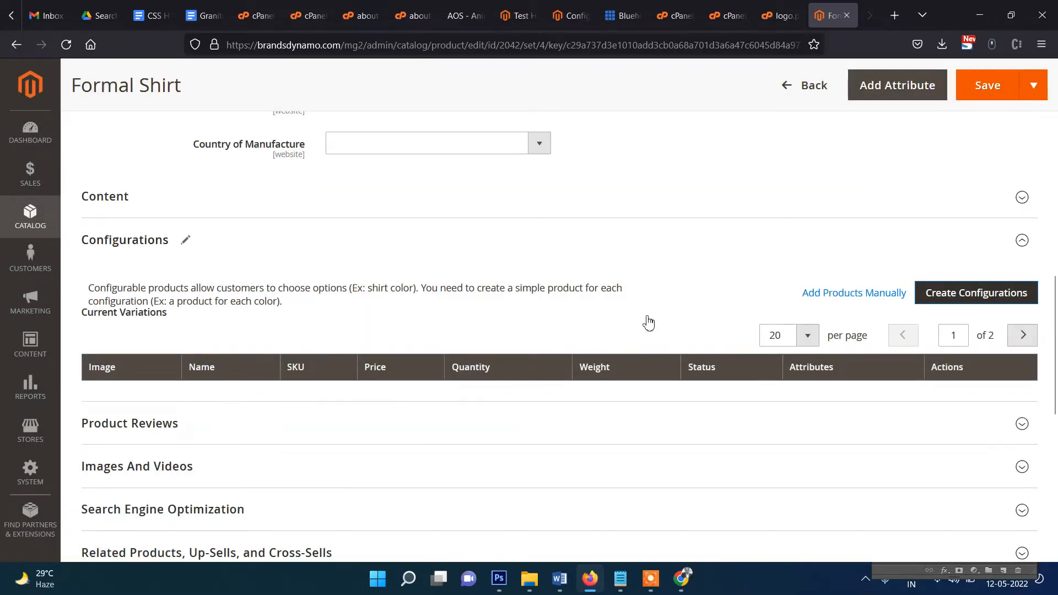
scroll(699, 344, down, 5)
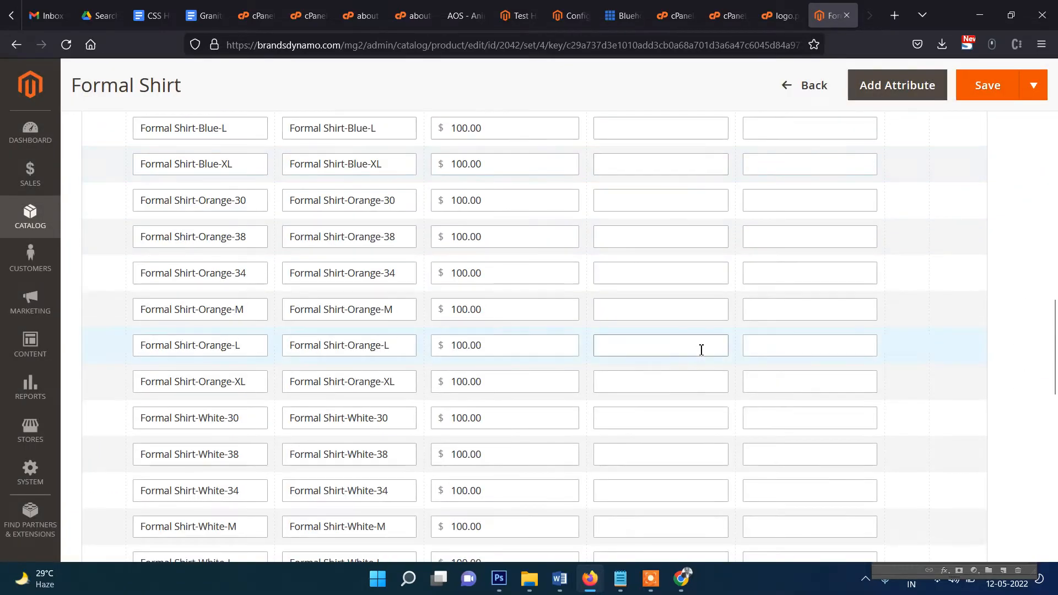
Step: Set the price of the Formal Shirt-Blue-30 variation to 110.00
scroll(215, 314, down, 6)
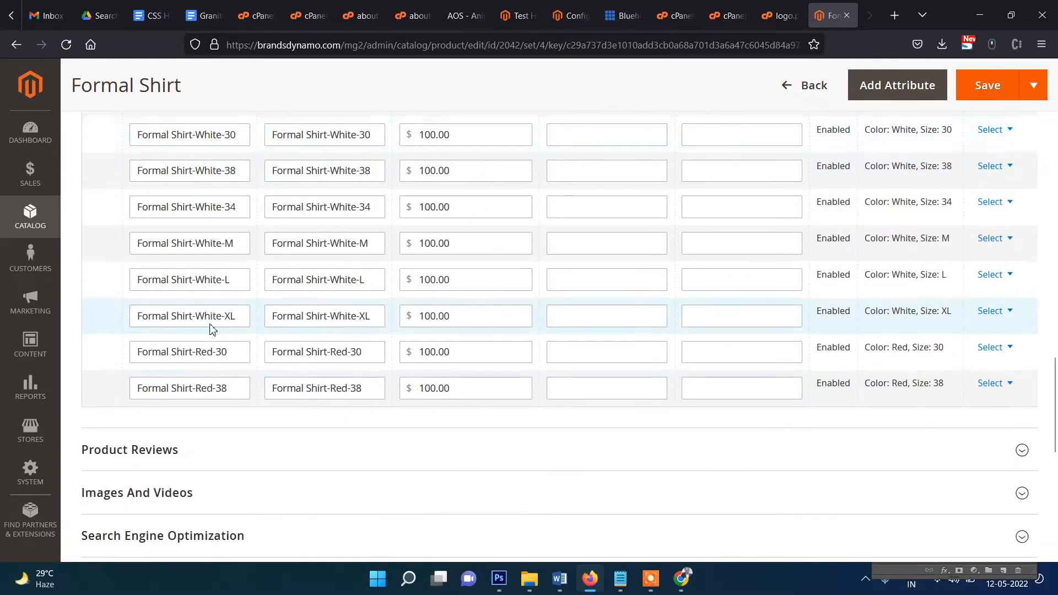
scroll(213, 329, up, 10)
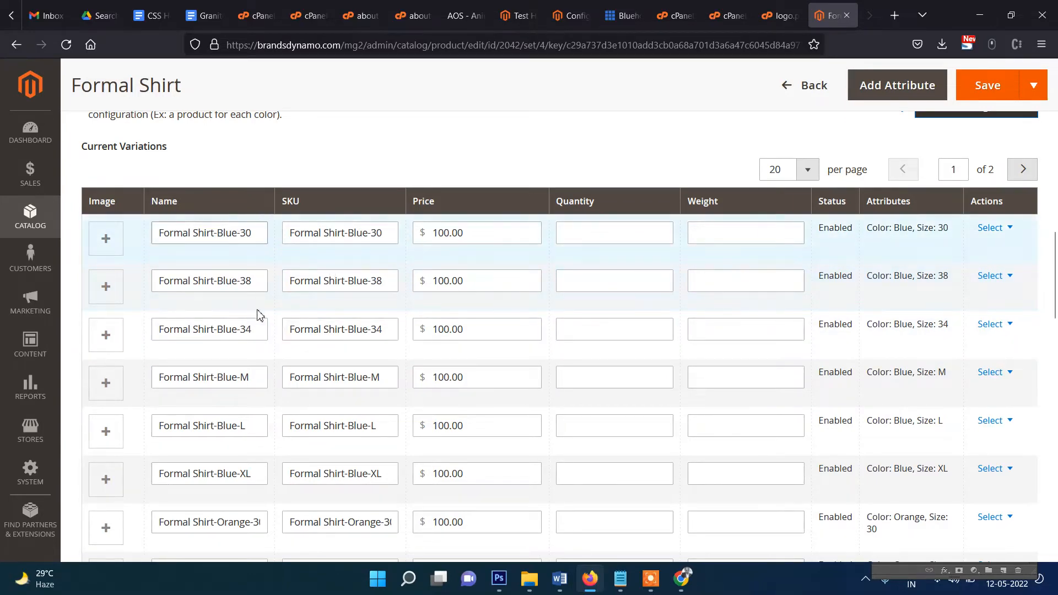
scroll(249, 269, down, 2)
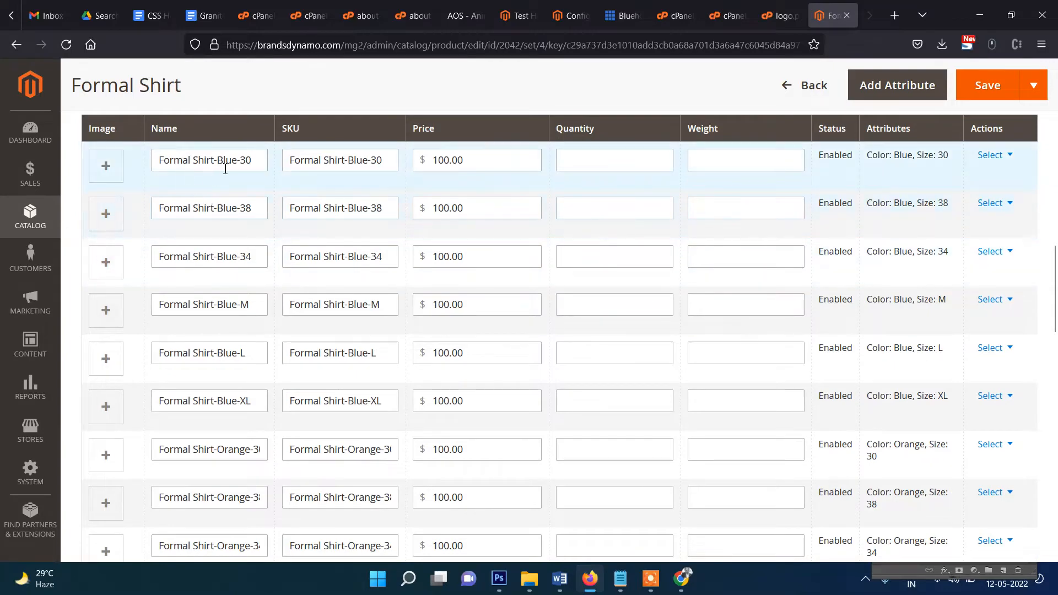
click(252, 168)
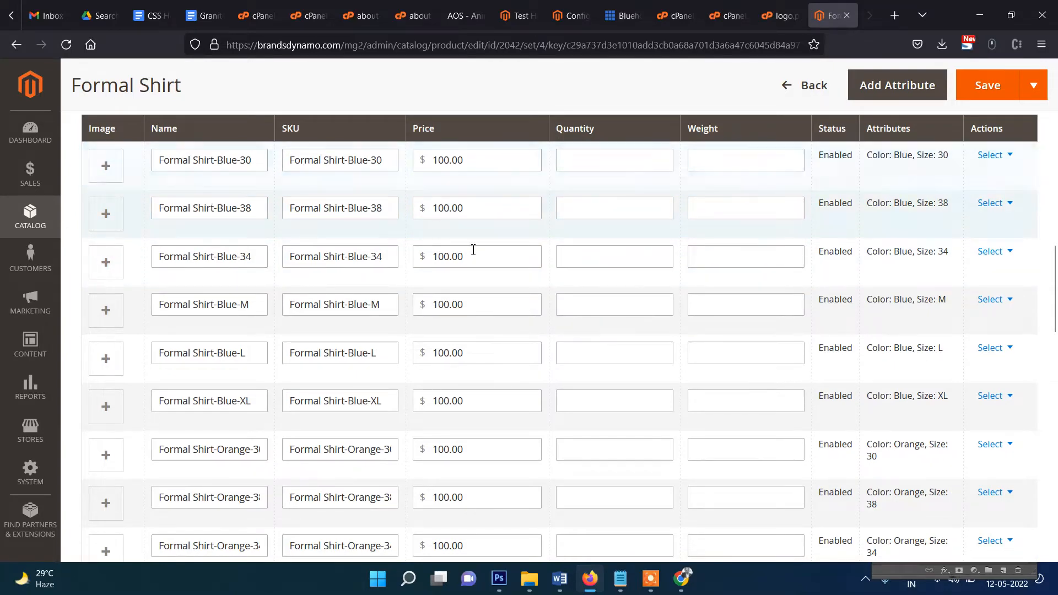
click(478, 172)
click(494, 160)
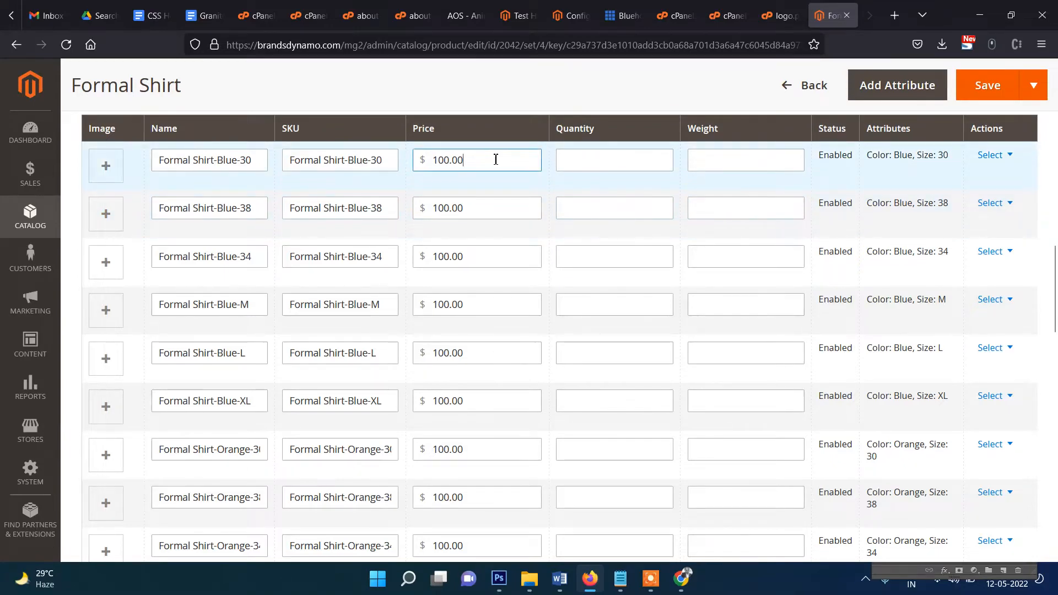
scroll(527, 251, up, 2)
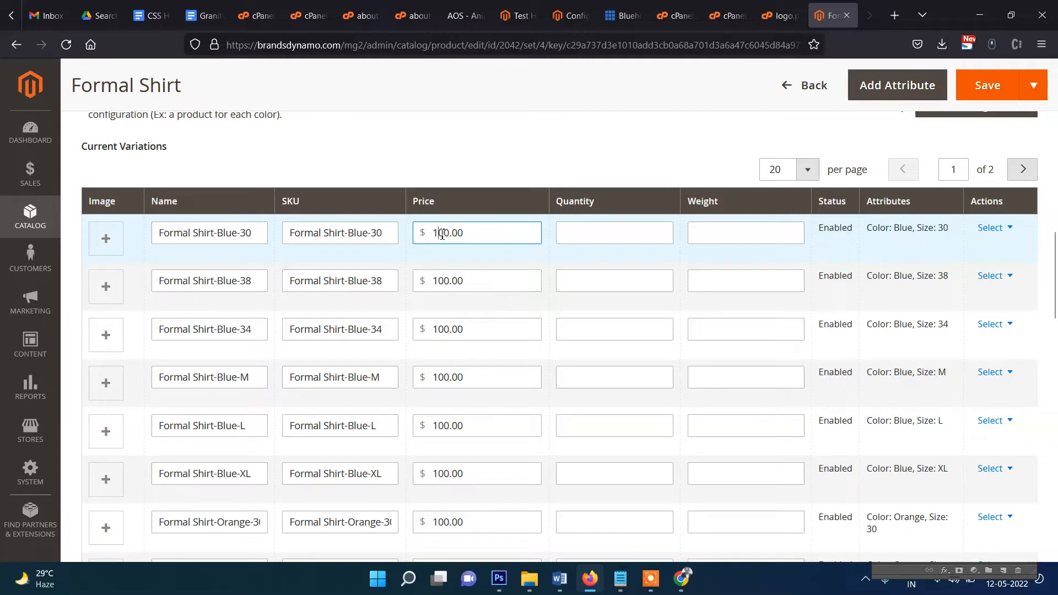
drag(439, 234, 447, 235)
text(1)
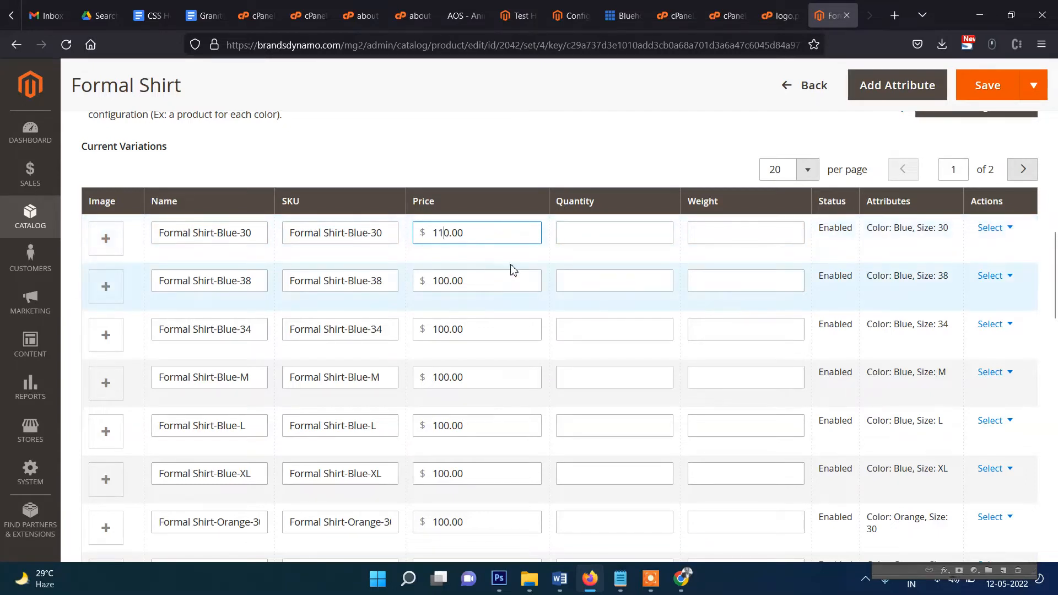
Step: Set the quantity of Formal Shirt-Blue-30 to 20 and of Formal Shirt-Blue-38 to 34
click(609, 229)
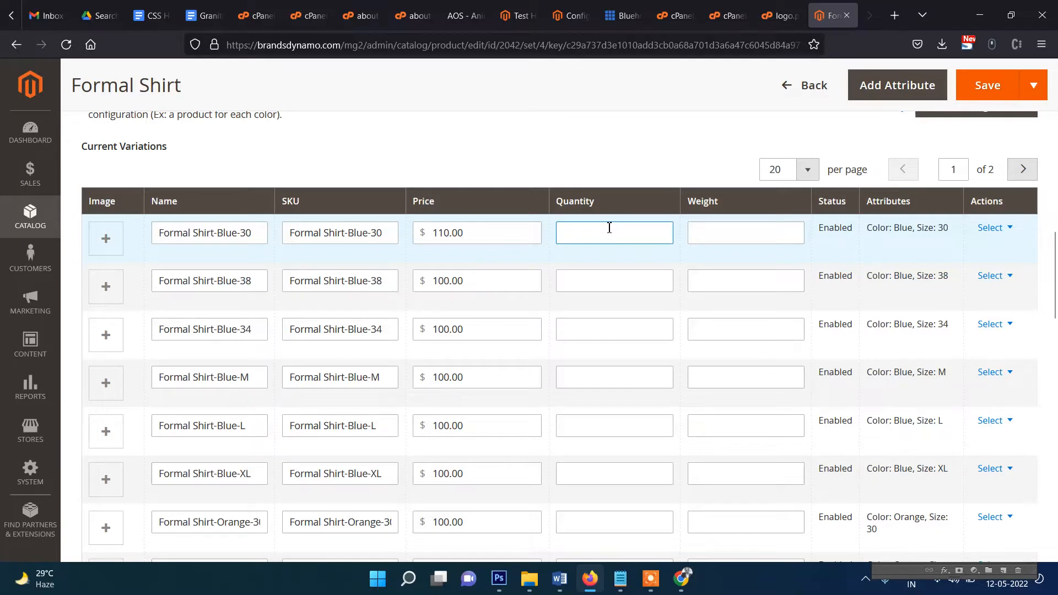
text(20)
scroll(668, 300, down, 2)
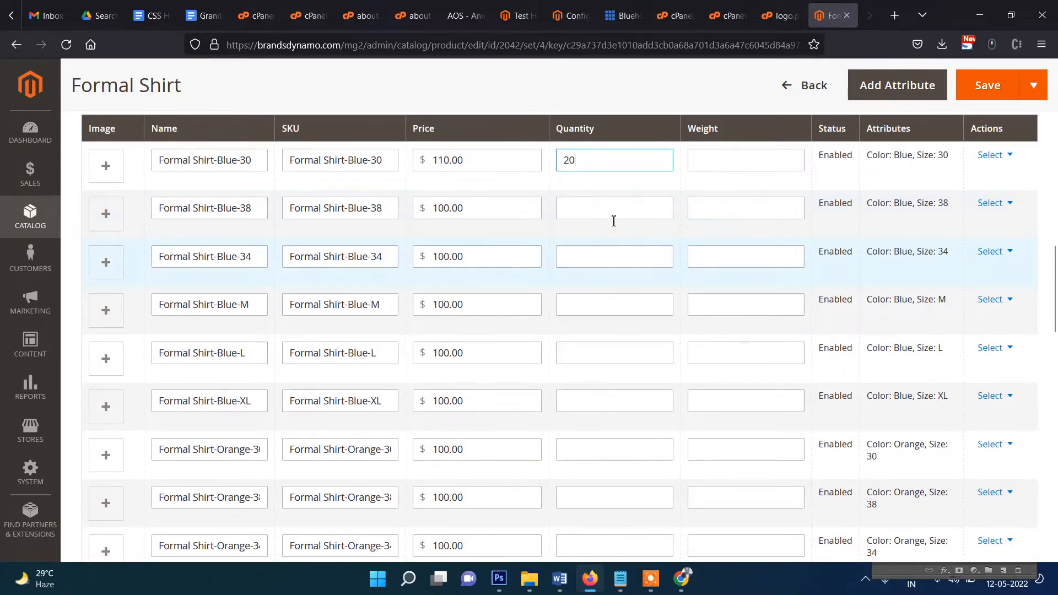
click(603, 208)
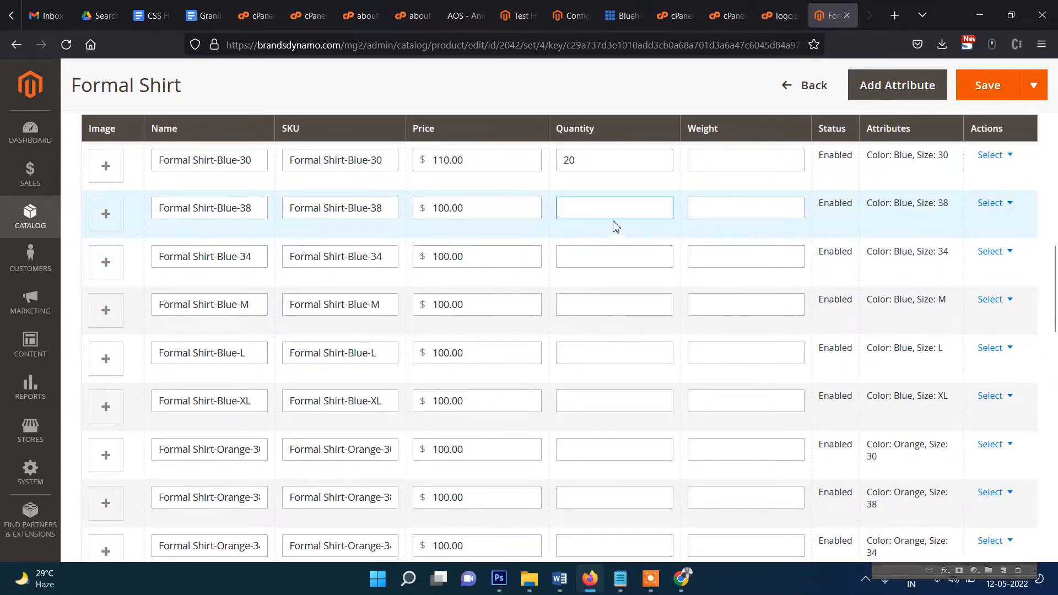
scroll(617, 220, down, 3)
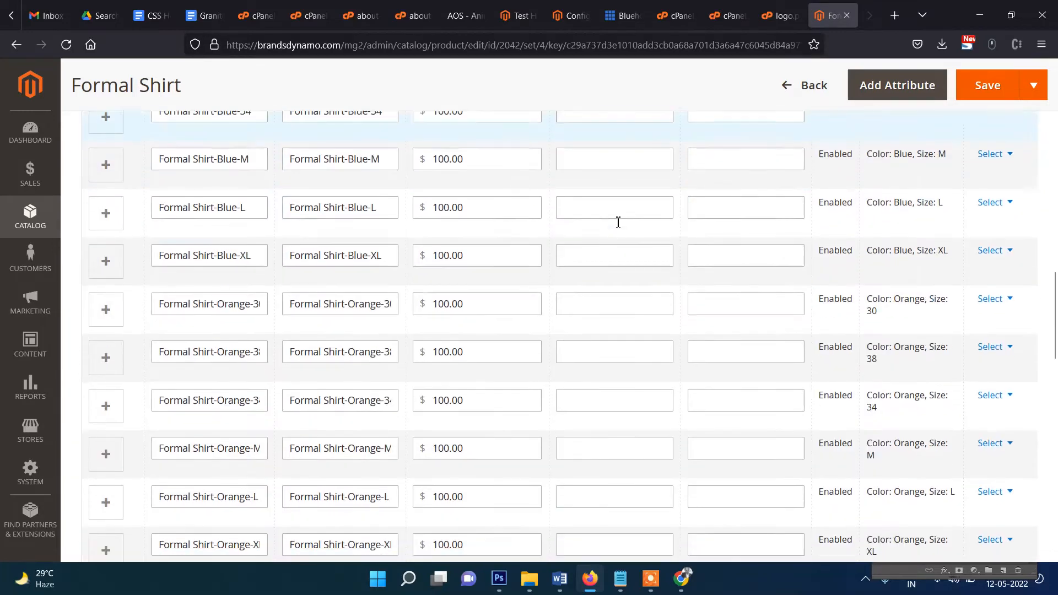
scroll(610, 202, up, 3)
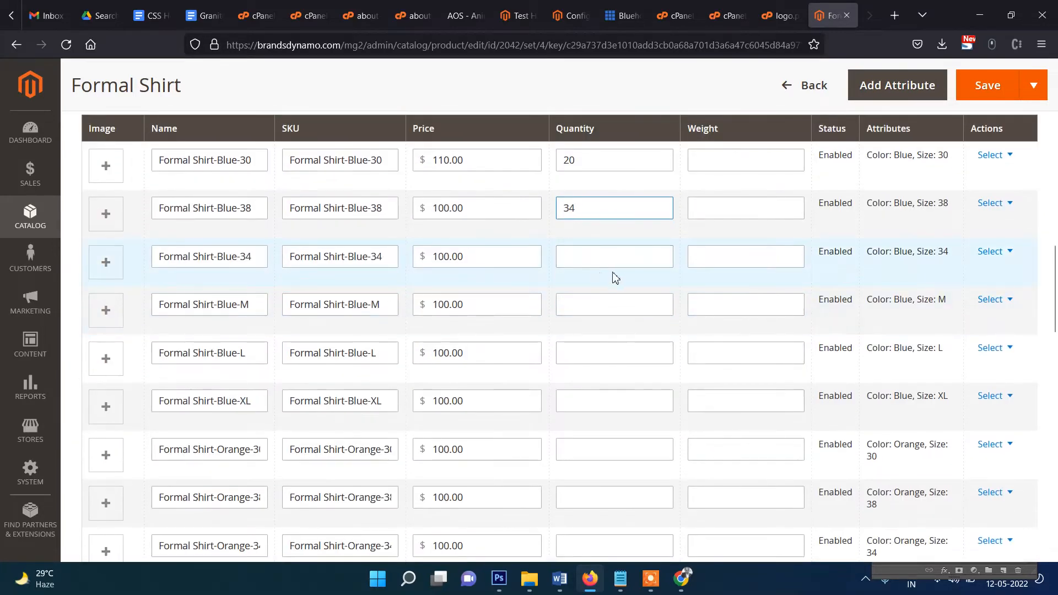
scroll(621, 276, up, 2)
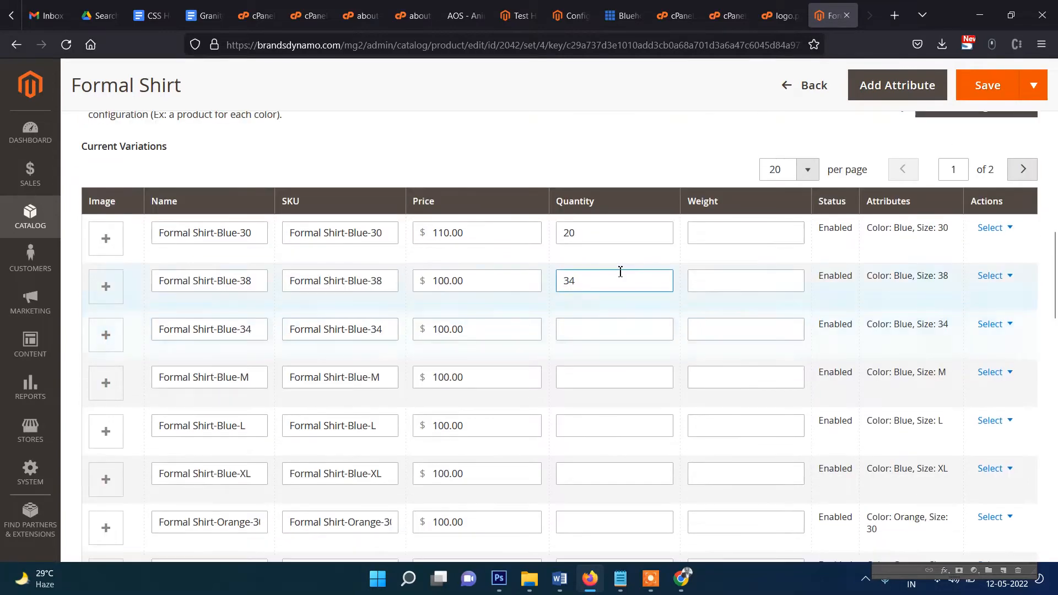
Step: Look through the current variations for quantity and weight values that are still missing
click(732, 230)
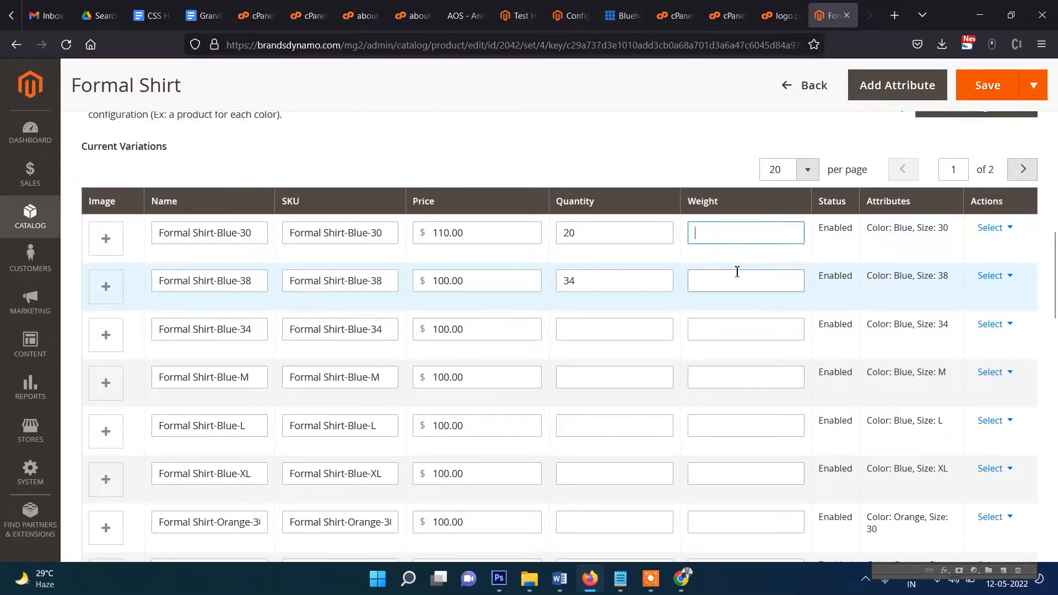
scroll(596, 307, down, 3)
scroll(591, 307, up, 2)
scroll(503, 390, down, 14)
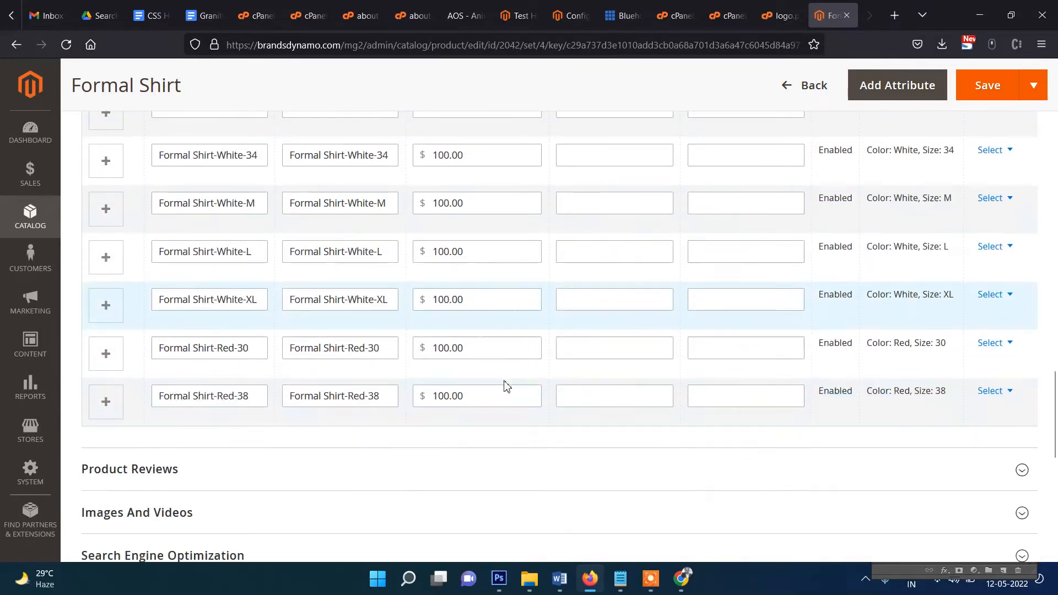
scroll(507, 384, down, 2)
scroll(507, 384, up, 8)
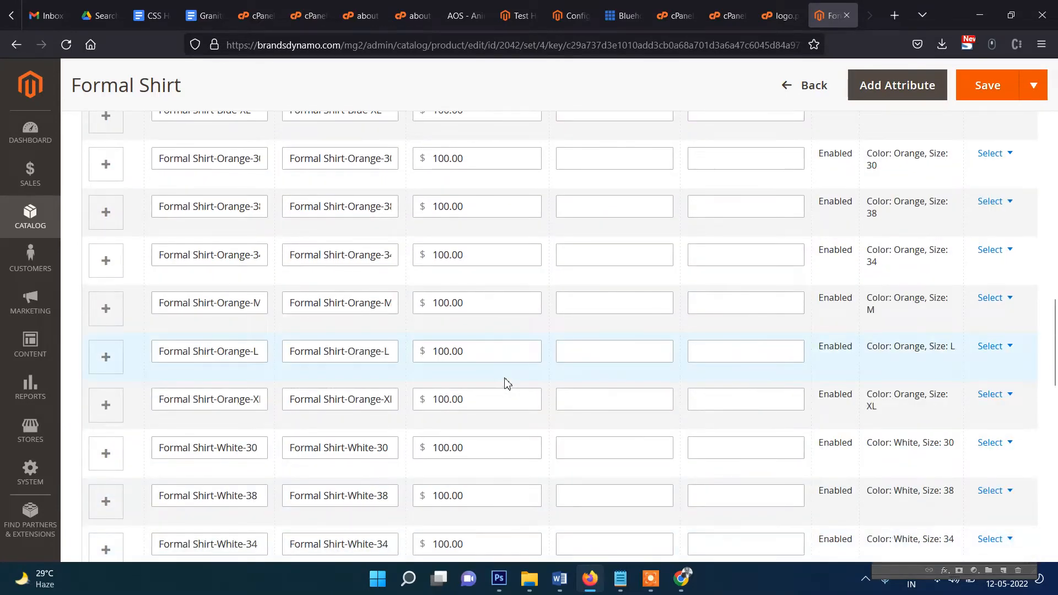
scroll(507, 384, up, 7)
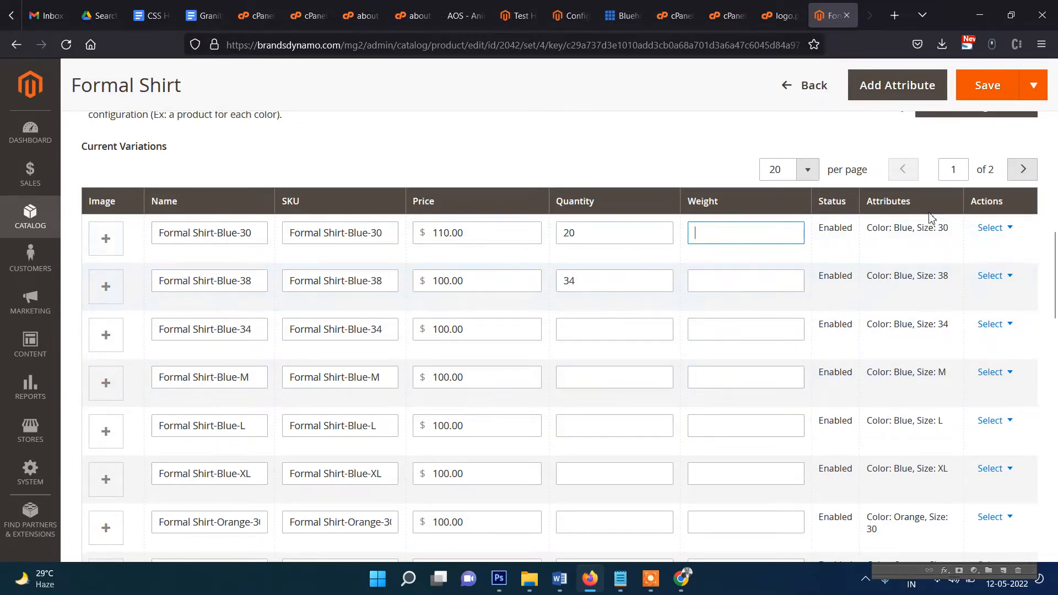
click(1001, 97)
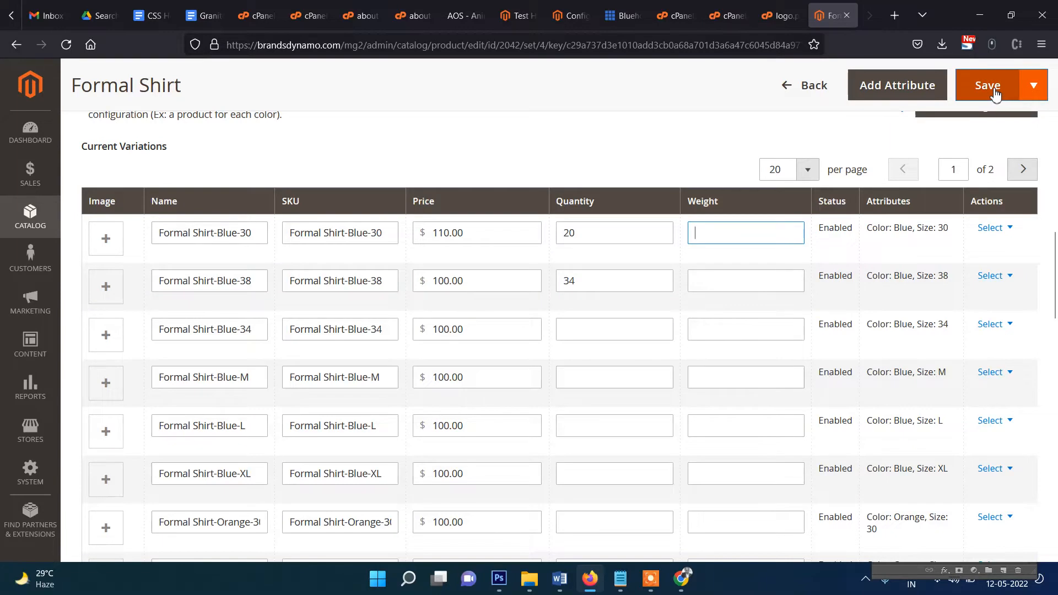
Step: Copy the quantity 20 from Formal Shirt-Blue-30 to the Blue variations in sizes 34, M, L and XL
drag(584, 233, 540, 234)
key(ctrl+c)
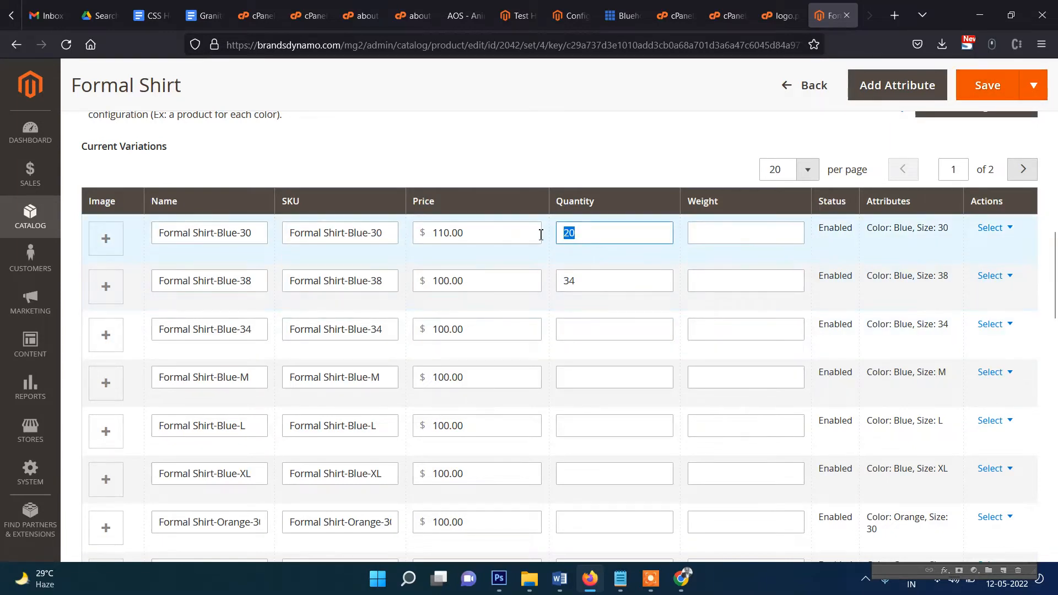
scroll(622, 287, down, 1)
click(617, 257)
key(ctrl+v)
click(614, 304)
key(ctrl+v)
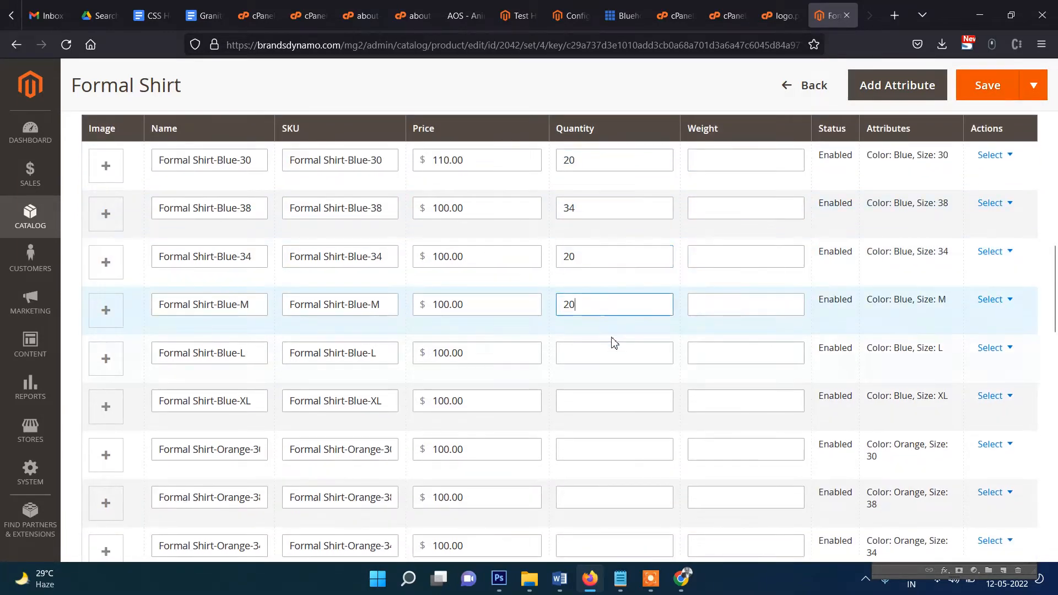
click(612, 351)
key(ctrl+v)
scroll(614, 296, down, 2)
click(606, 250)
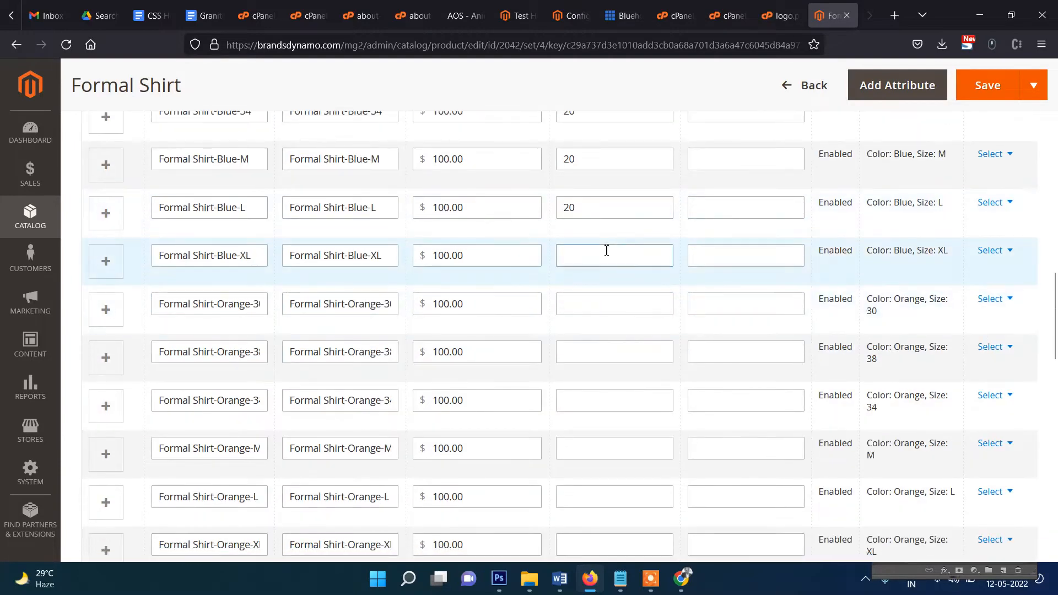
key(ctrl+v)
Step: Set the quantity to 20 for the Orange variations in sizes 30, 38, 34, M, L and XL
click(617, 303)
key(ctrl+v)
scroll(619, 307, down, 1)
click(607, 281)
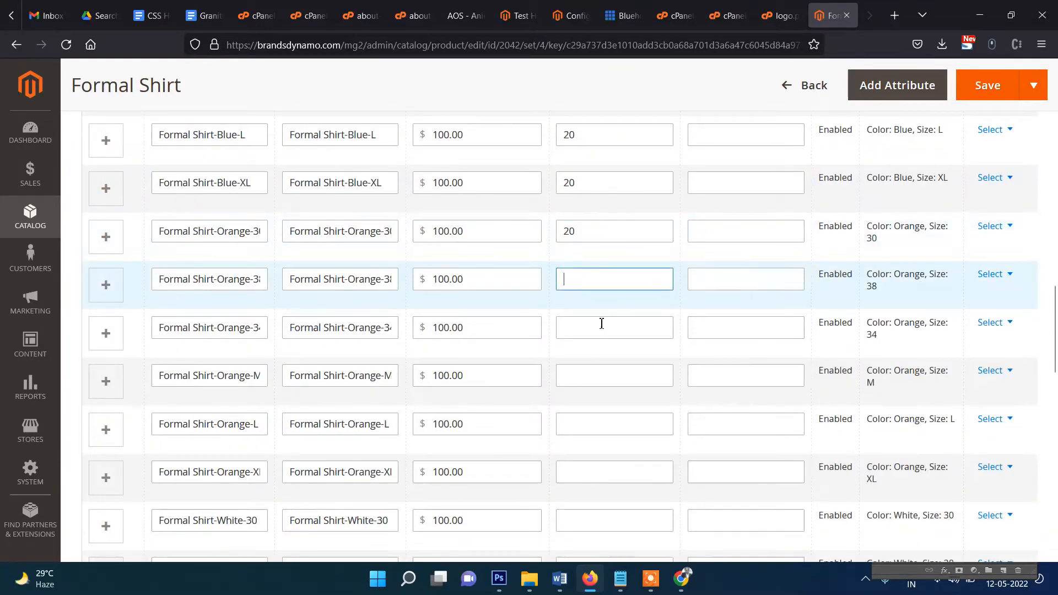
key(ctrl+v)
click(601, 323)
key(ctrl+v)
click(611, 378)
key(ctrl+v)
scroll(601, 309, down, 2)
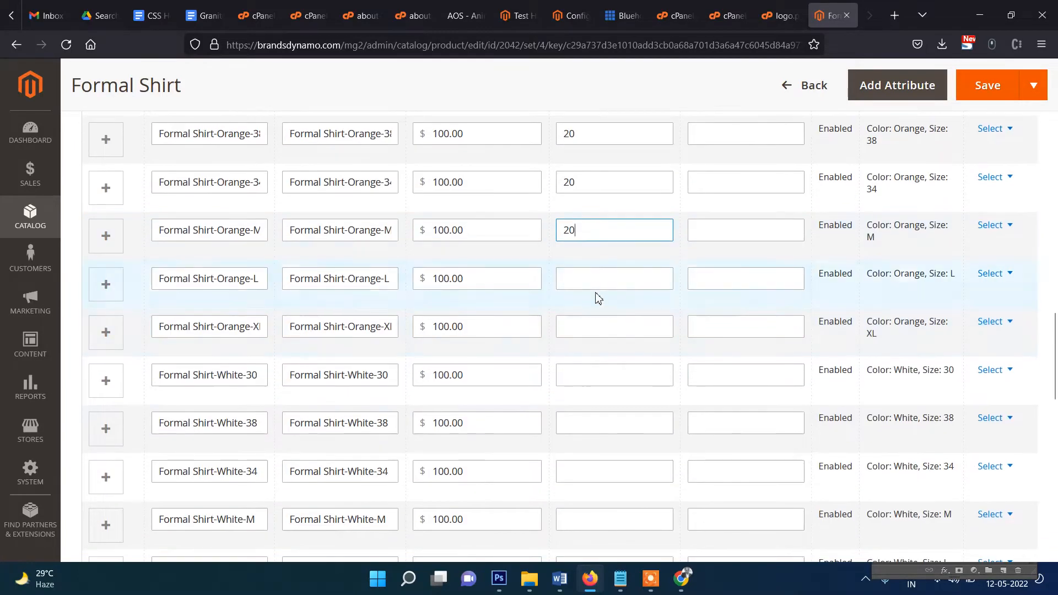
click(598, 285)
key(ctrl+v)
click(595, 326)
key(ctrl+v)
Step: Set the quantity to 20 for the White variations in sizes 30, 38, 34, M, L and XL
scroll(601, 308, down, 2)
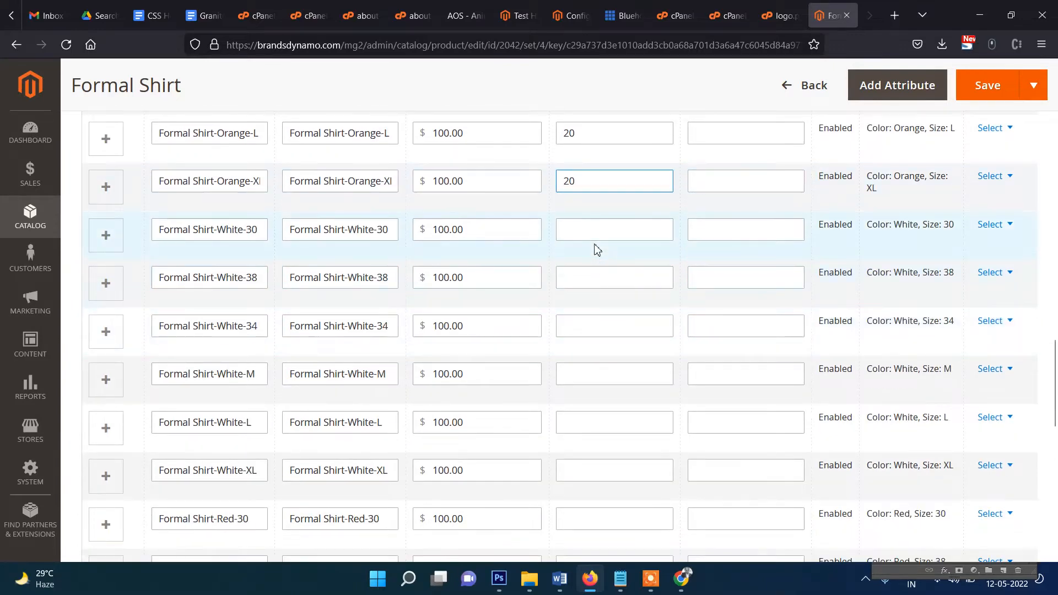
click(597, 239)
key(ctrl+v)
click(601, 279)
key(ctrl+v)
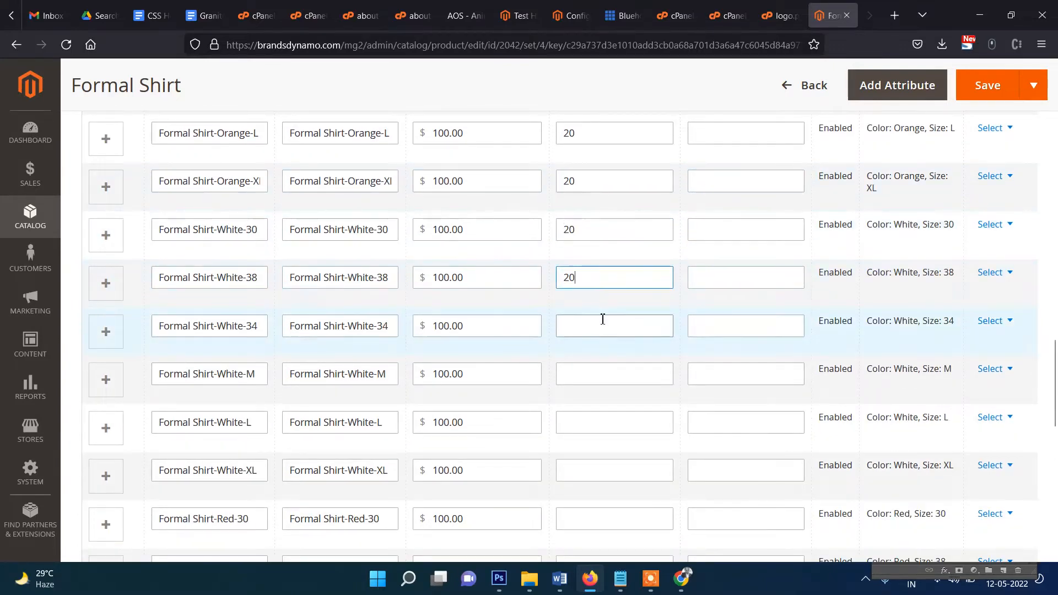
click(602, 319)
key(ctrl+v)
scroll(612, 308, down, 1)
click(606, 300)
scroll(601, 342, down, 1)
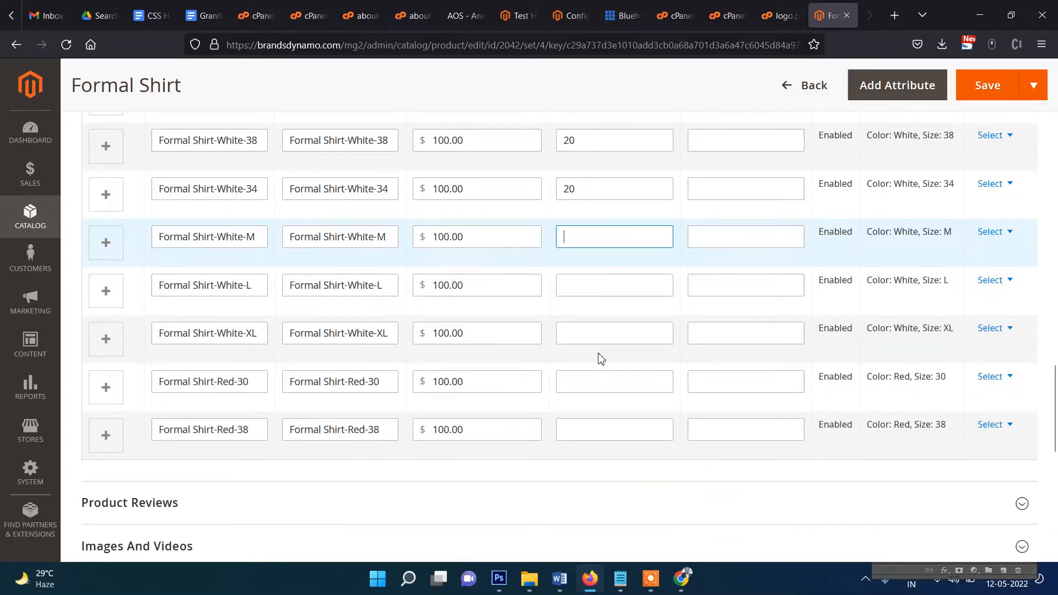
key(ctrl+v)
click(594, 309)
key(ctrl+v)
click(600, 347)
key(ctrl+v)
Step: Set the quantity to 20 for the Red variations in sizes 30 and 38
click(606, 397)
key(ctrl+v)
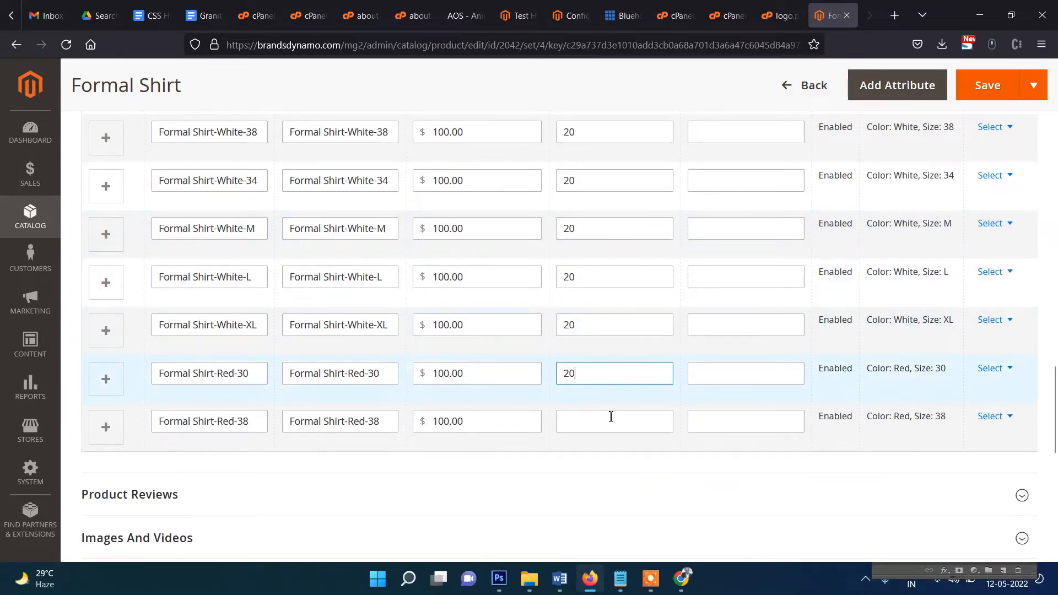
click(610, 417)
key(ctrl+v)
Step: Save the product with its variations and confirm the affected attribute set
scroll(755, 405, up, 15)
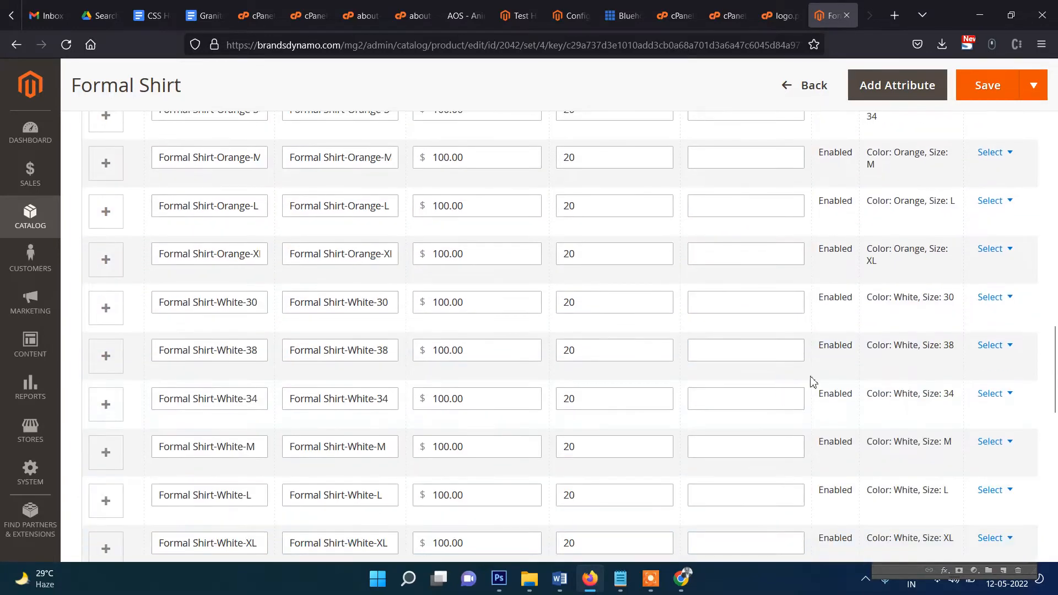
scroll(980, 123, down, 2)
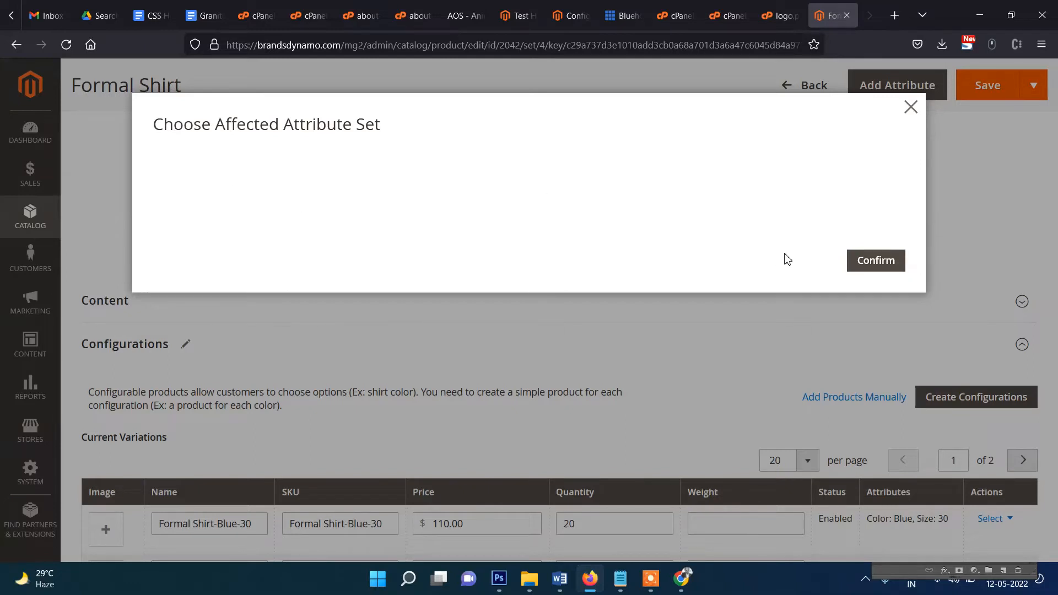
click(877, 263)
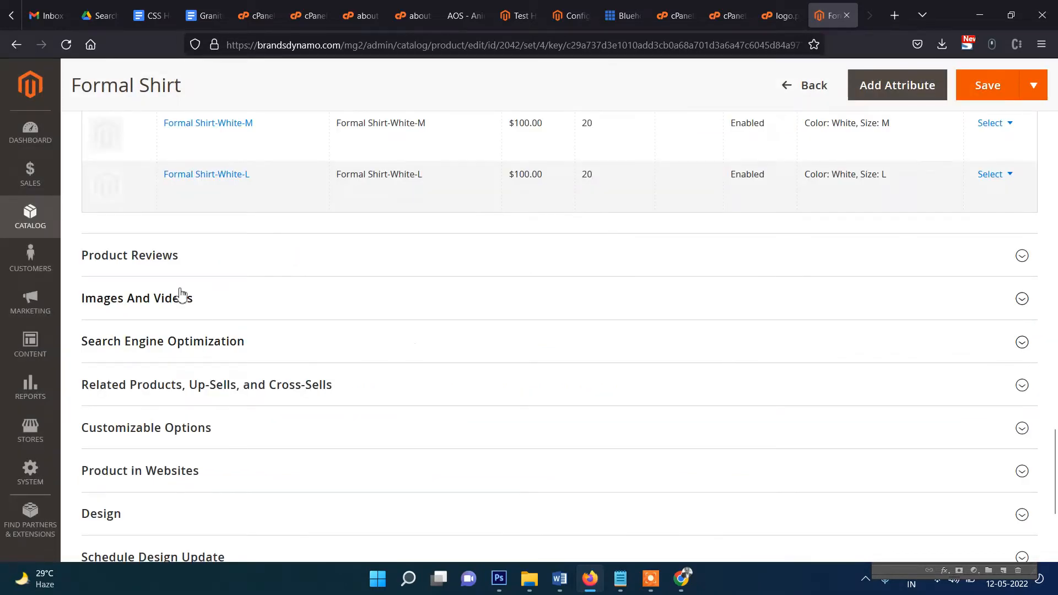
Step: Expand the product's Images And Videos section
click(182, 296)
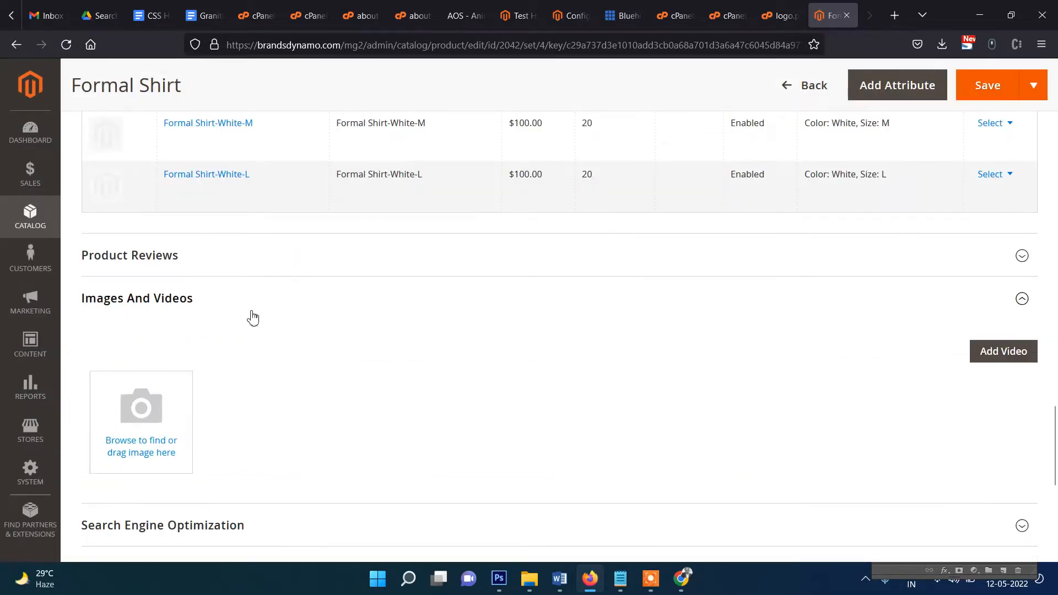
scroll(253, 318, down, 1)
click(206, 308)
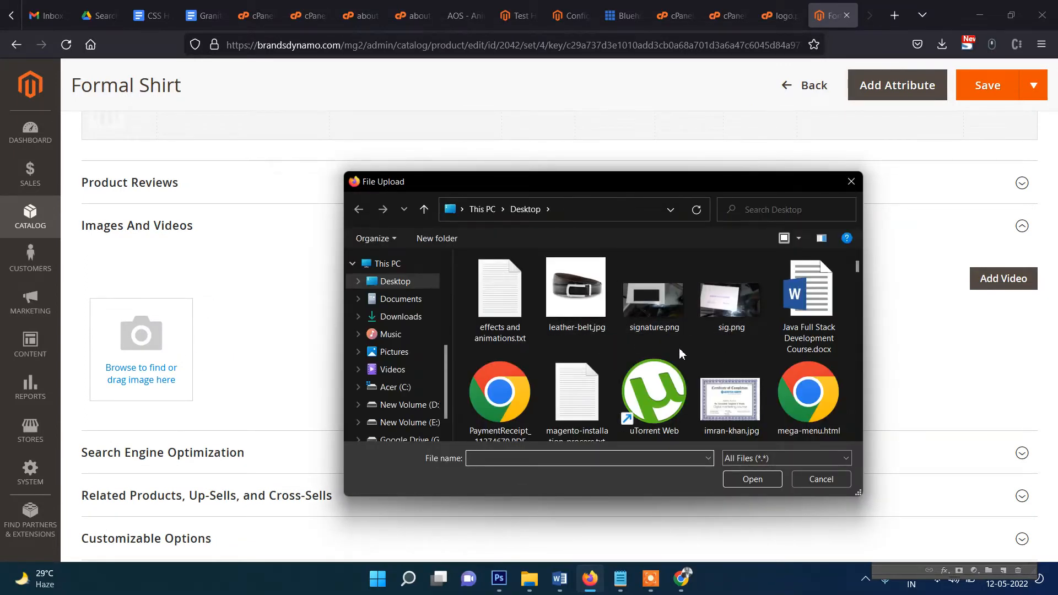
scroll(681, 353, down, 1)
click(852, 182)
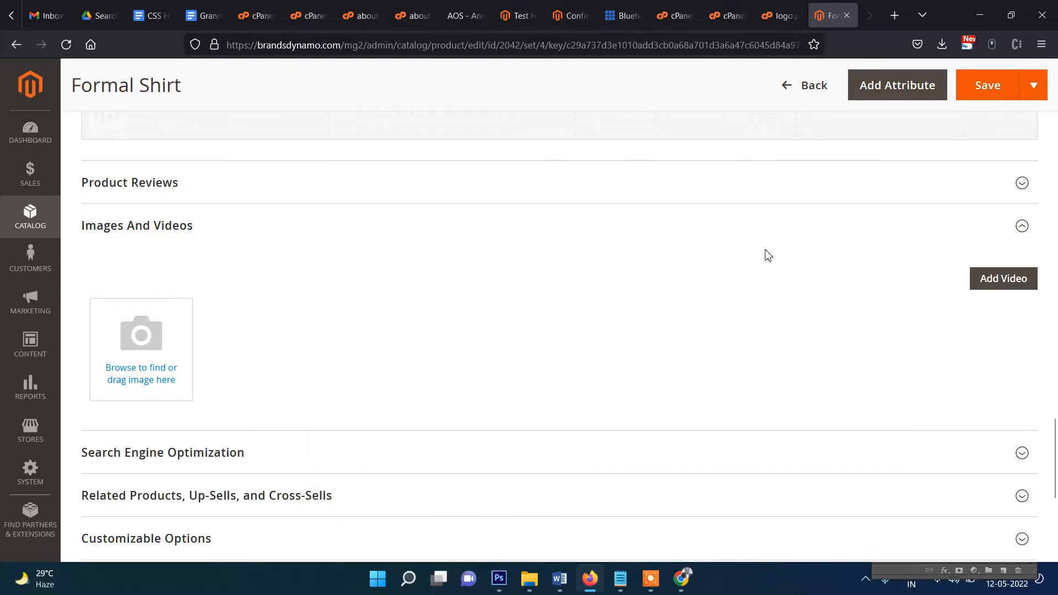
Step: Upload shirt.jpg from the Desktop as the product's image
click(160, 343)
click(499, 290)
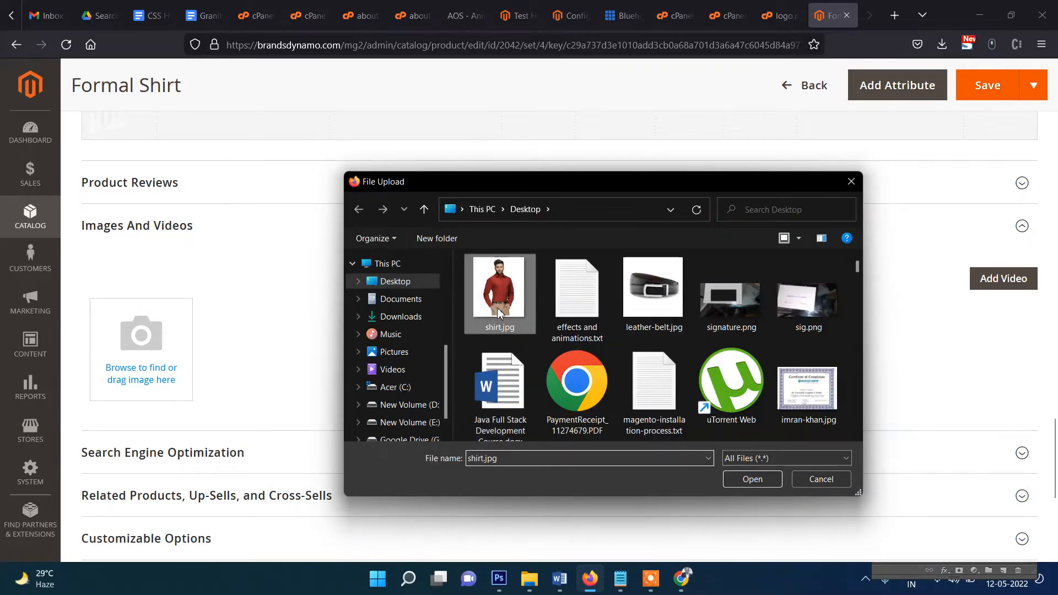
click(732, 484)
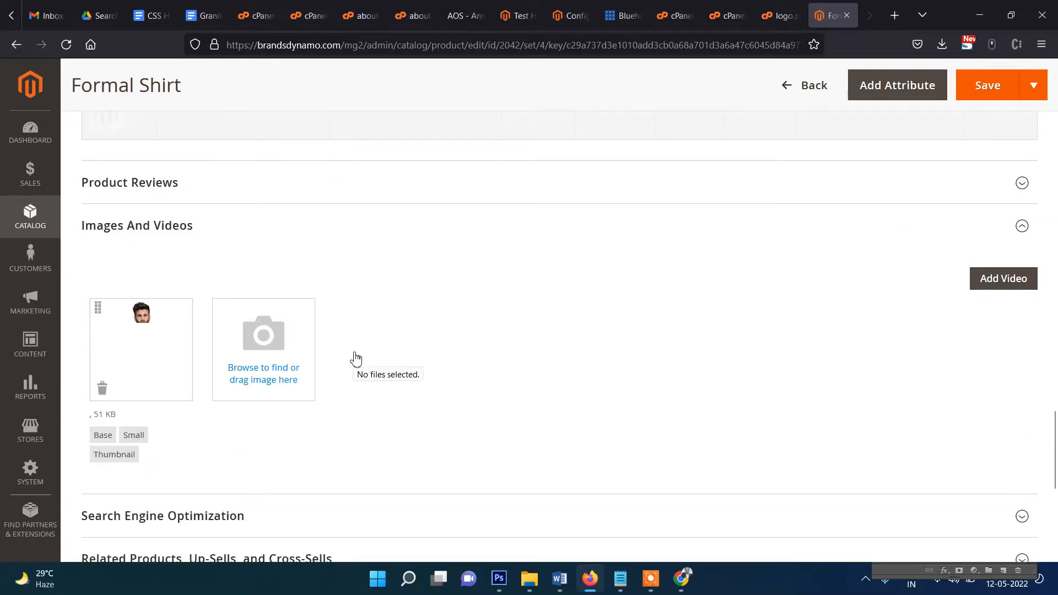
Step: Save the Formal Shirt product with its new image
scroll(521, 355, down, 5)
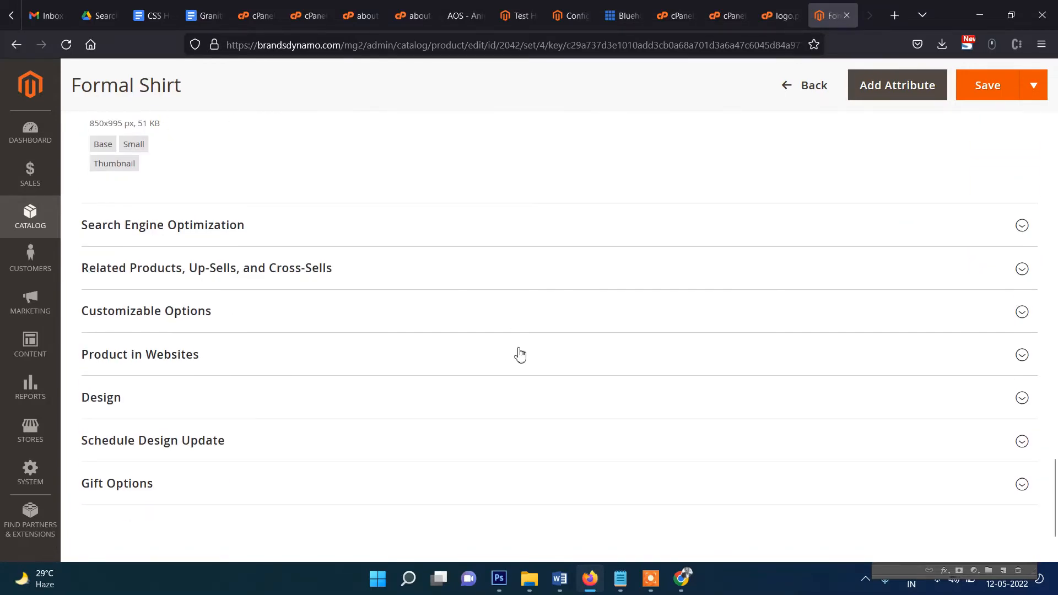
scroll(386, 369, down, 2)
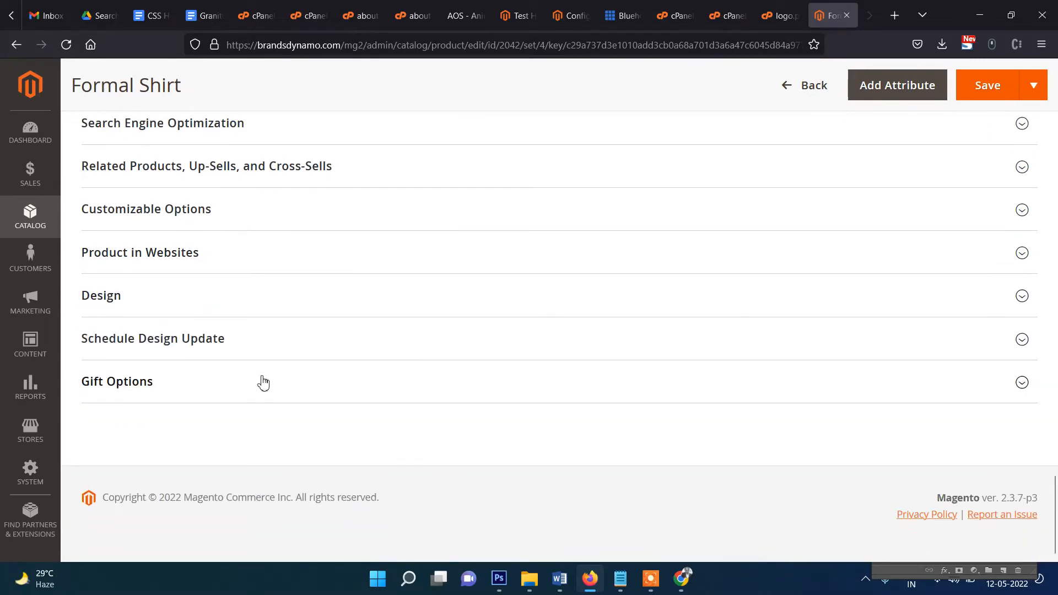
scroll(981, 321, up, 15)
scroll(990, 218, up, 4)
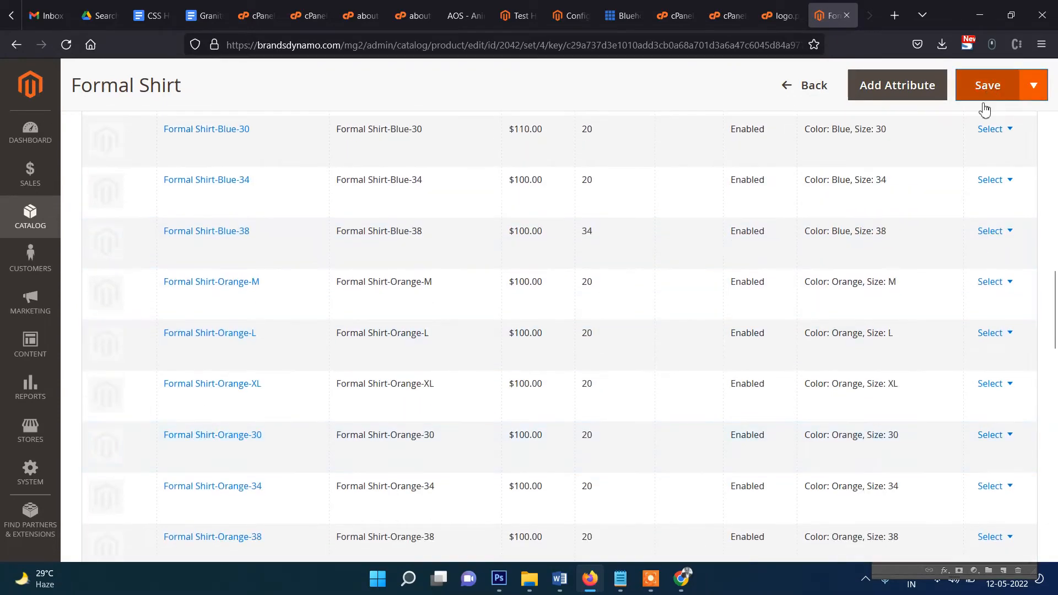
click(984, 103)
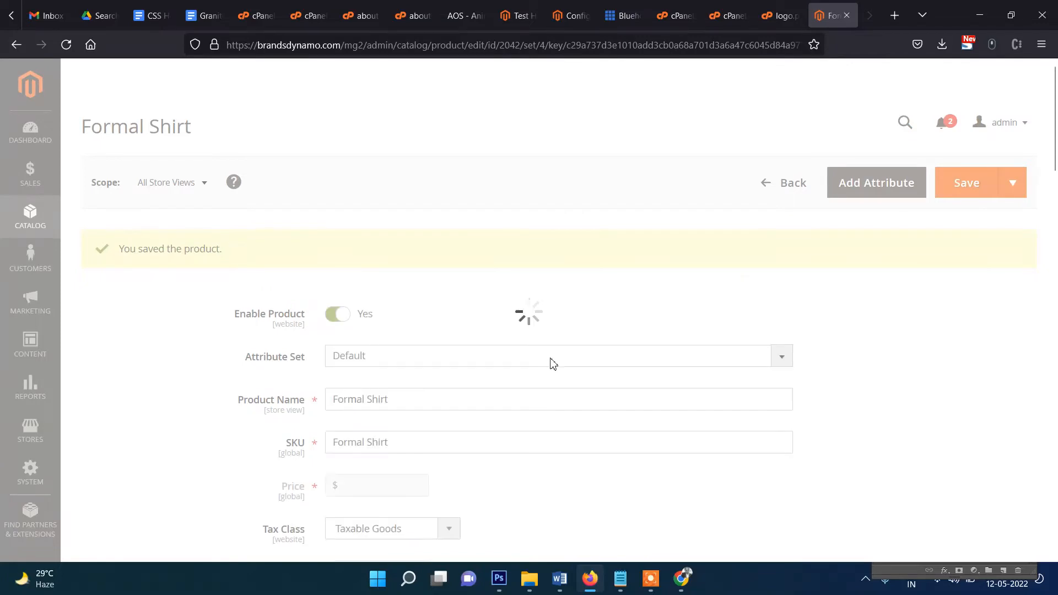
scroll(553, 364, down, 3)
drag(420, 257, 256, 270)
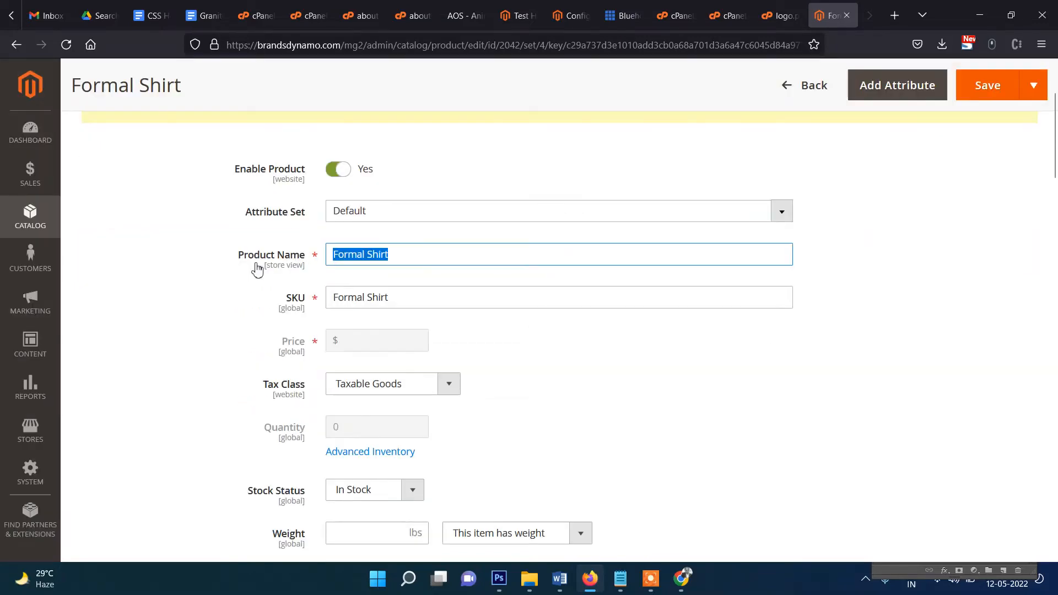
Step: Open the store's front end at brandsdynamo.com/mg2/ in a new browser tab
click(894, 20)
text(g)
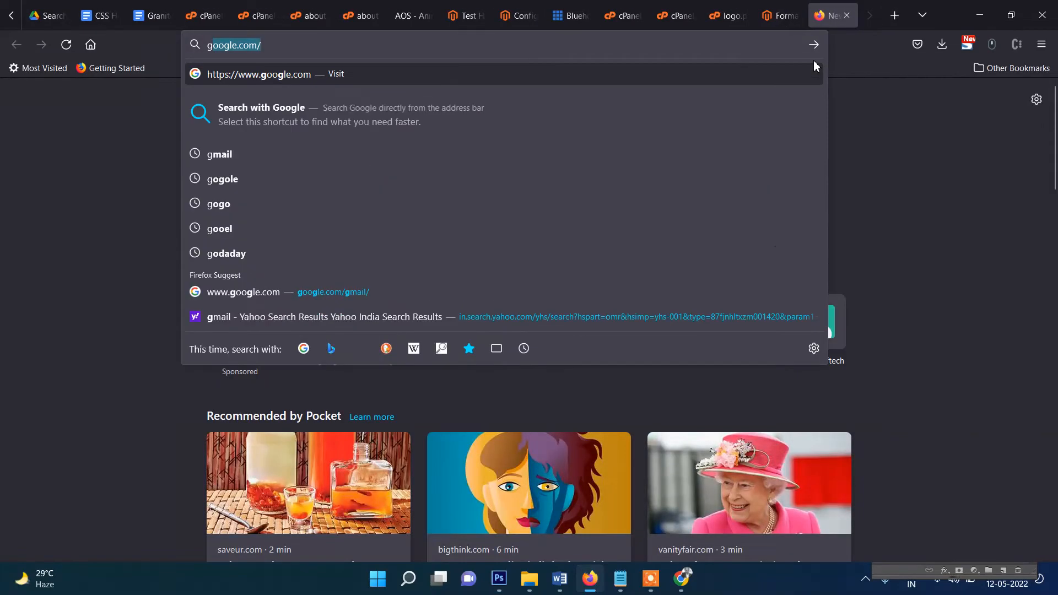
key(BackSpace)
key(BackSpace)
text(nm)
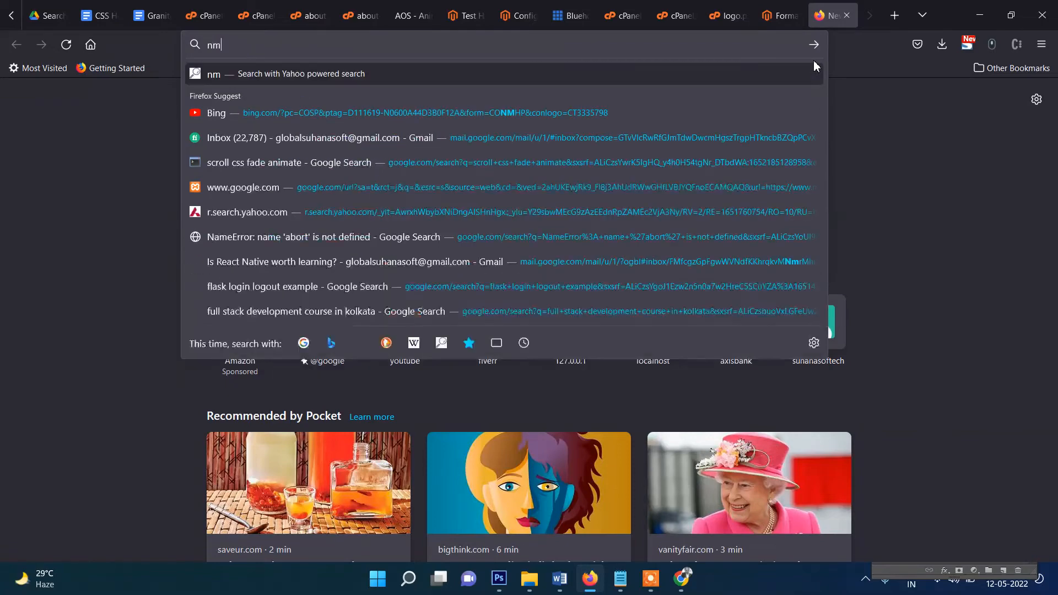
key(BackSpace)
key(BackSpace)
text(nmg)
key(BackSpace)
key(BackSpace)
key(BackSpace)
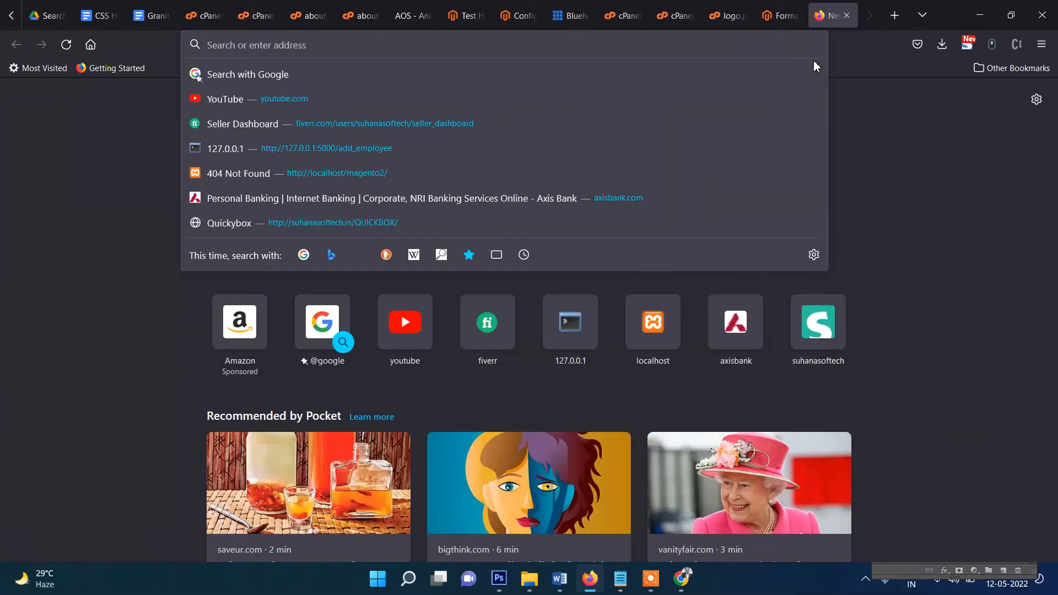
text(mg2)
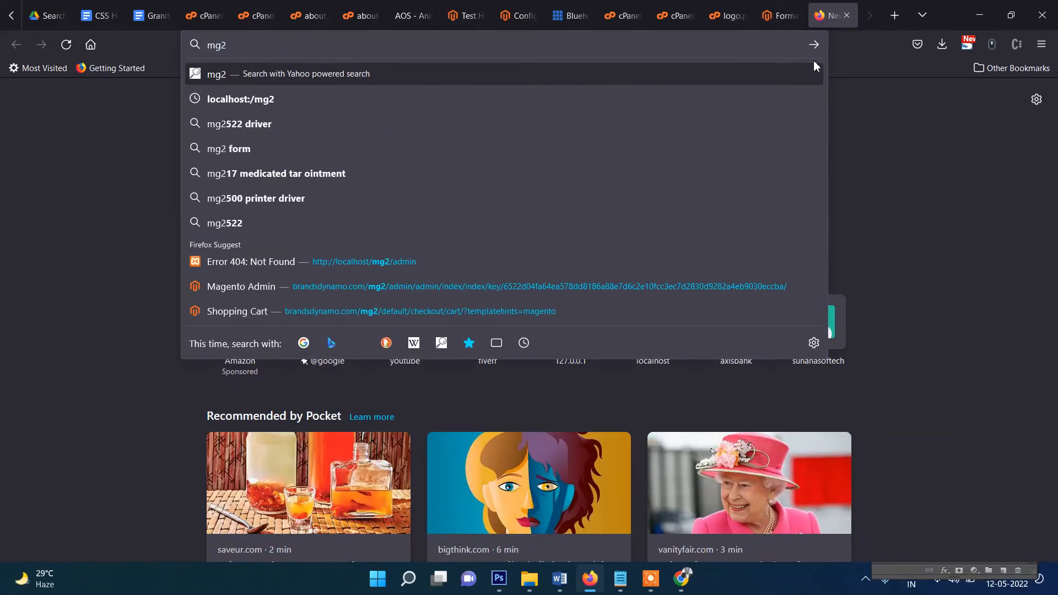
click(445, 312)
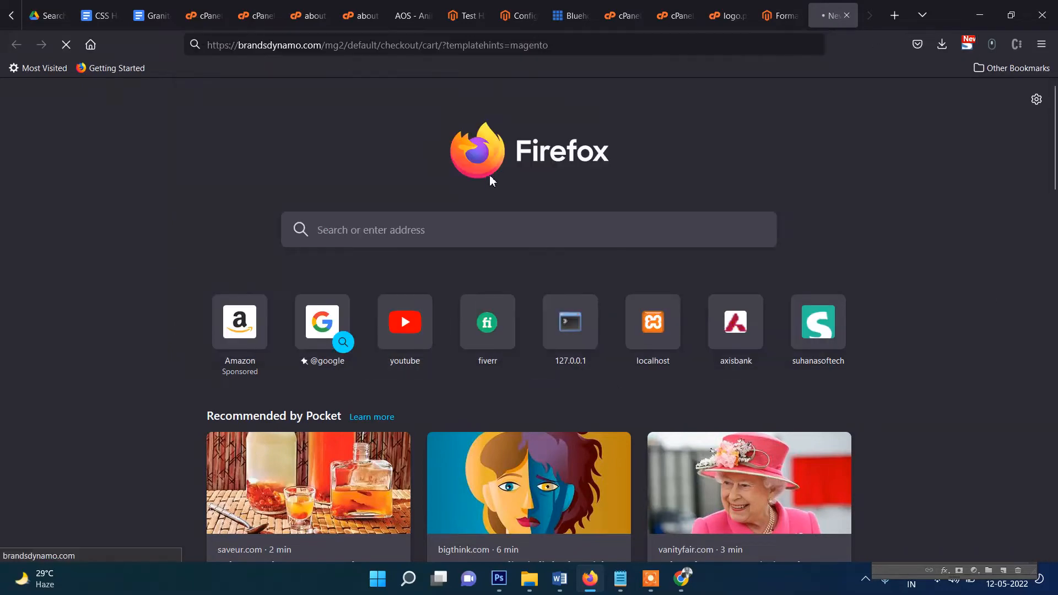
Step: Find Formal Shirt among the storefront products and open its product page down to the color and size options
scroll(417, 284, down, 2)
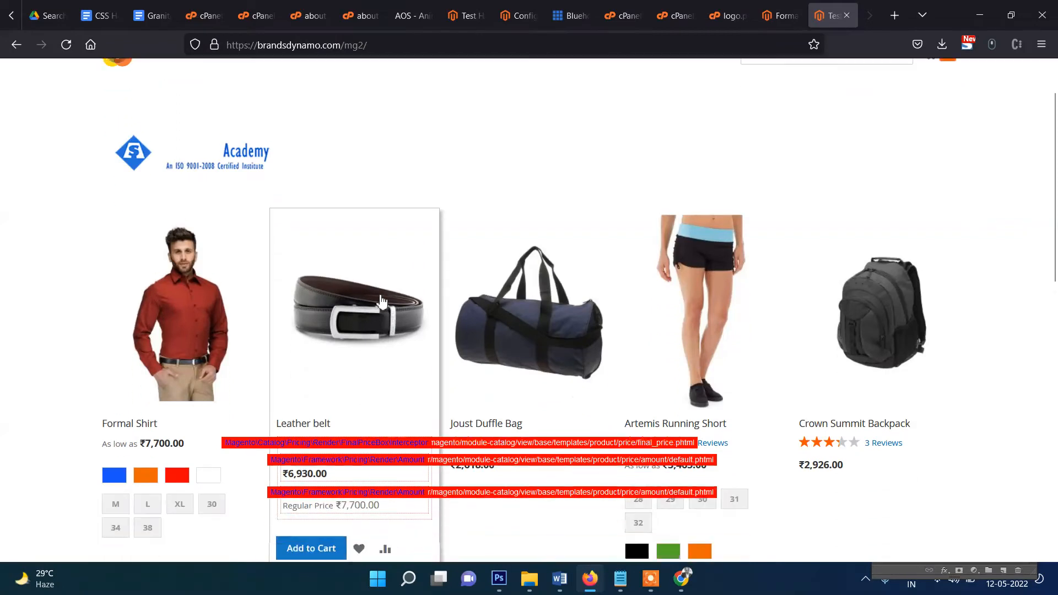
scroll(174, 298, down, 2)
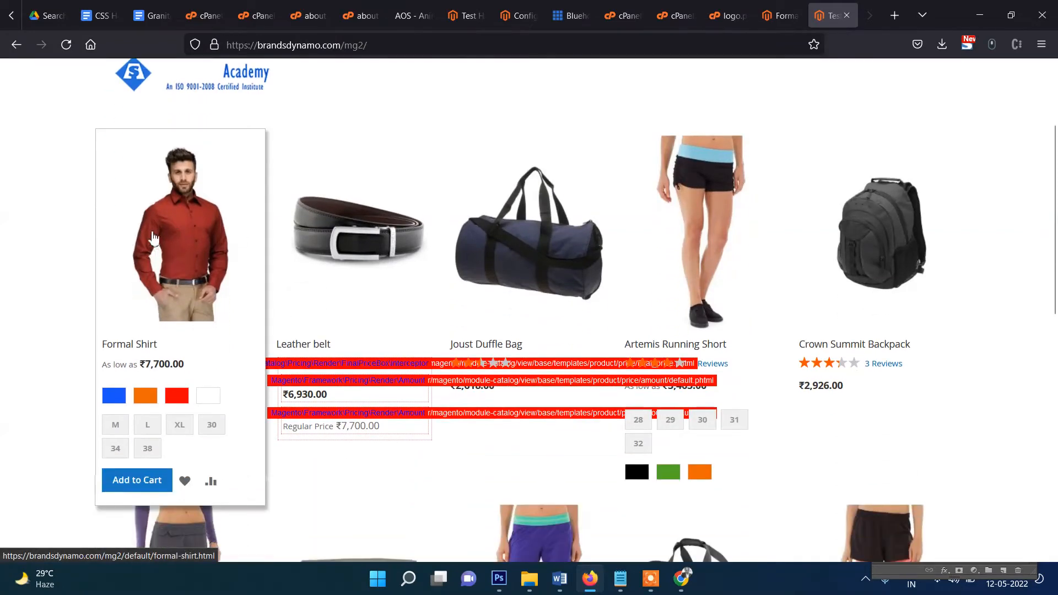
click(181, 225)
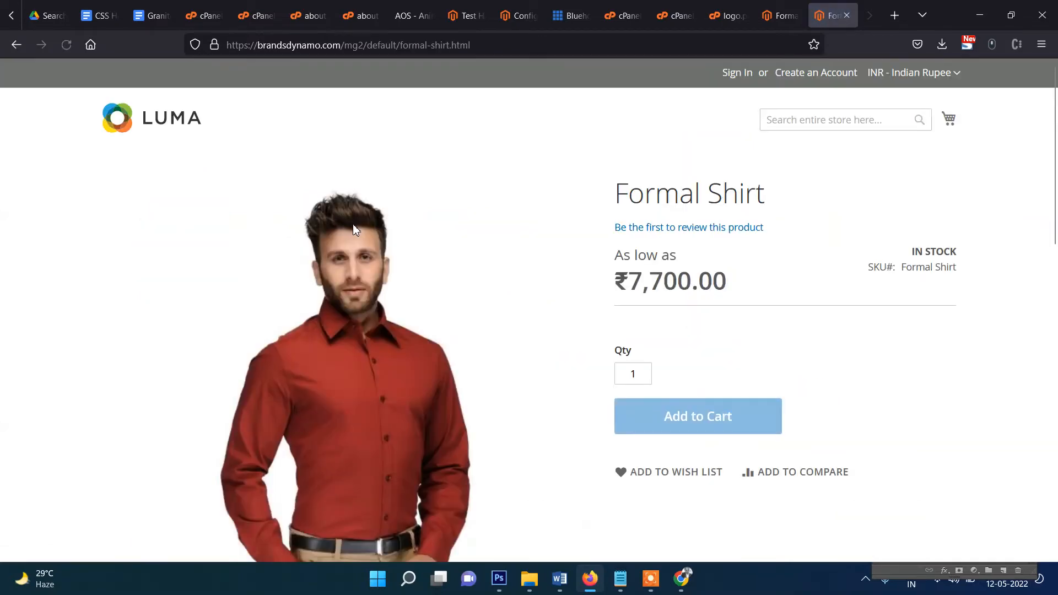
scroll(1000, 352, down, 2)
scroll(739, 309, down, 2)
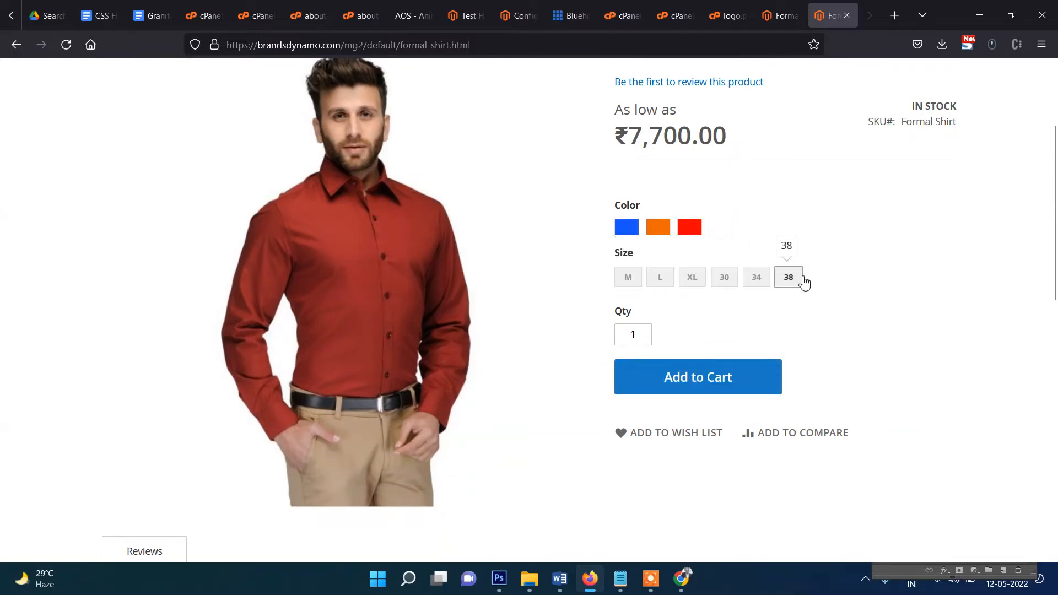
Step: Choose the Blue color on the storefront product page and check the displayed price
click(631, 232)
scroll(711, 242, up, 1)
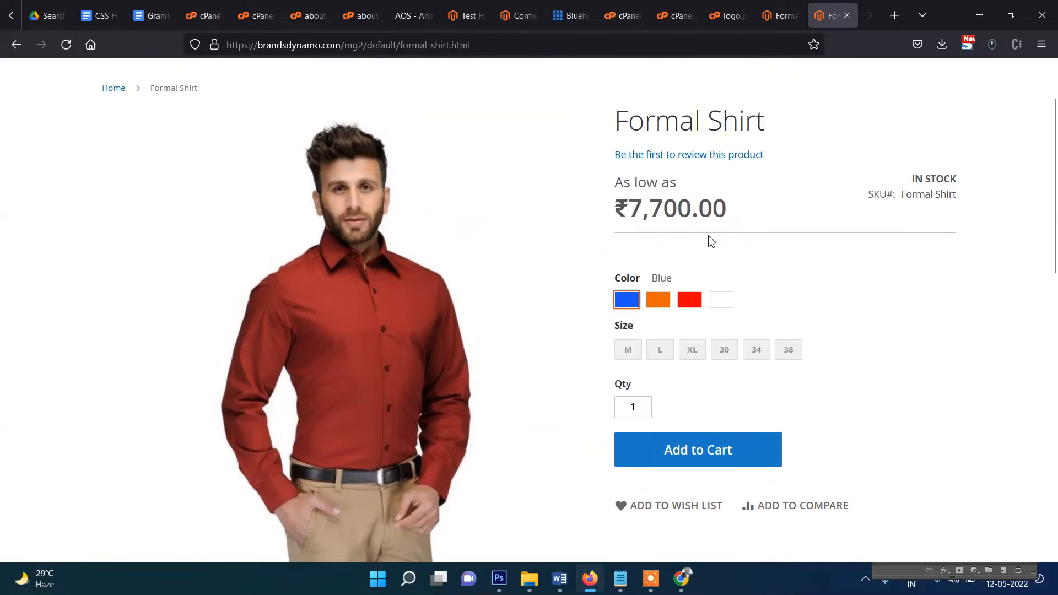
drag(631, 210, 692, 211)
click(690, 257)
Step: Choose Orange and check the price for sizes L, XL, 34 and M
click(659, 302)
click(664, 357)
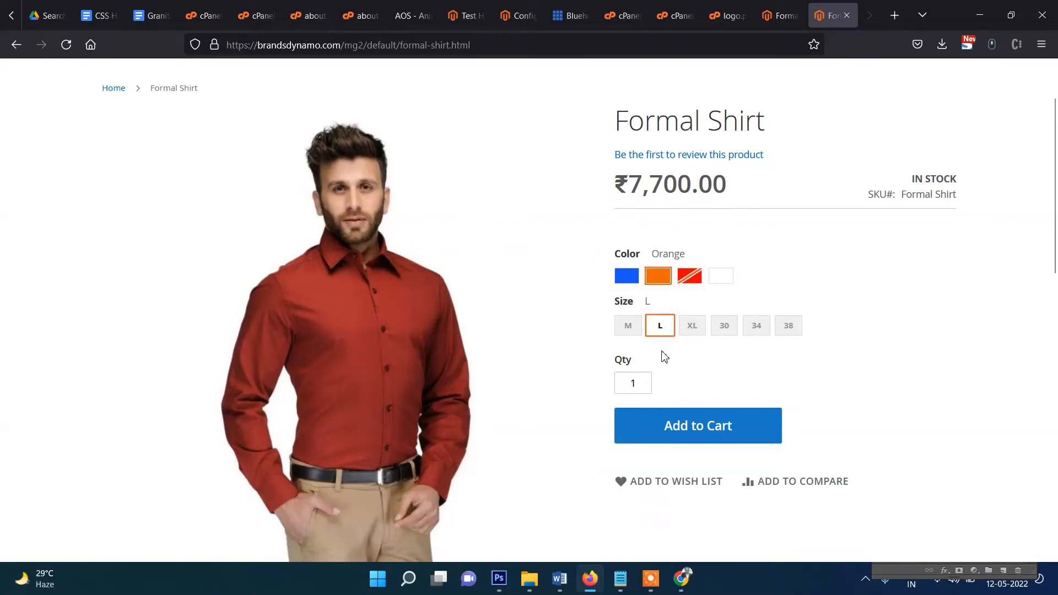
click(701, 334)
click(628, 327)
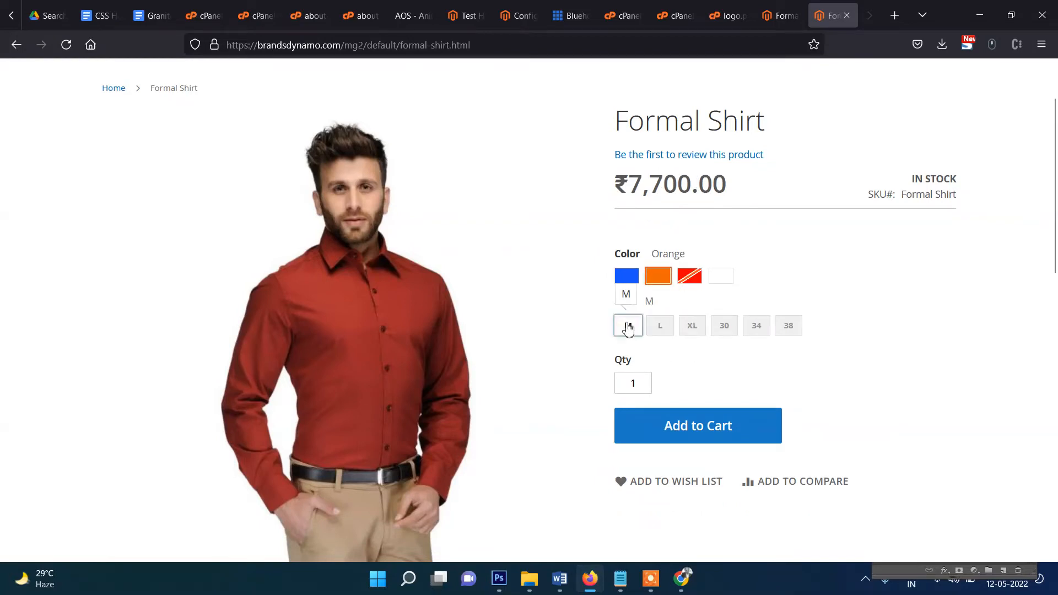
click(693, 327)
click(756, 327)
click(693, 327)
click(630, 326)
Step: Return to the Formal Shirt product in the admin and open its Formal Shirt-Blue-M variation for editing
click(780, 16)
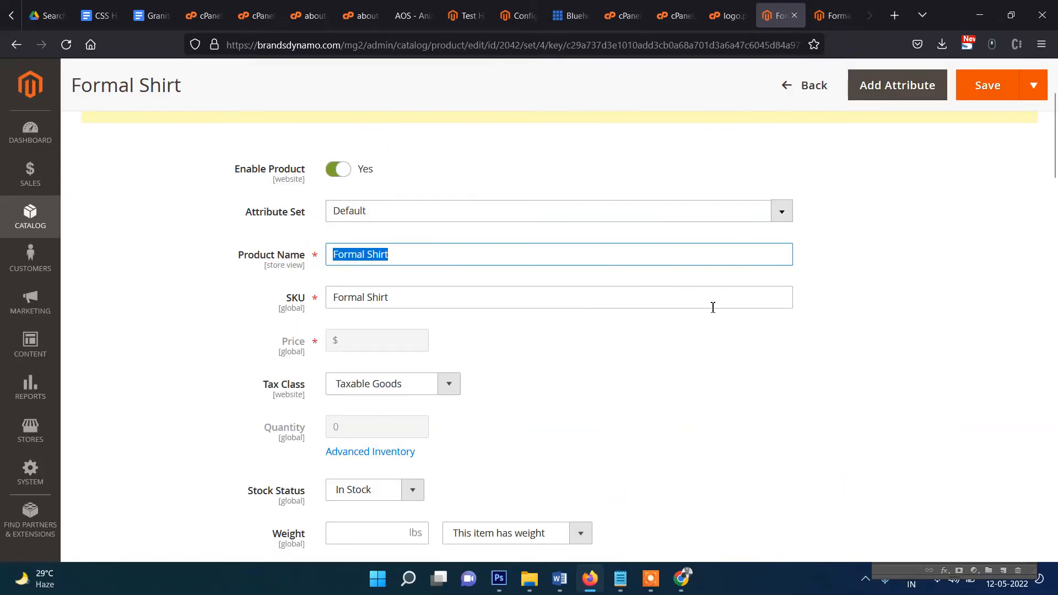
scroll(716, 309, down, 5)
scroll(745, 358, down, 10)
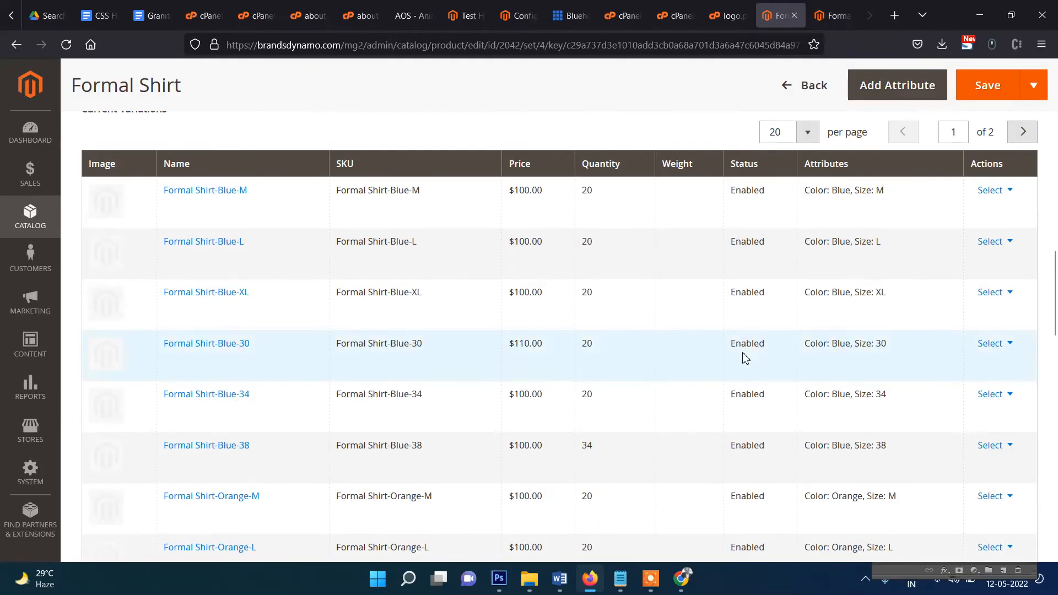
click(208, 196)
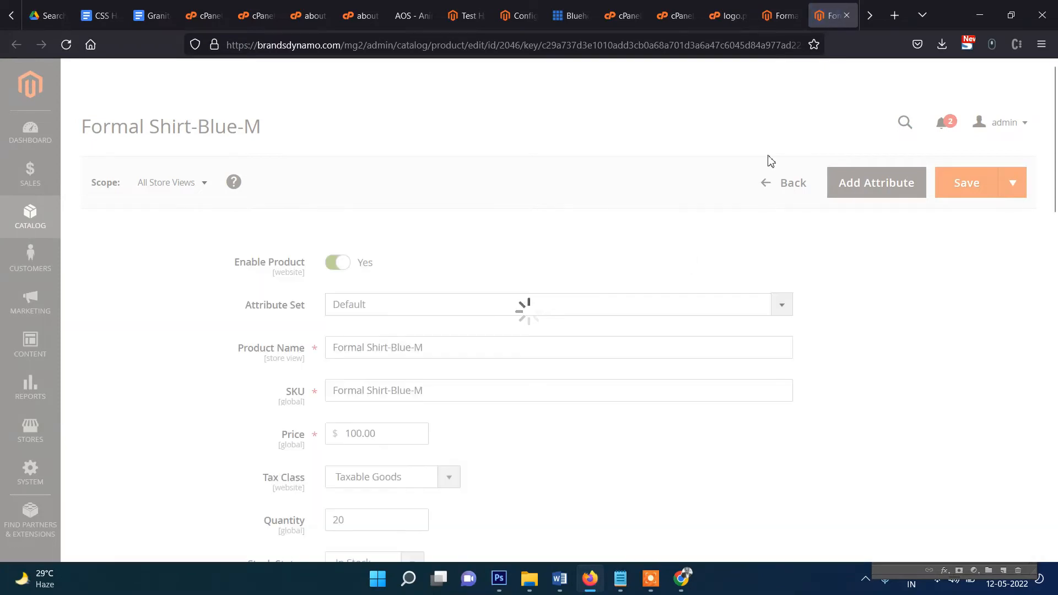
Step: Set the price of the Formal Shirt-Blue-M variation to 120 and save it
scroll(666, 276, down, 4)
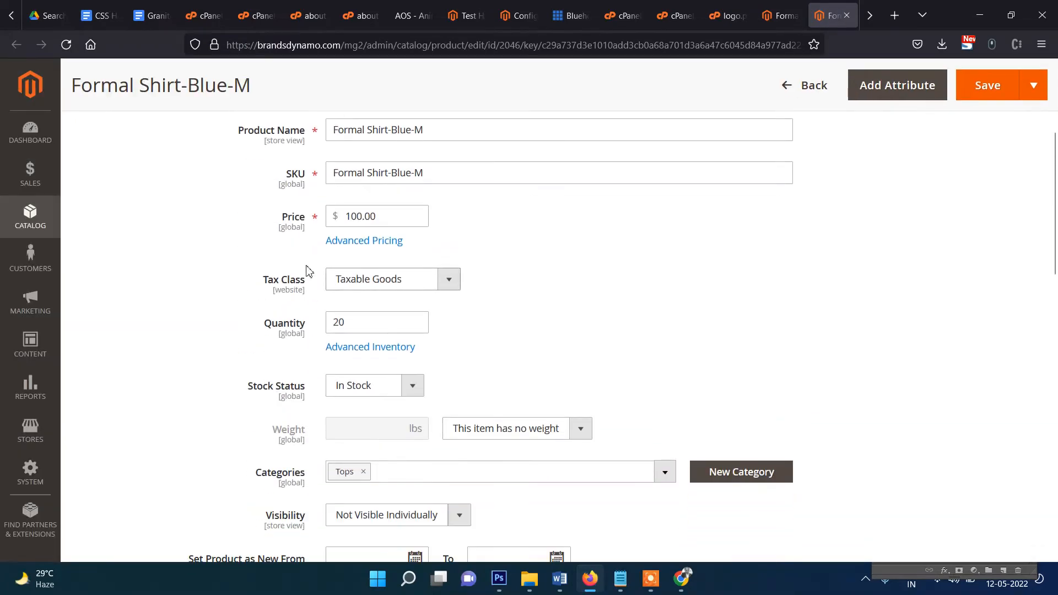
drag(391, 211, 318, 216)
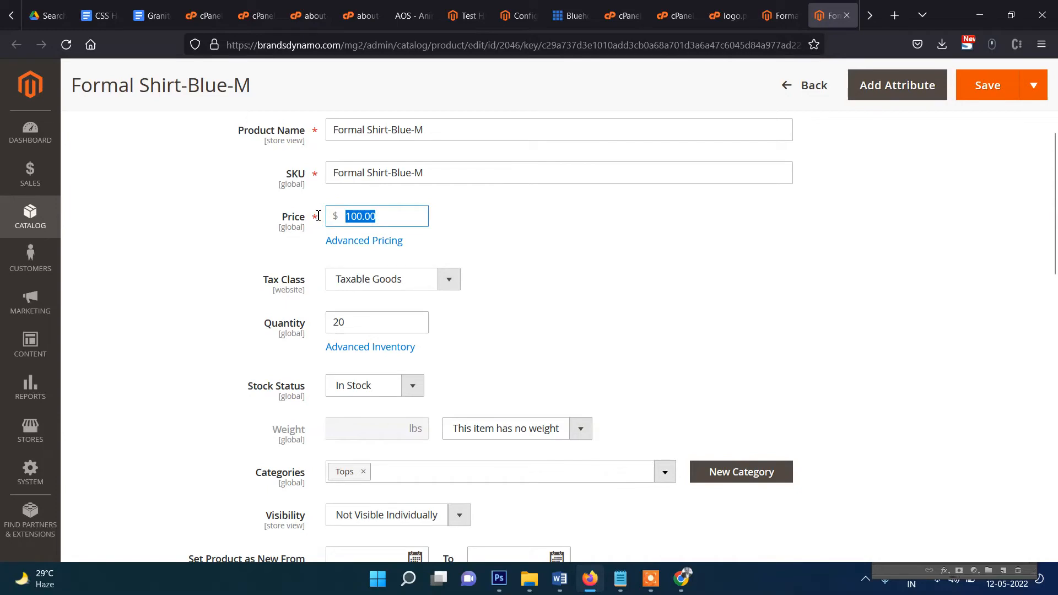
text(120)
scroll(757, 280, down, 3)
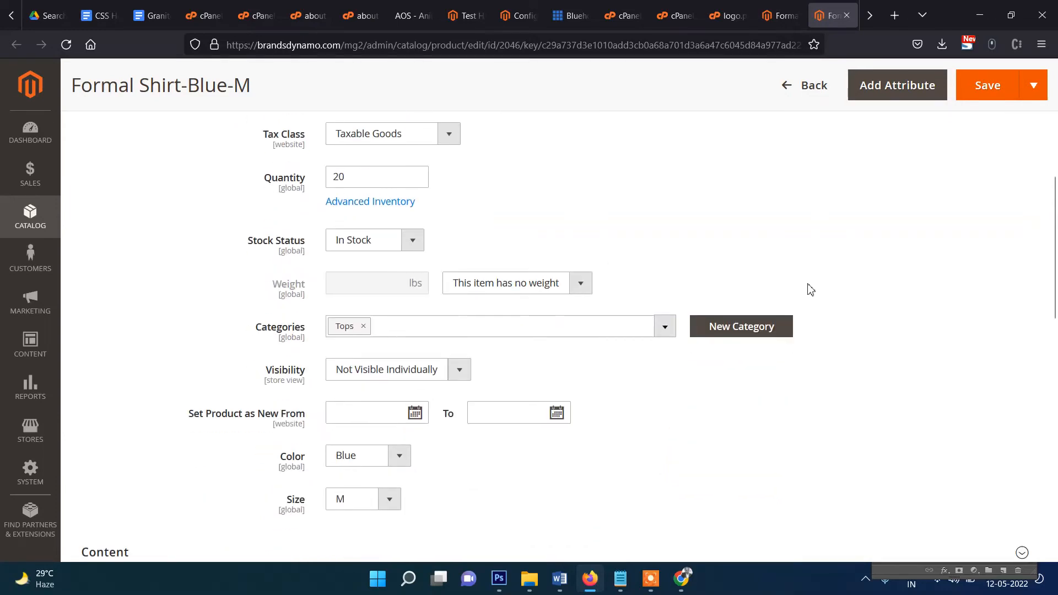
scroll(843, 284, up, 4)
click(983, 93)
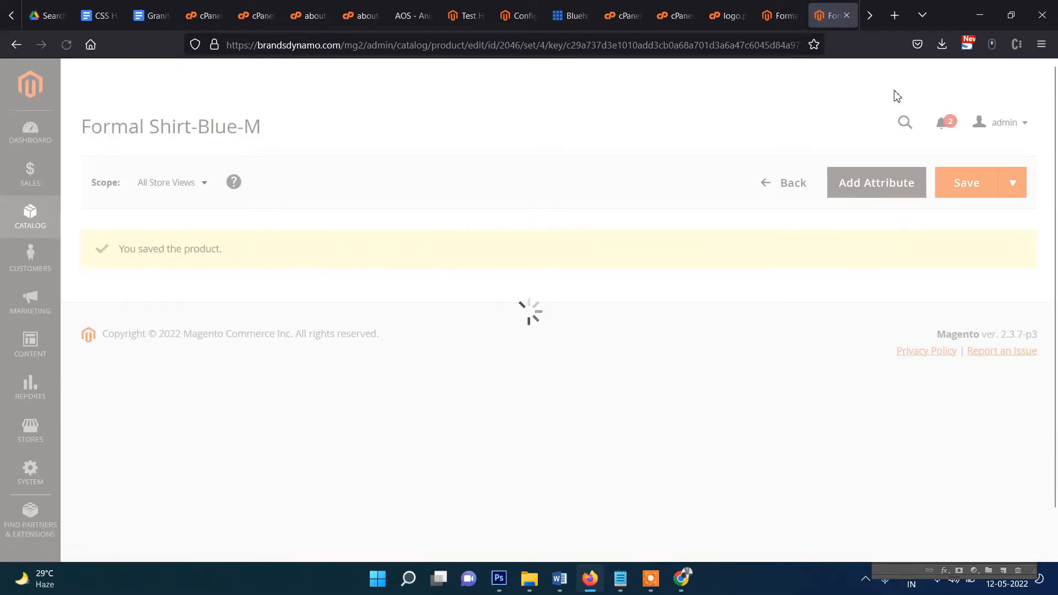
Step: Switch back to the storefront's Formal Shirt page and reload it
click(878, 20)
click(833, 15)
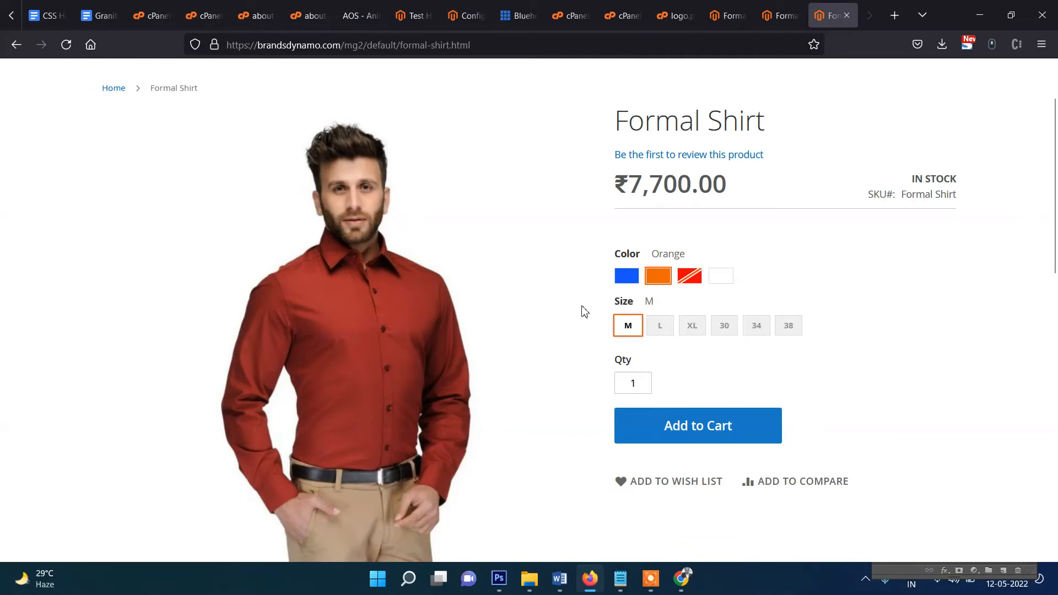
click(64, 47)
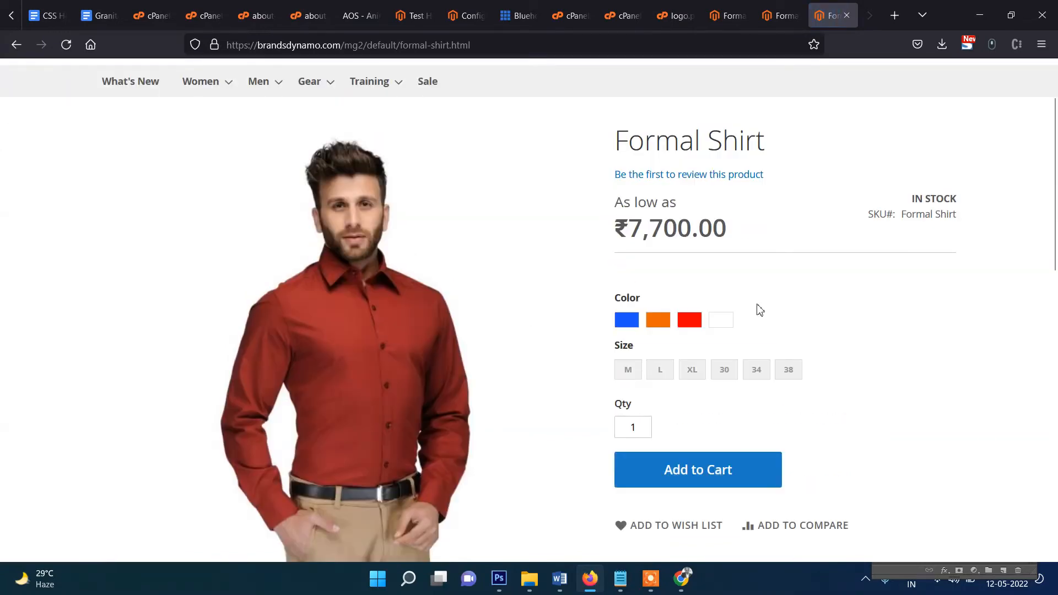
Step: Choose color Blue and size M on the reloaded product page and check the variation's price
click(627, 334)
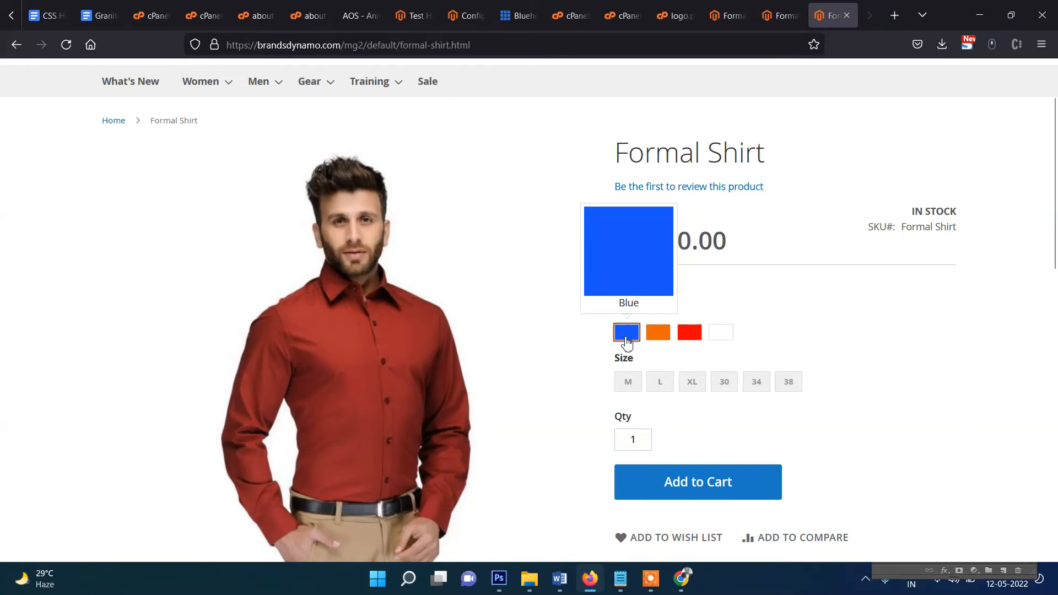
double_click(627, 383)
click(625, 383)
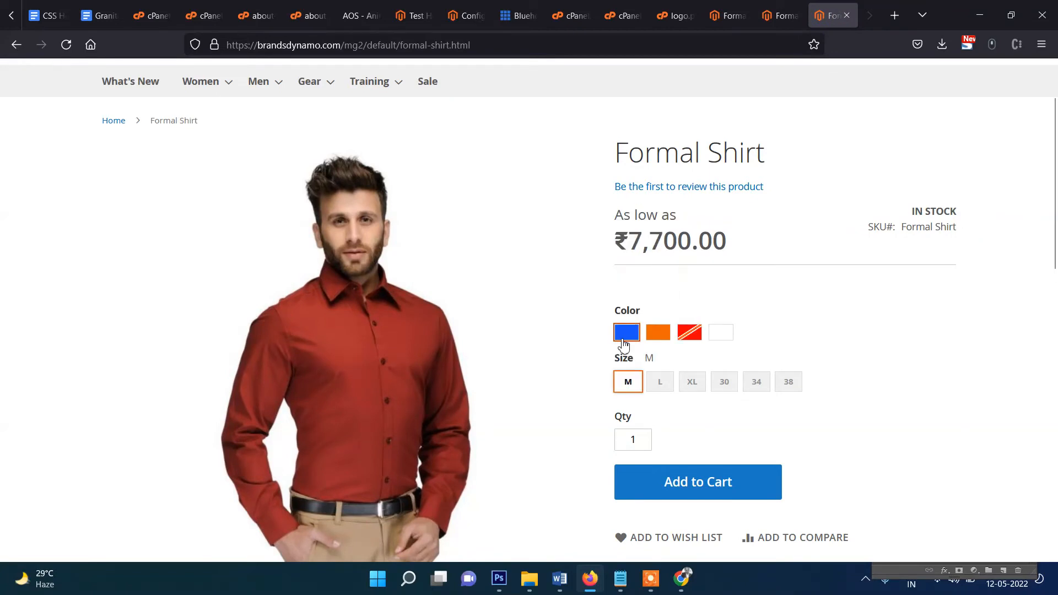
click(623, 339)
click(630, 361)
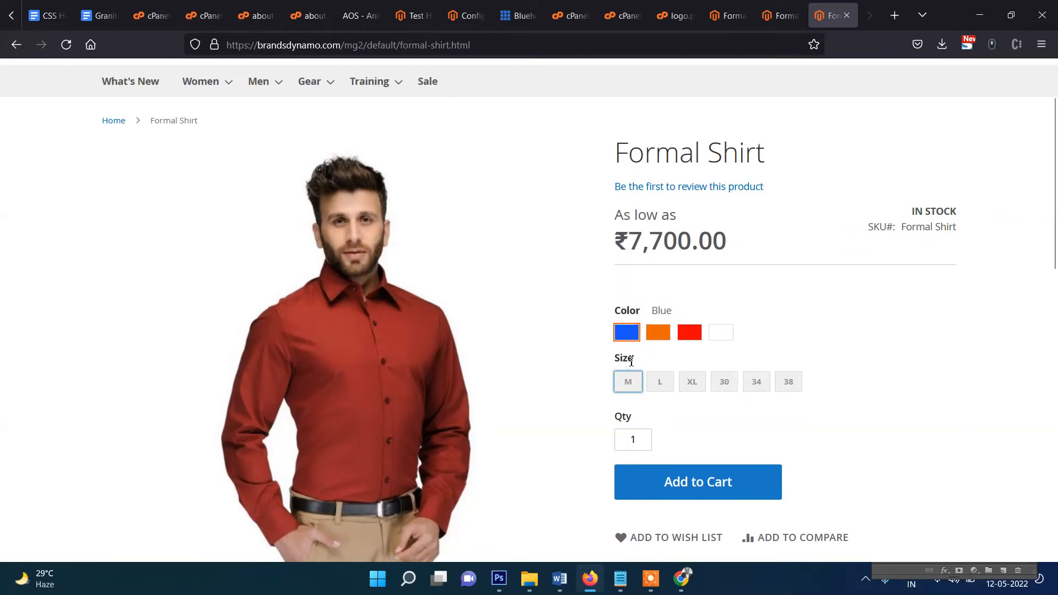
click(629, 334)
click(627, 386)
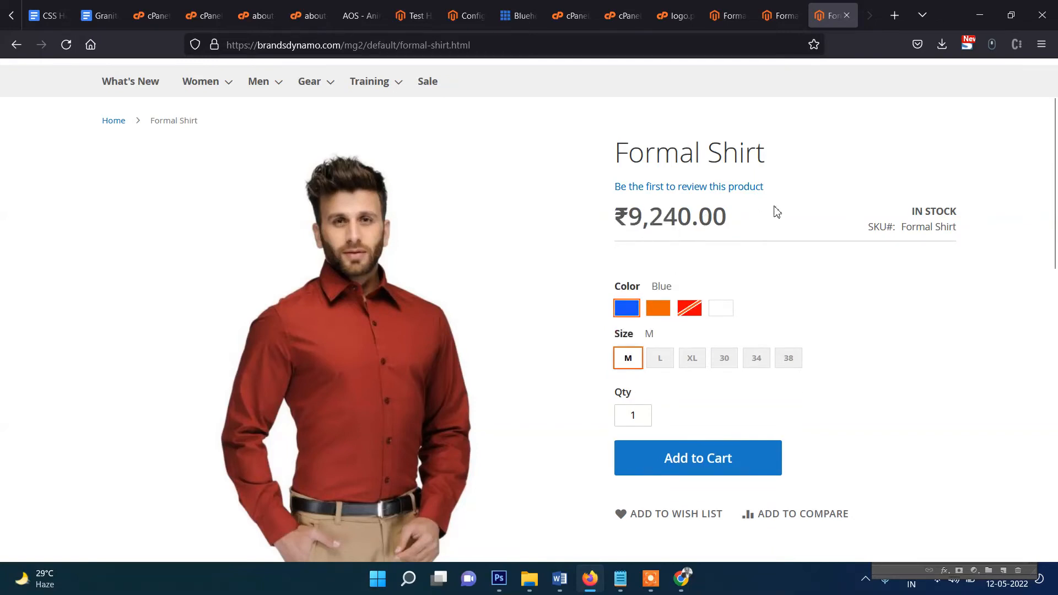
drag(778, 212, 603, 217)
click(711, 207)
Step: Switch the size M shirt to Orange and back to Blue to compare the two variations' prices
click(658, 307)
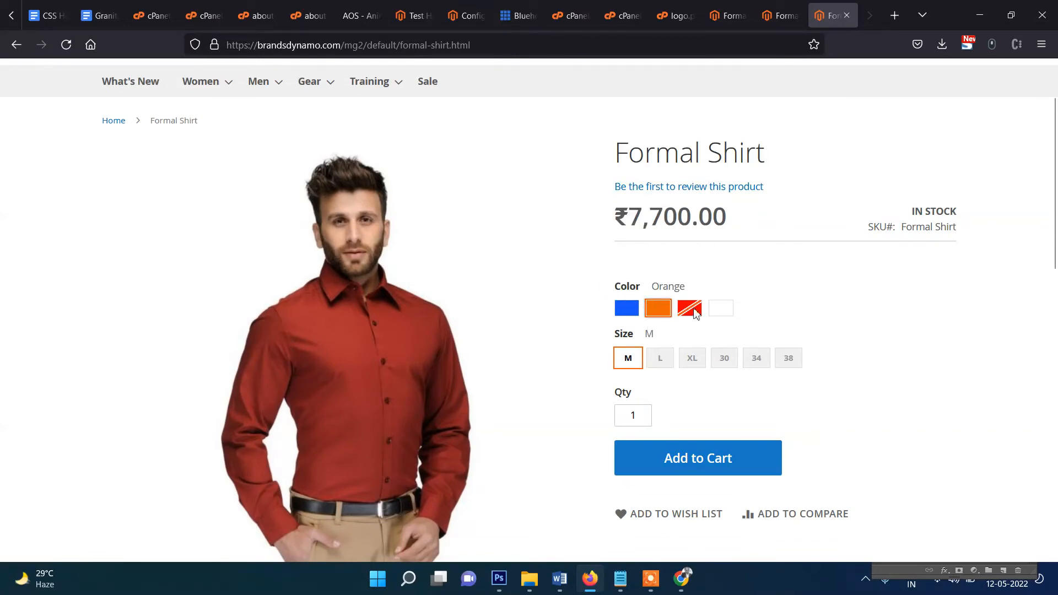
key(ctrl+a)
click(759, 226)
scroll(772, 292, down, 3)
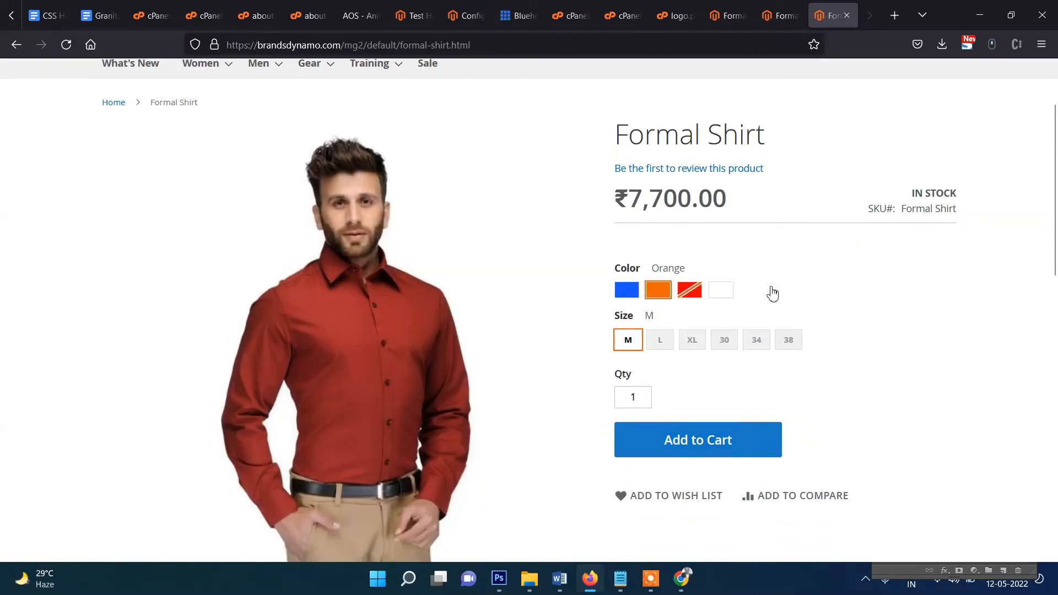
scroll(928, 335, up, 4)
scroll(692, 424, down, 3)
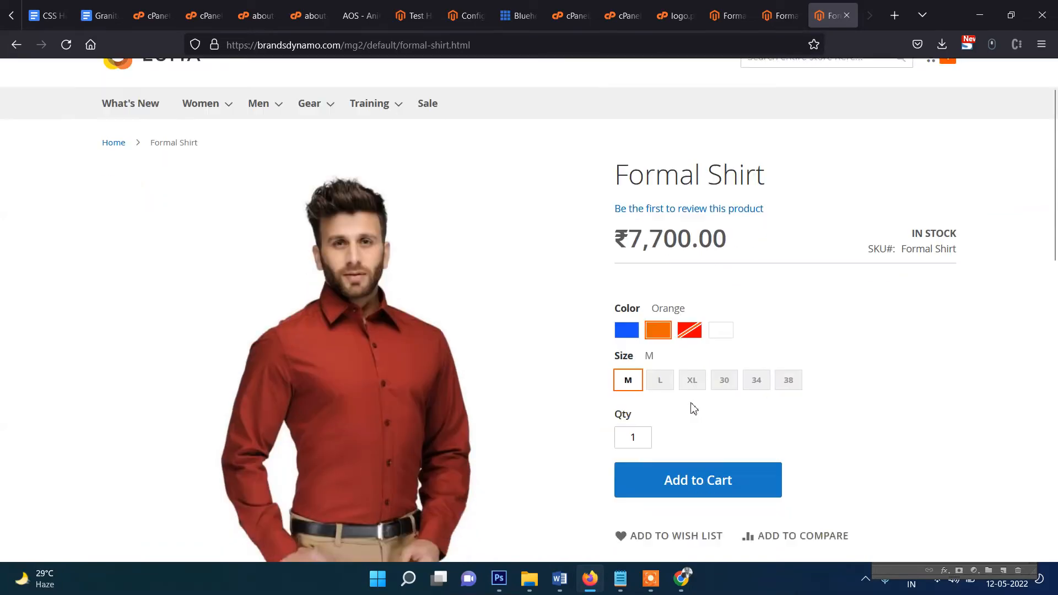
click(664, 240)
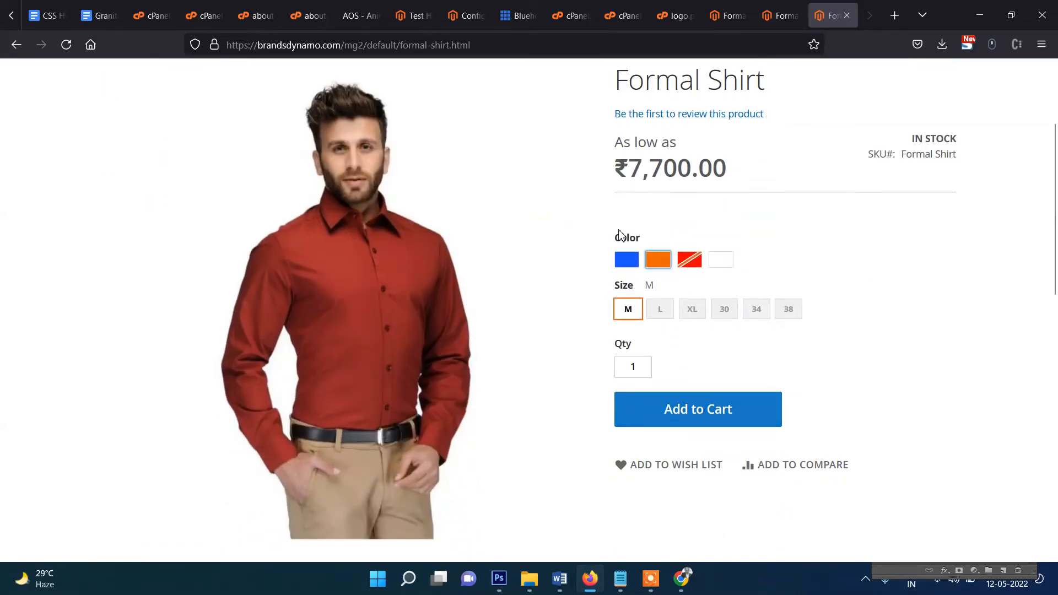
click(620, 264)
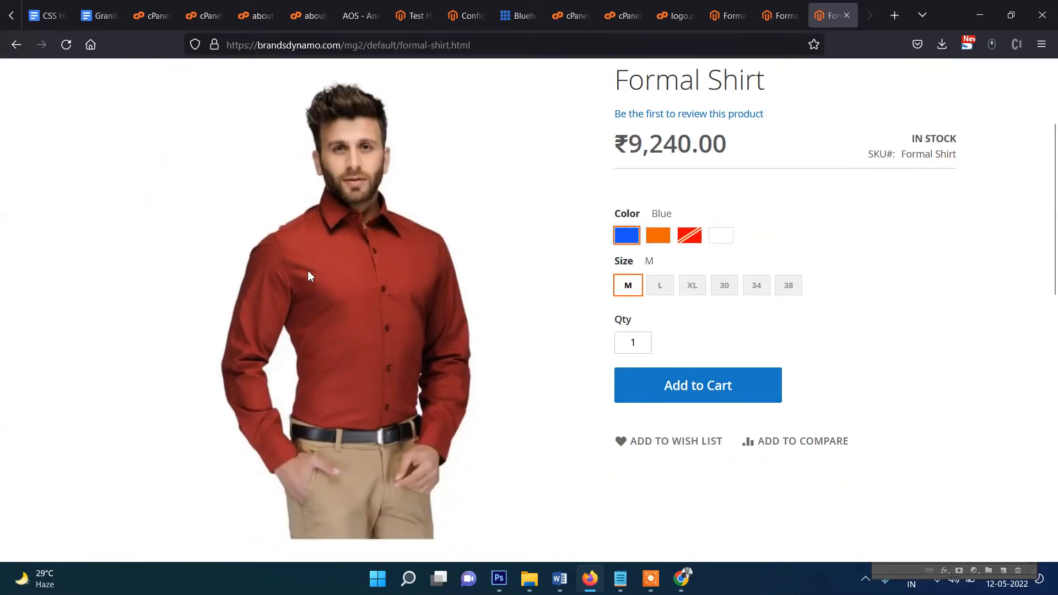
Step: Return to the Formal Shirt-Blue-M variation's edit page and expand its Images And Videos section
scroll(345, 243, down, 1)
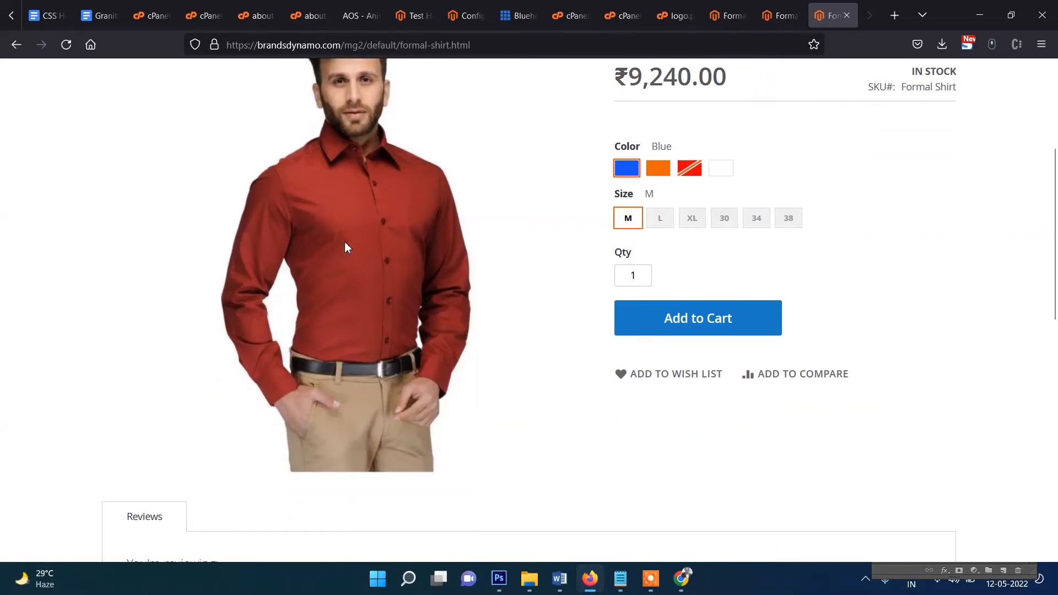
scroll(721, 270, up, 1)
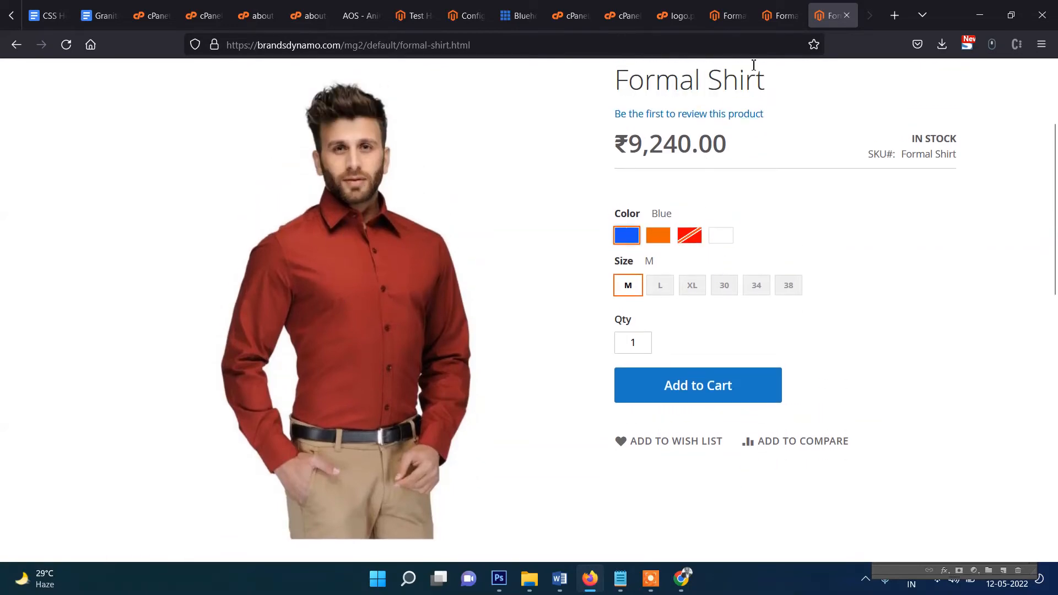
click(780, 15)
scroll(518, 314, down, 10)
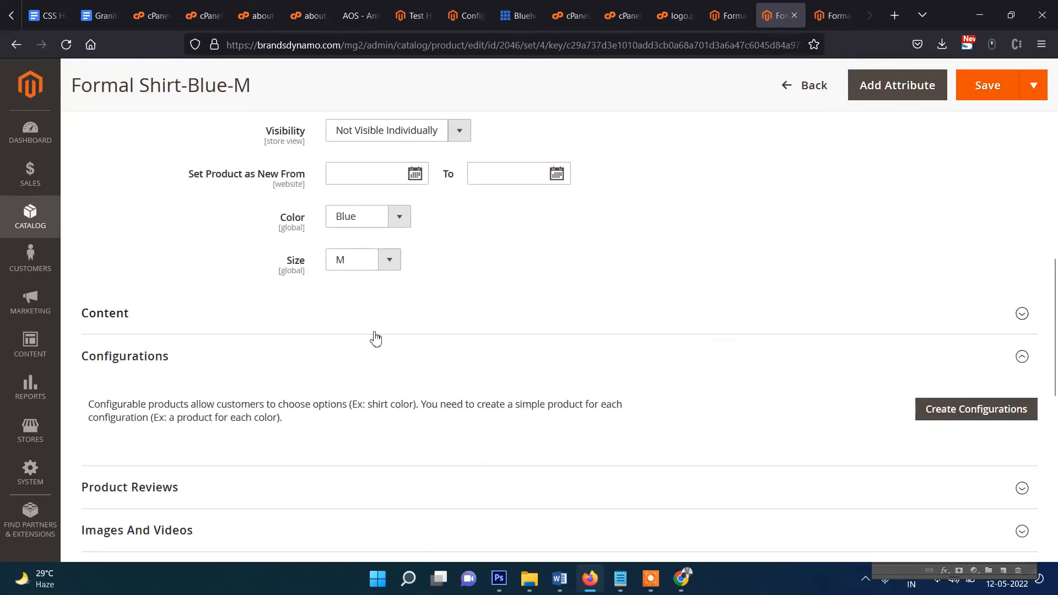
scroll(250, 356, down, 5)
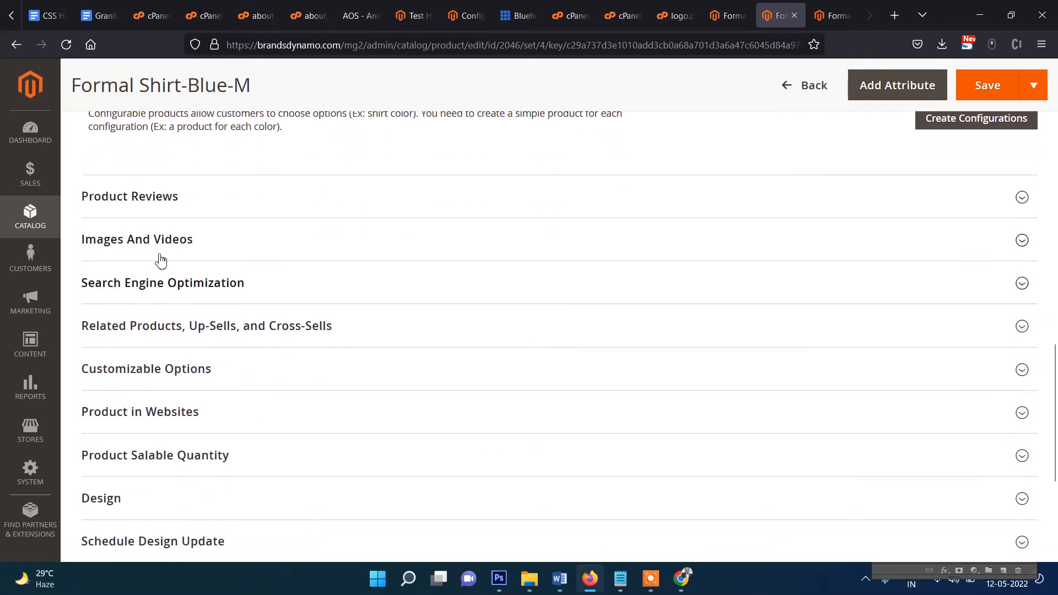
click(160, 257)
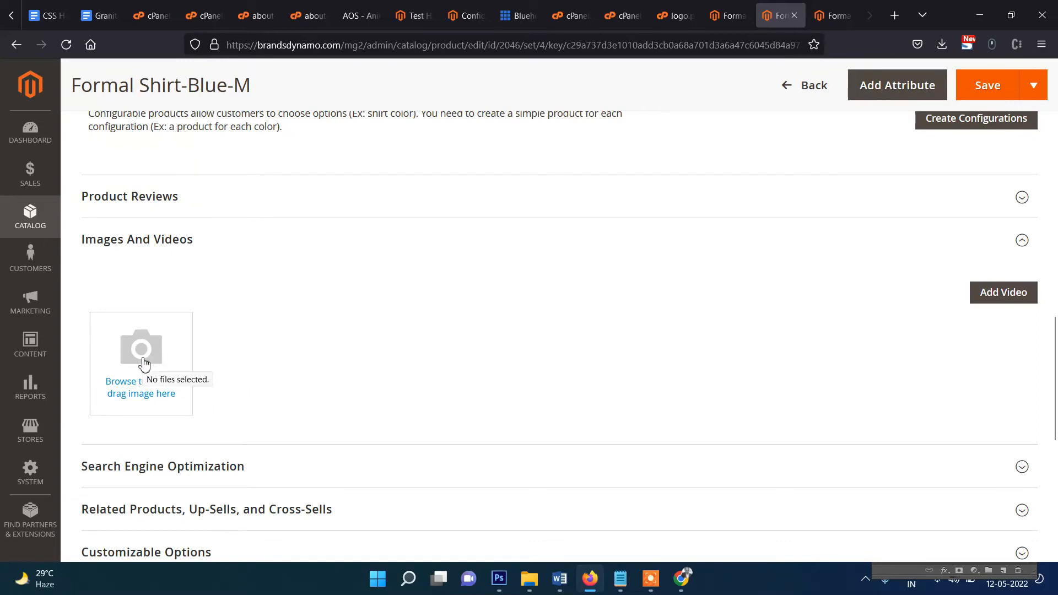
key(ctrl+Tab)
click(786, 10)
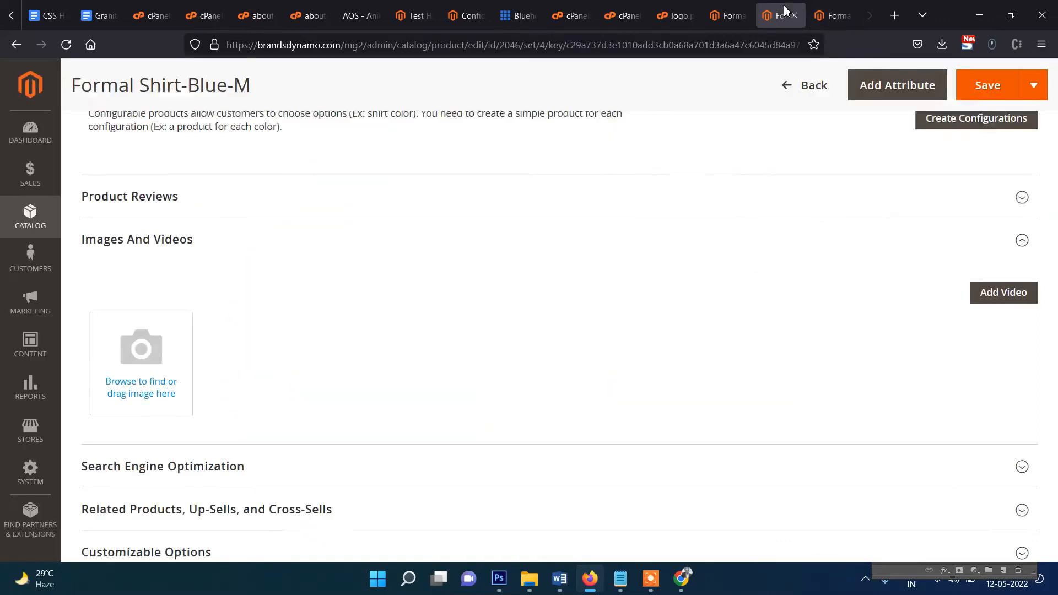
Step: Try to upload blue.webp from the Desktop as the Formal Shirt-Blue-M variation's image
click(212, 350)
click(512, 328)
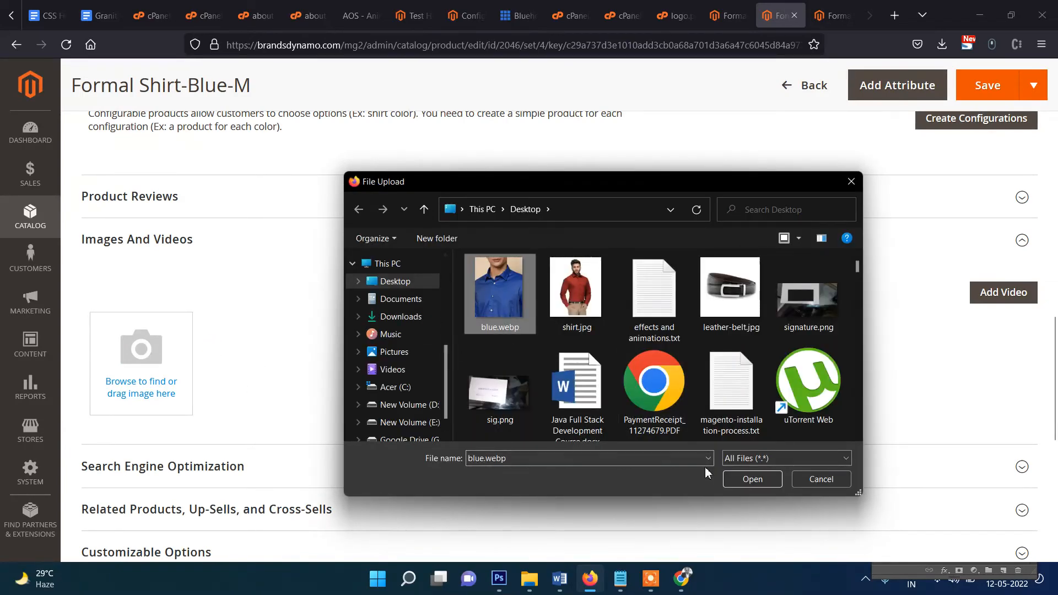
click(751, 479)
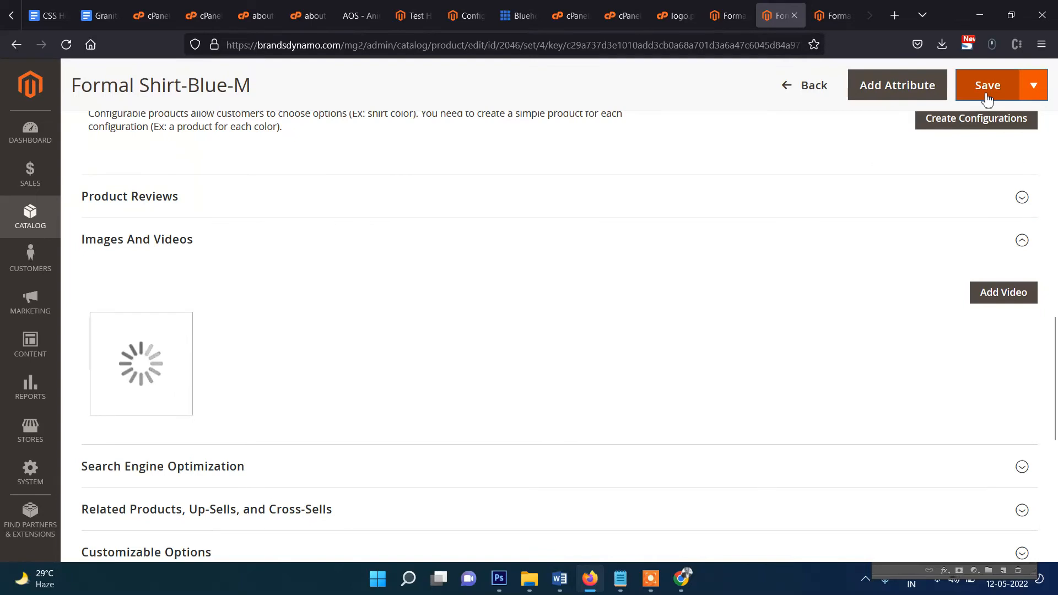
scroll(468, 429, down, 2)
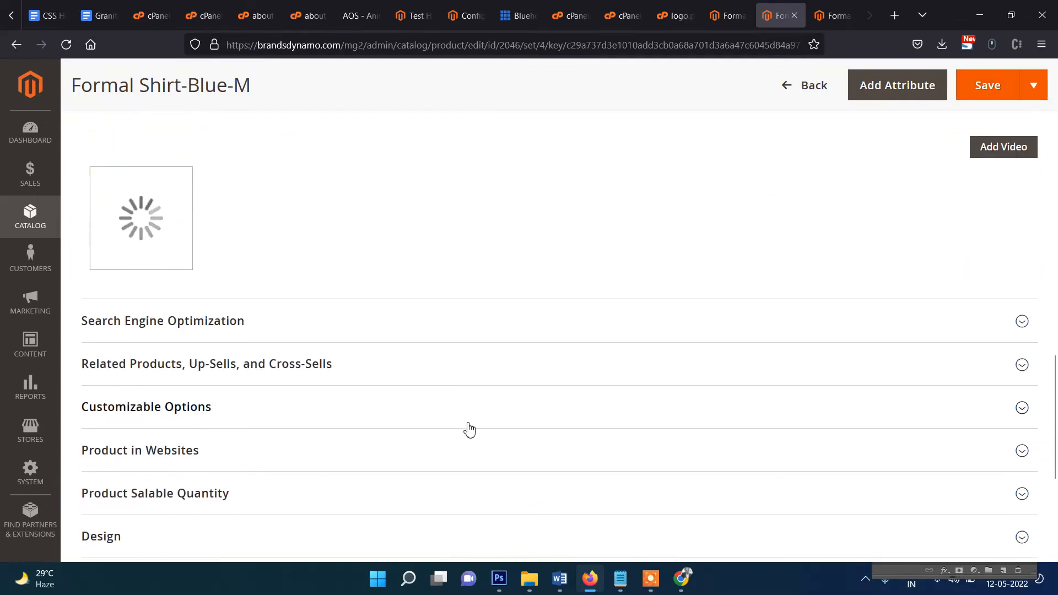
scroll(469, 429, up, 2)
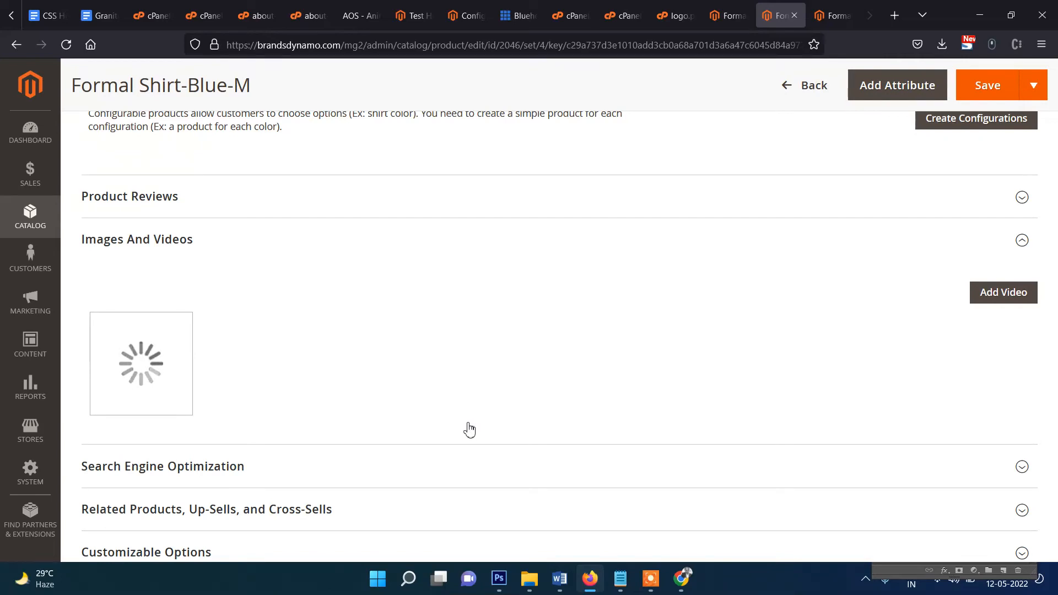
Step: Upload blues.jpg from the Desktop as the Formal Shirt-Blue-M variation's image and save the product
click(255, 401)
click(496, 308)
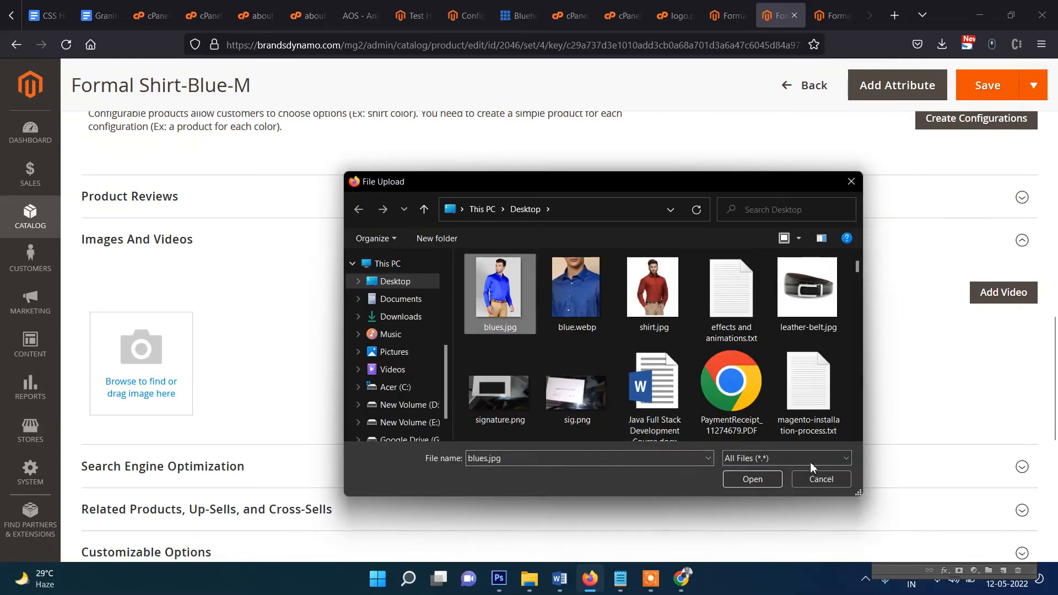
key(Return)
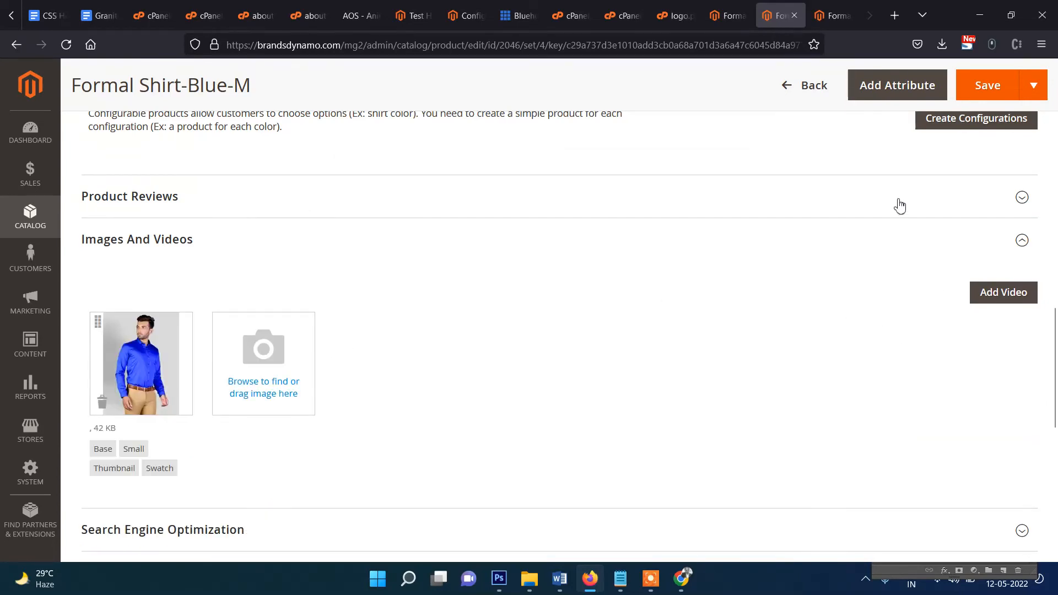
click(984, 87)
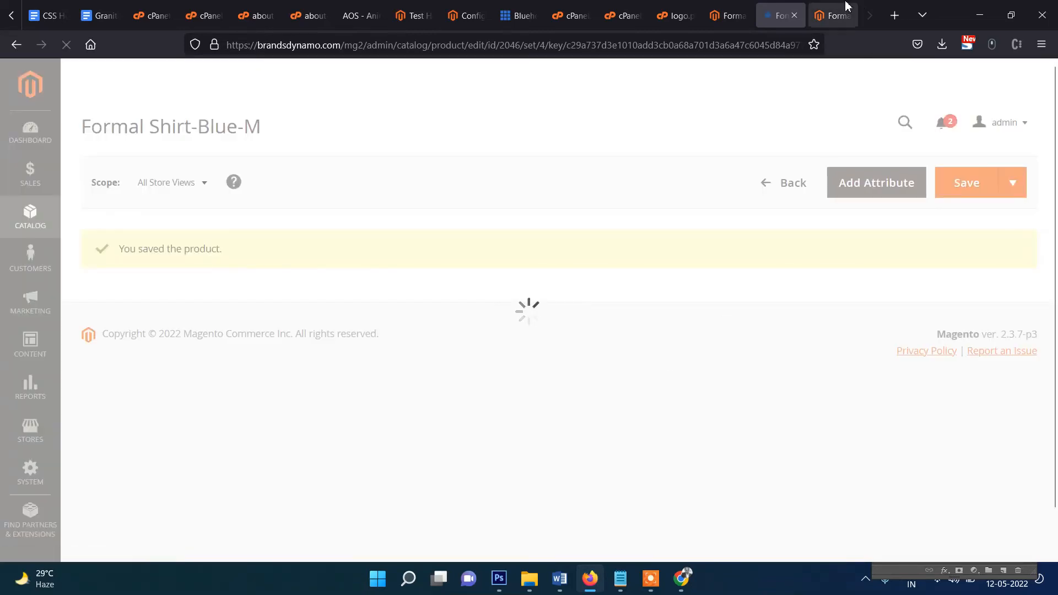
Step: Reload the storefront's Formal Shirt page and choose size M and color Blue to check the variation's image
click(839, 14)
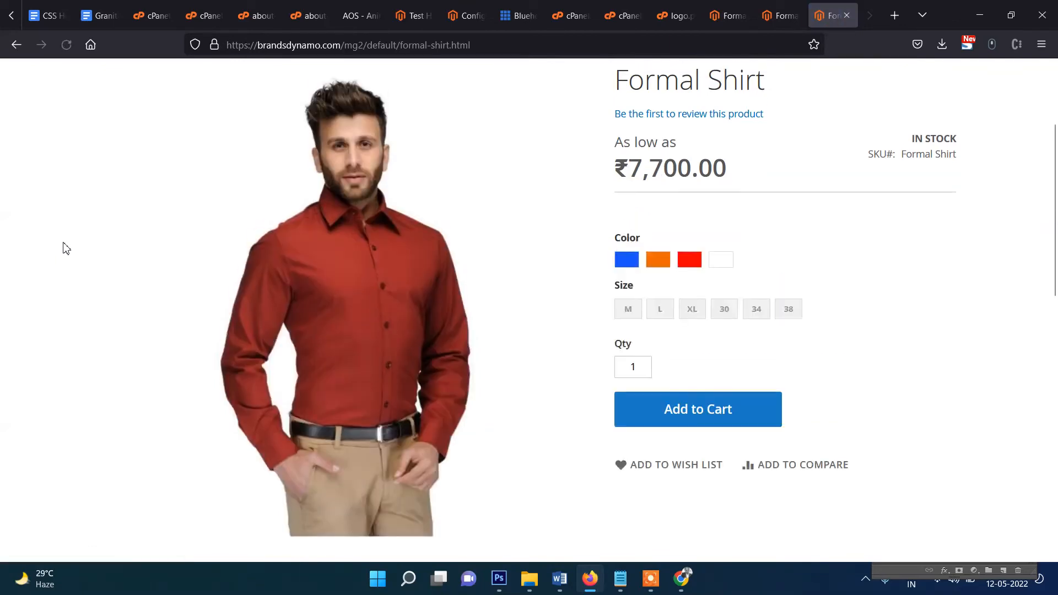
click(626, 264)
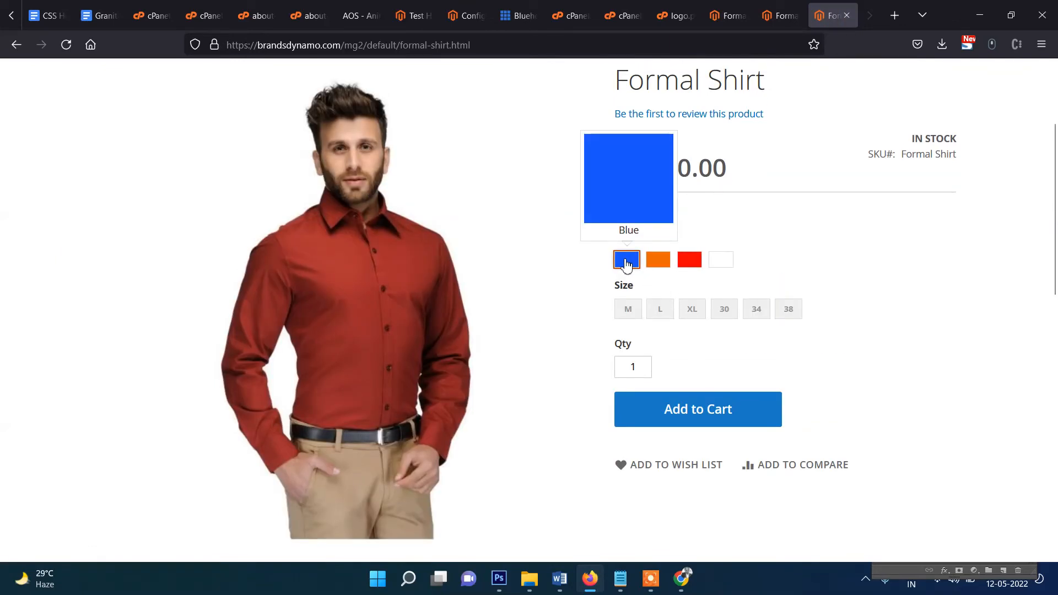
click(628, 311)
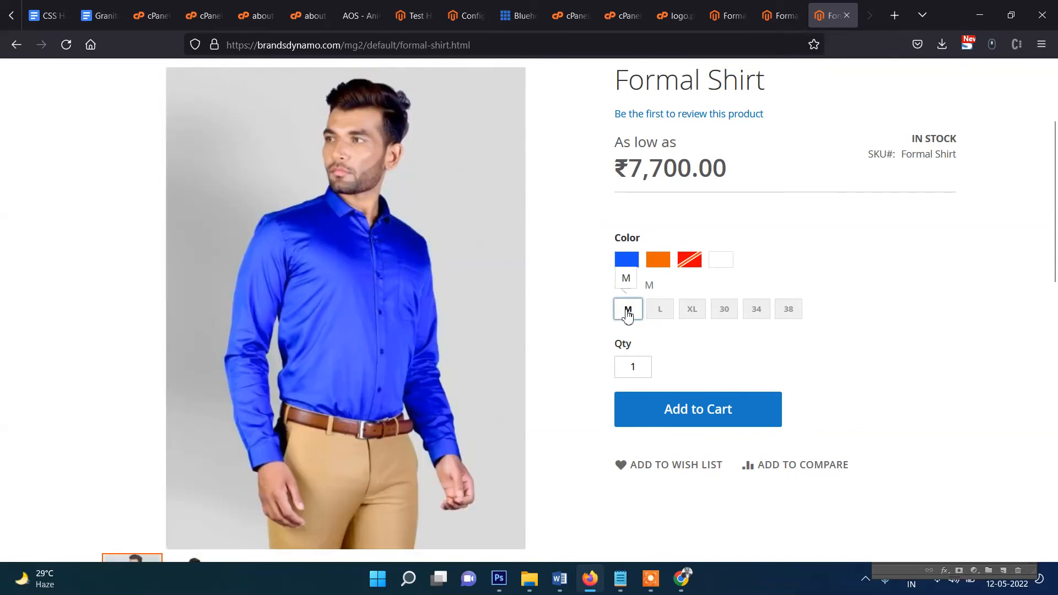
click(631, 309)
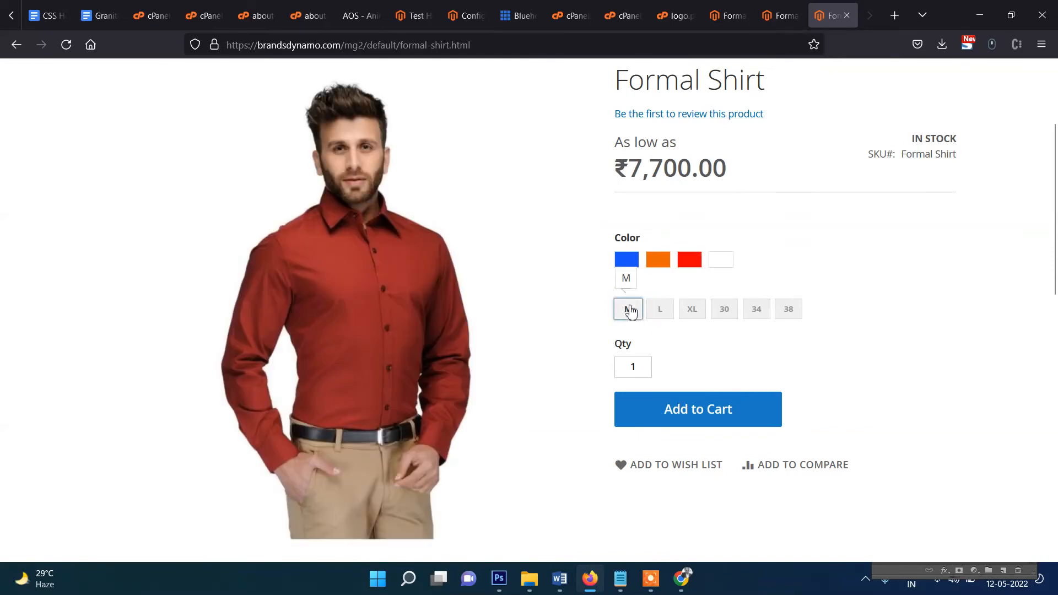
click(630, 308)
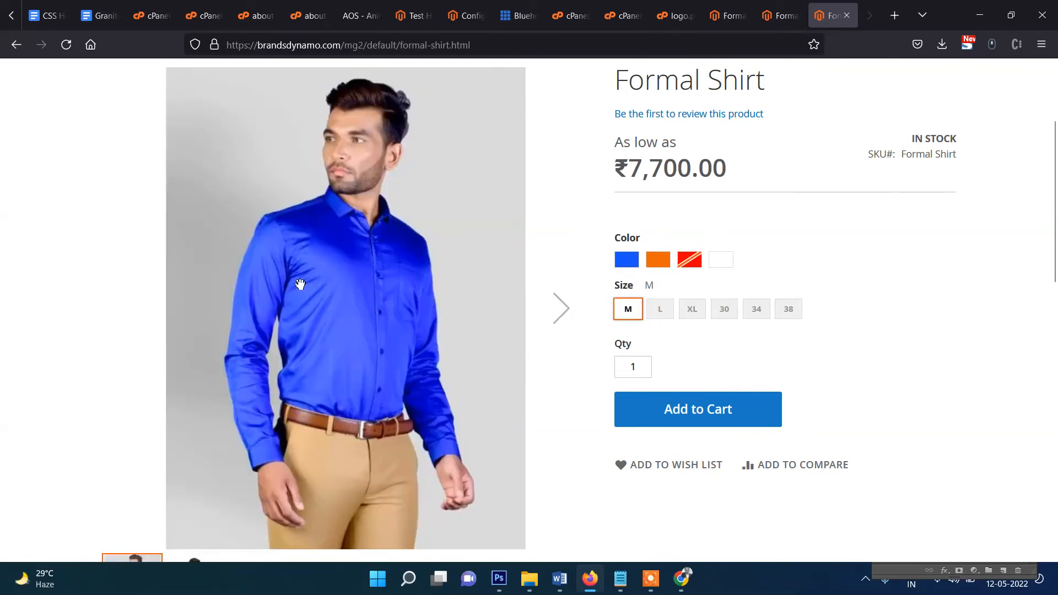
click(627, 259)
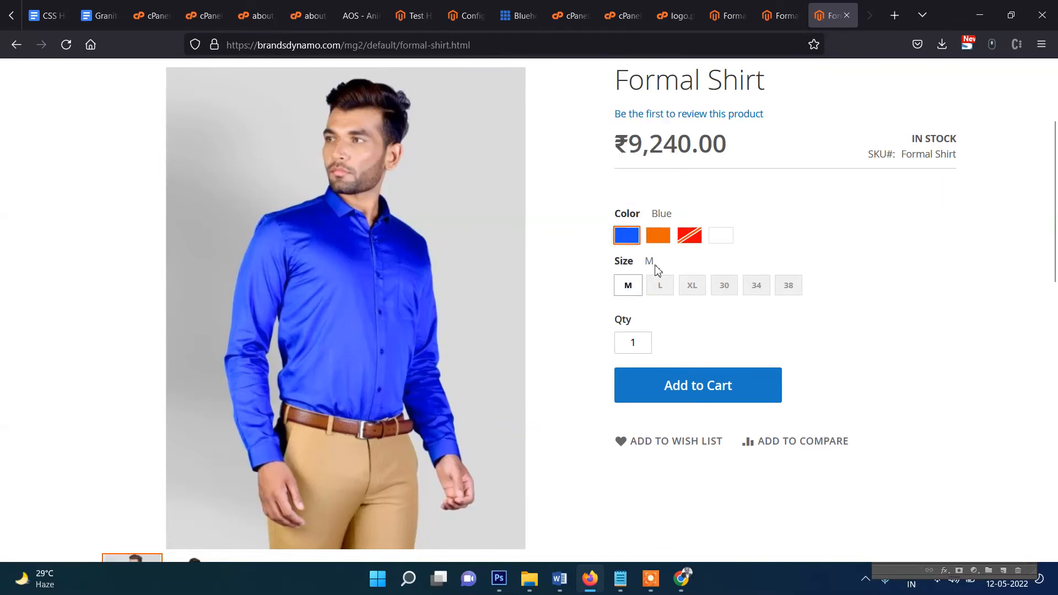
Step: Switch the size M shirt between Orange and Blue to compare the images shown for each variation
click(659, 237)
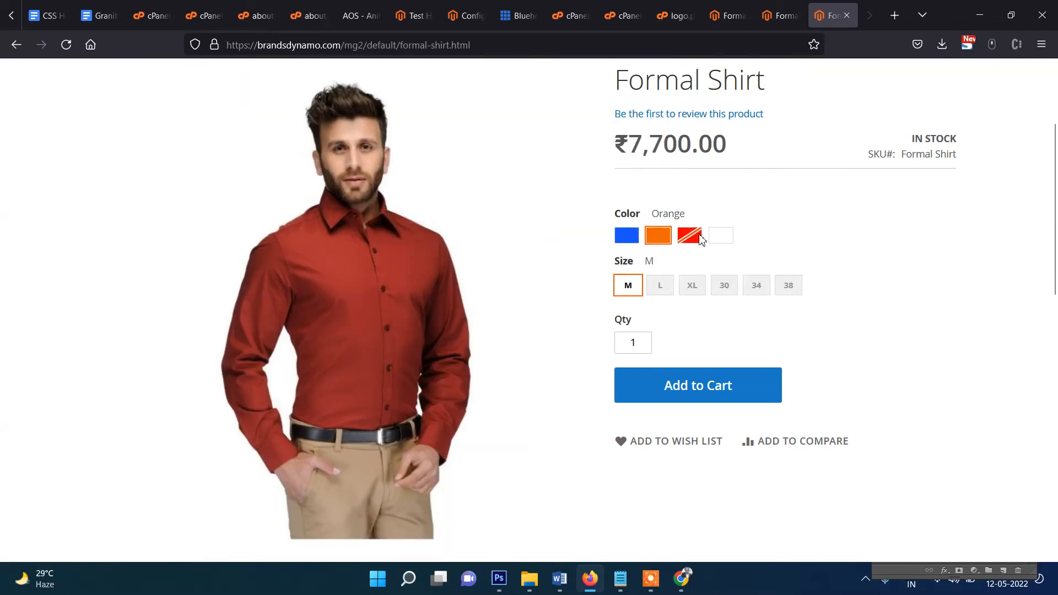
click(627, 236)
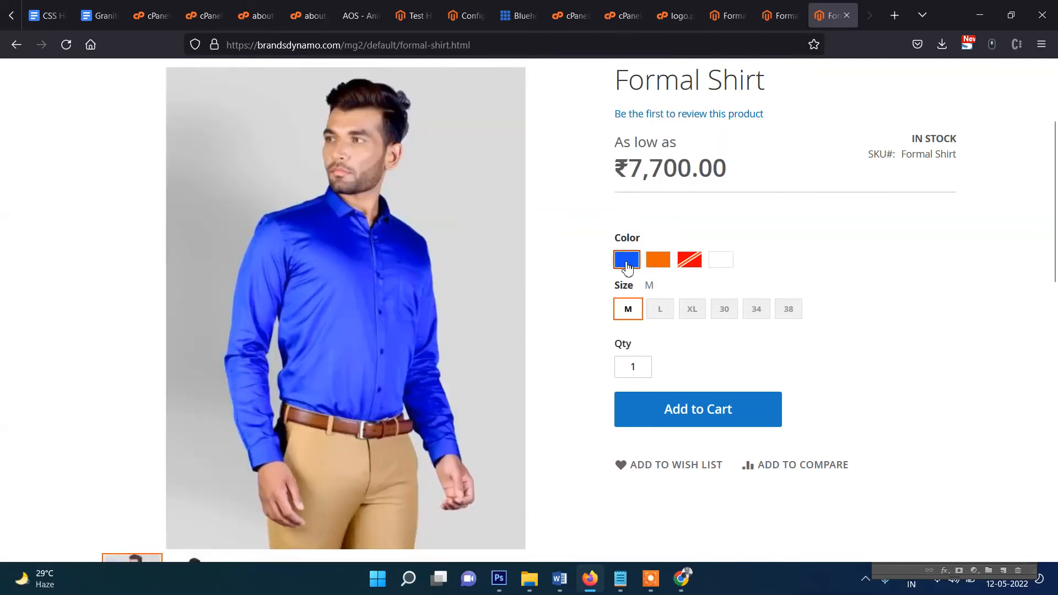
click(627, 289)
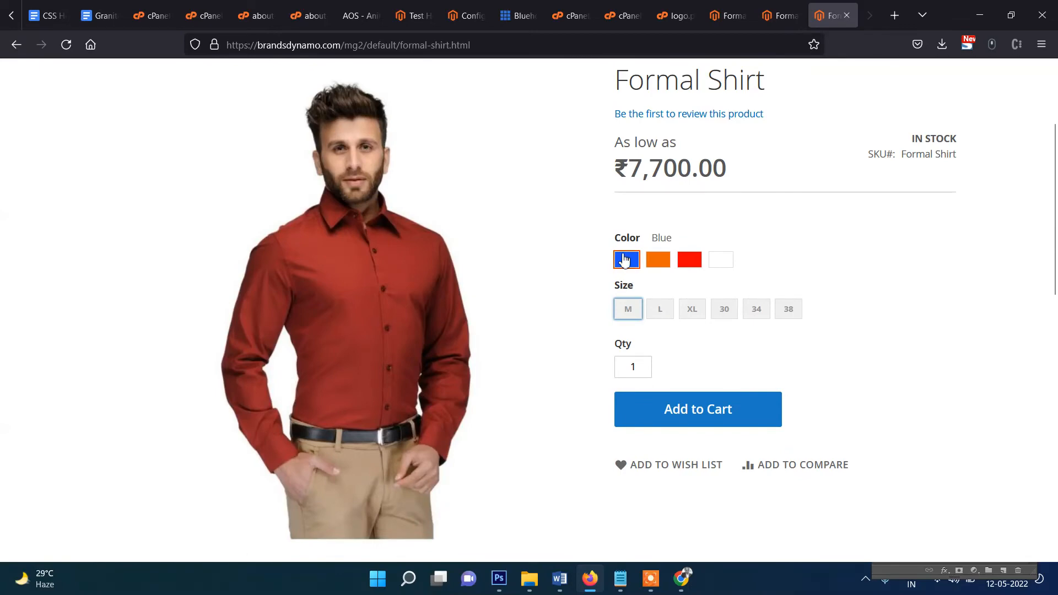
click(624, 260)
click(628, 309)
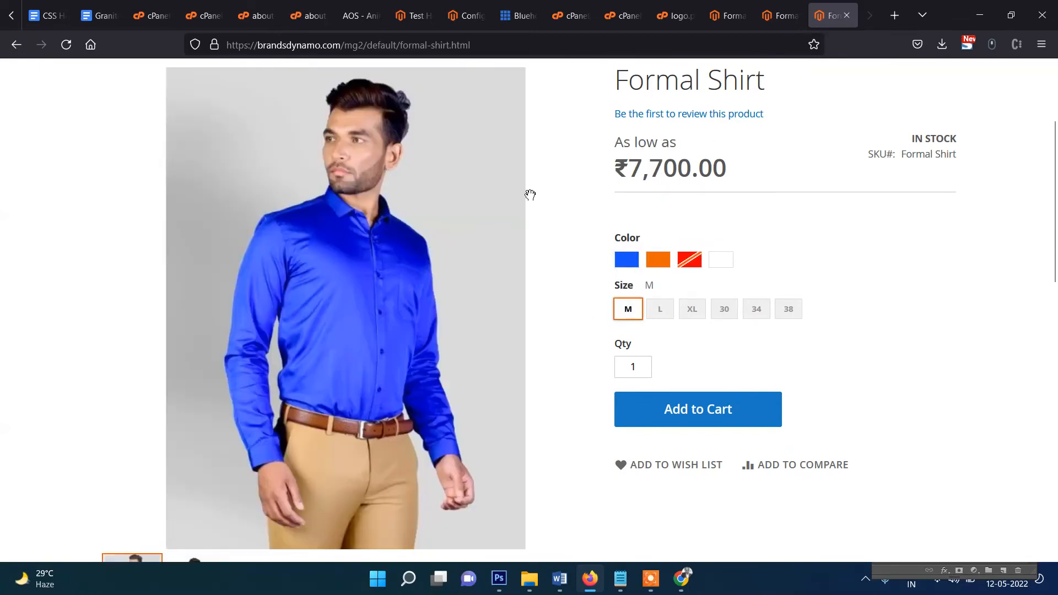
scroll(789, 264, down, 5)
scroll(789, 265, up, 6)
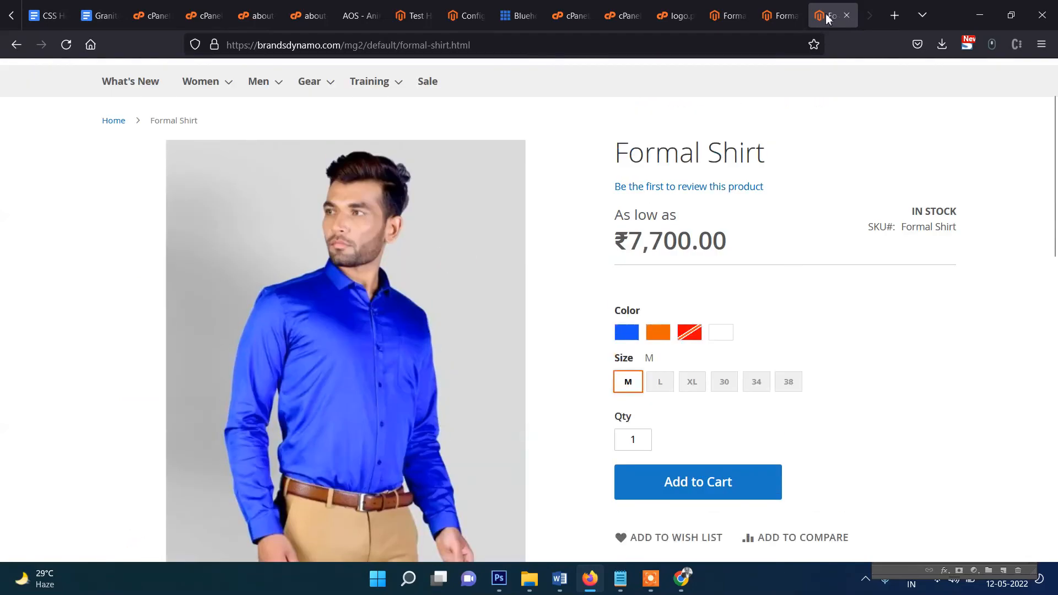
Step: Return to the main Formal Shirt product in the admin and examine its list of current variations
click(779, 8)
click(722, 11)
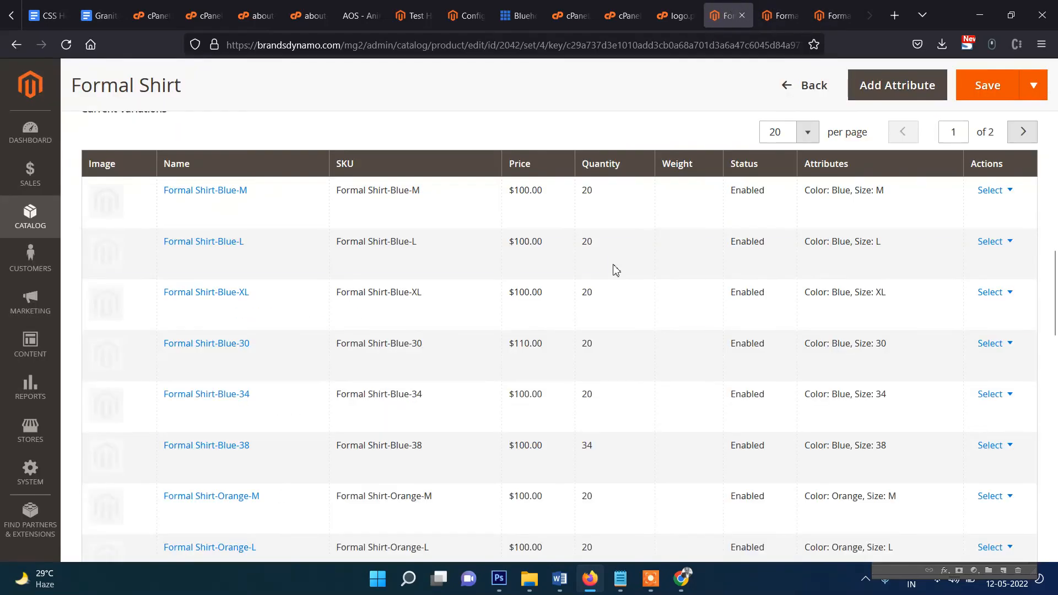
scroll(615, 269, down, 5)
scroll(524, 321, up, 5)
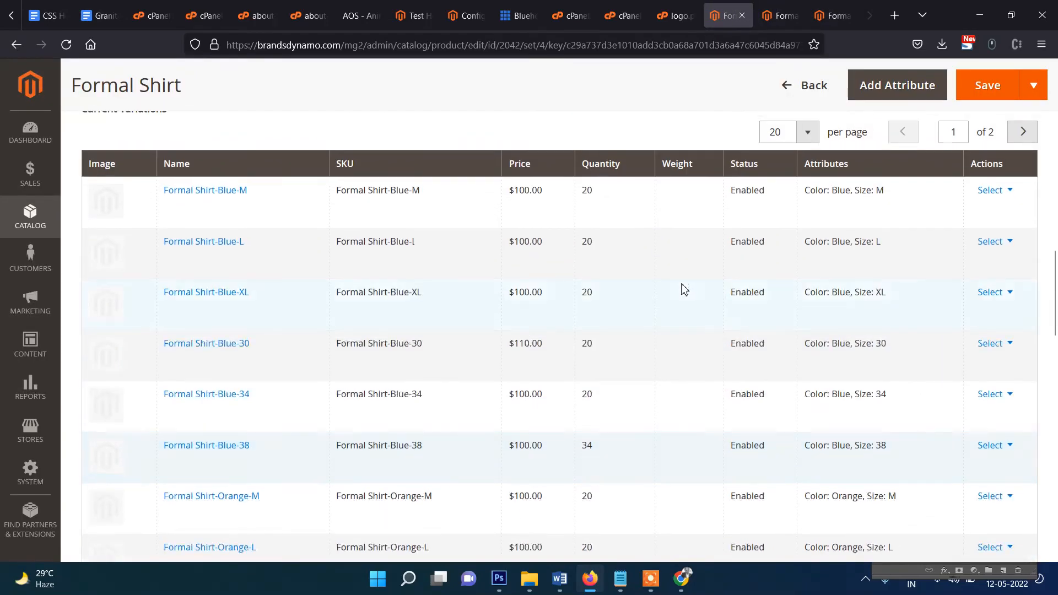
scroll(532, 395, up, 4)
scroll(572, 149, down, 1)
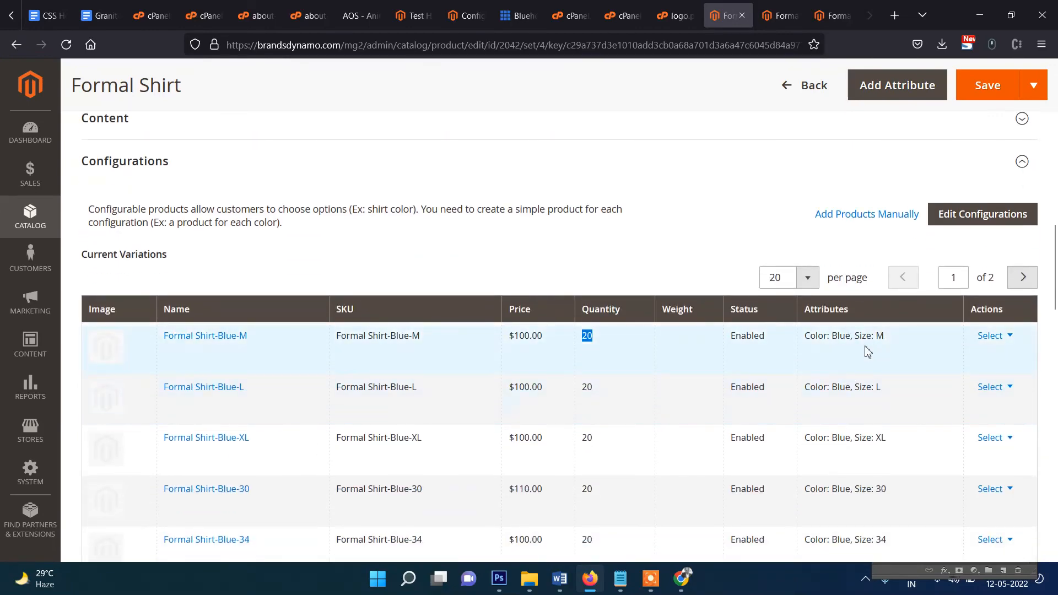
scroll(620, 394, down, 3)
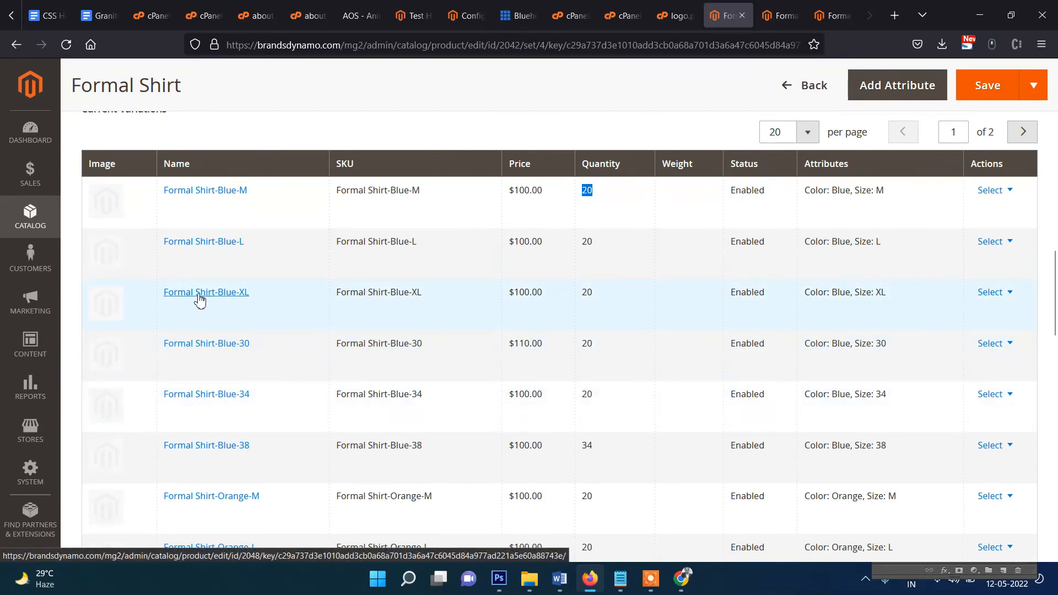
scroll(210, 311, down, 1)
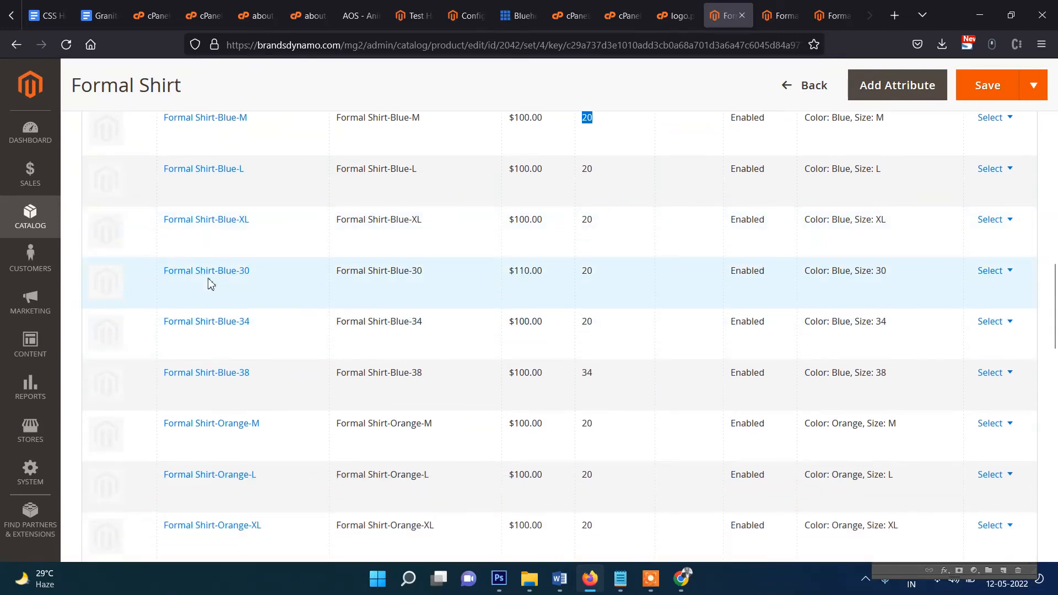
scroll(213, 273, up, 3)
scroll(218, 309, down, 4)
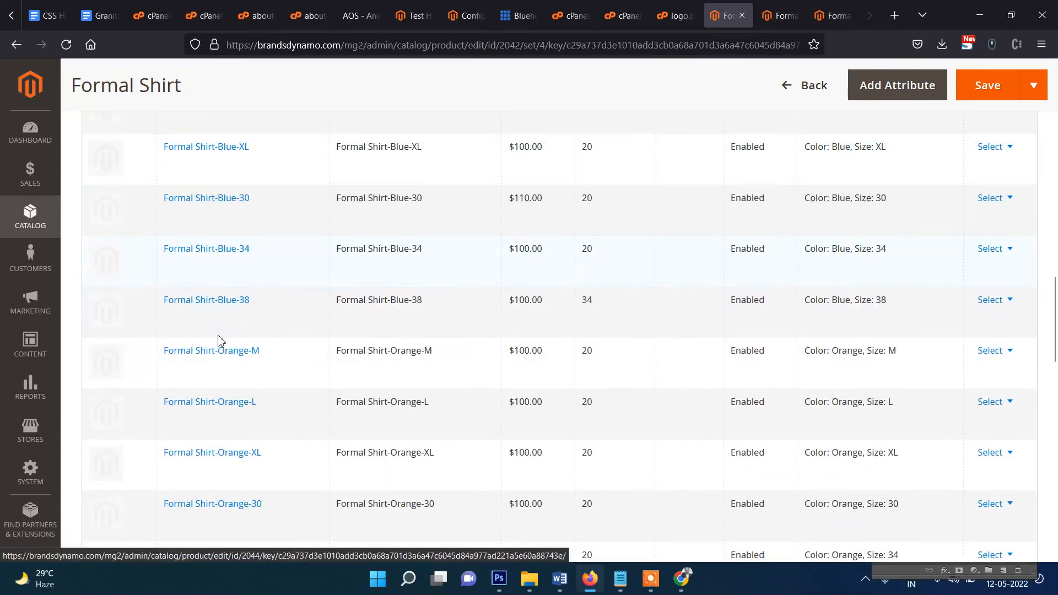
Step: Open the Formal Shirt-Blue-38 variation in a separate browser tab and examine its name, product details and editable sections
middle_click(209, 308)
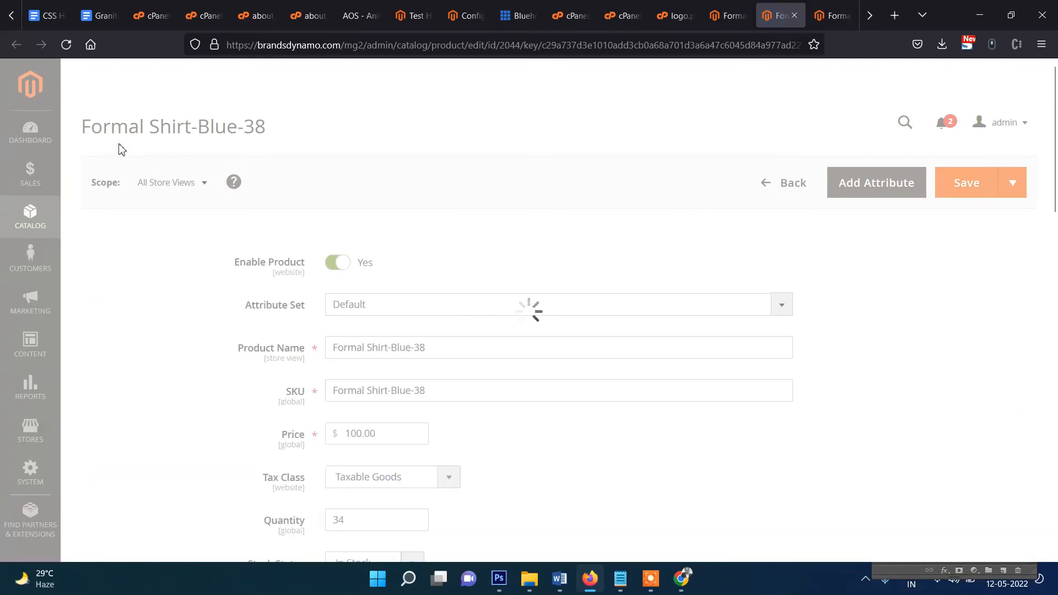
drag(216, 134, 281, 134)
click(288, 135)
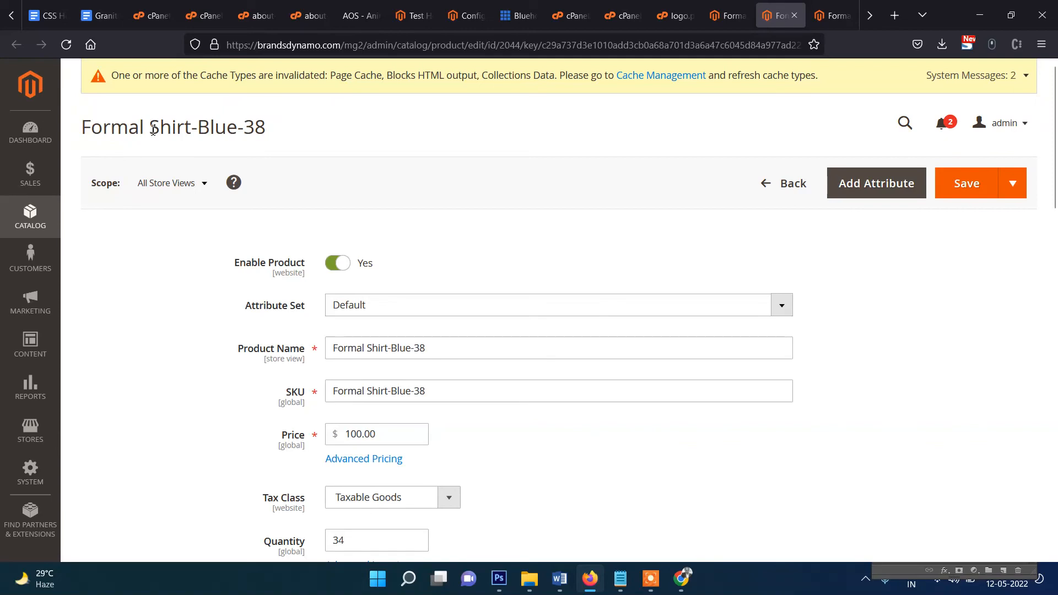
drag(157, 130, 293, 124)
click(293, 125)
scroll(536, 250, down, 20)
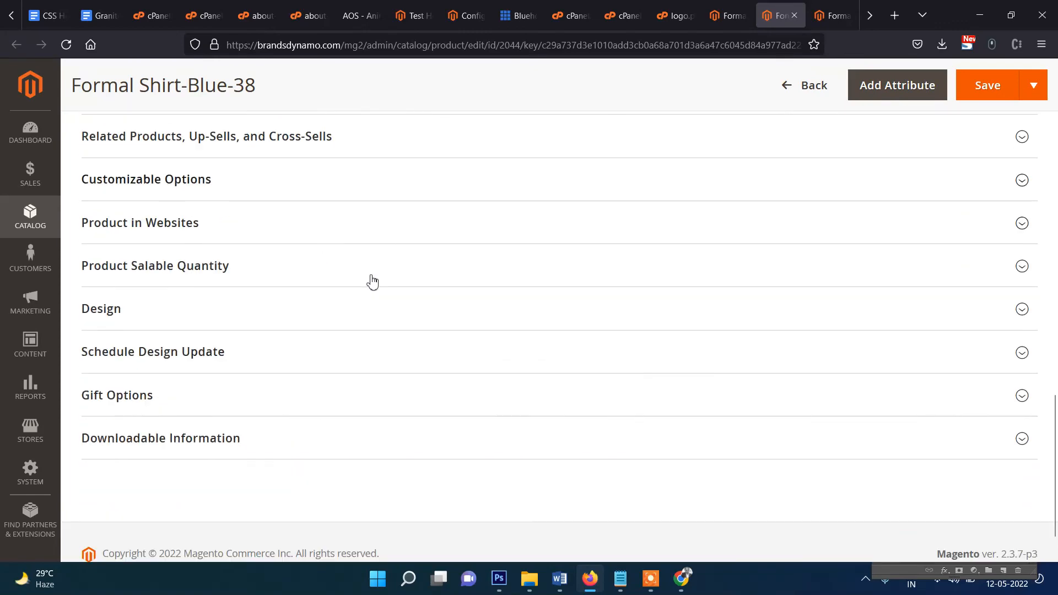
scroll(147, 345, up, 2)
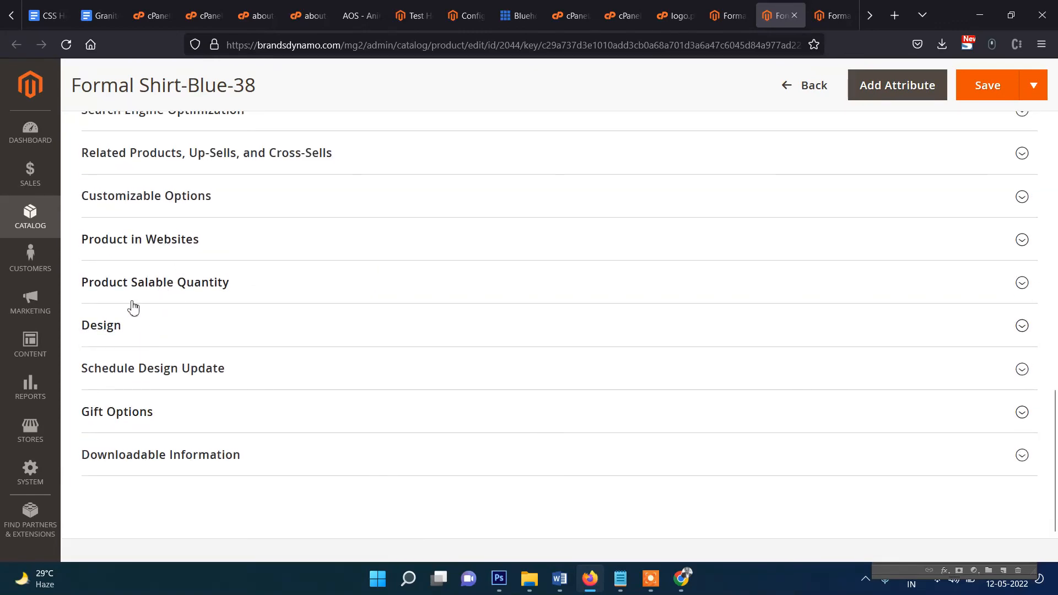
scroll(133, 307, up, 5)
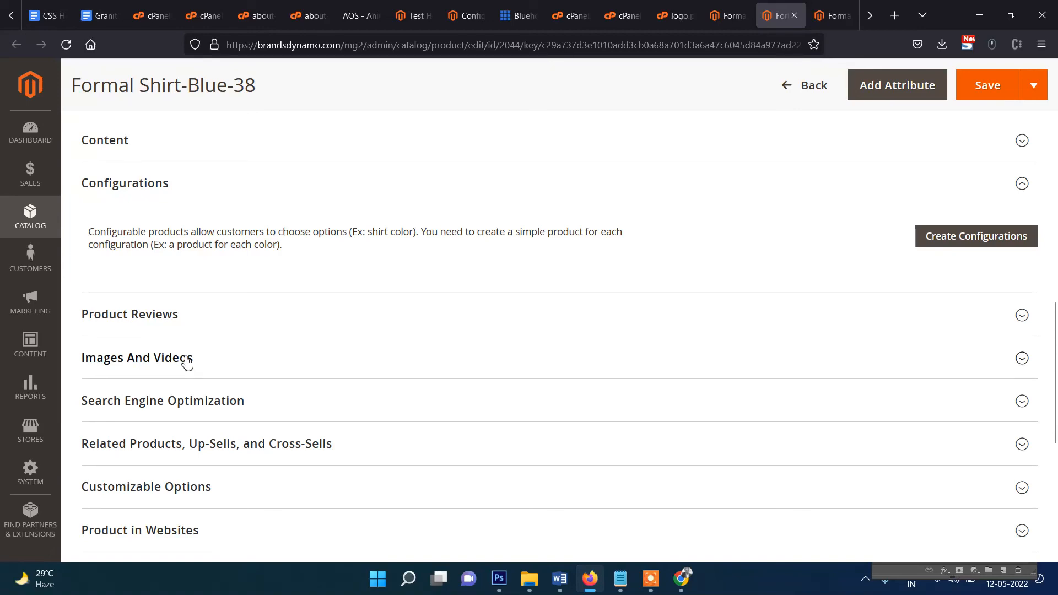
scroll(187, 361, up, 10)
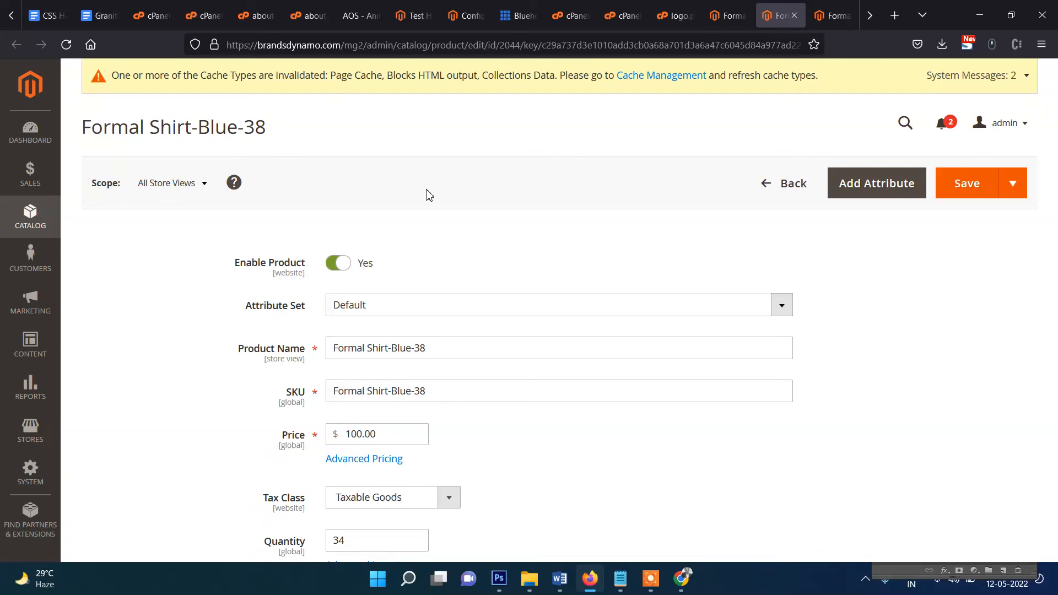
Step: Revisit the main Formal Shirt product's configurations and close the Formal Shirt-Blue-M edit page
click(725, 15)
scroll(713, 107, up, 6)
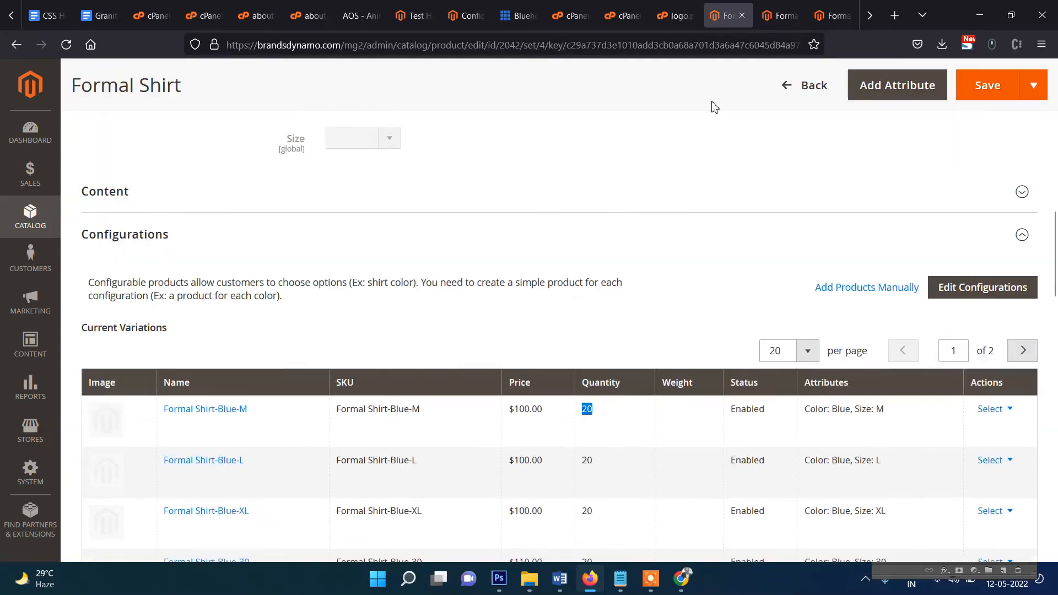
scroll(714, 107, up, 2)
click(835, 15)
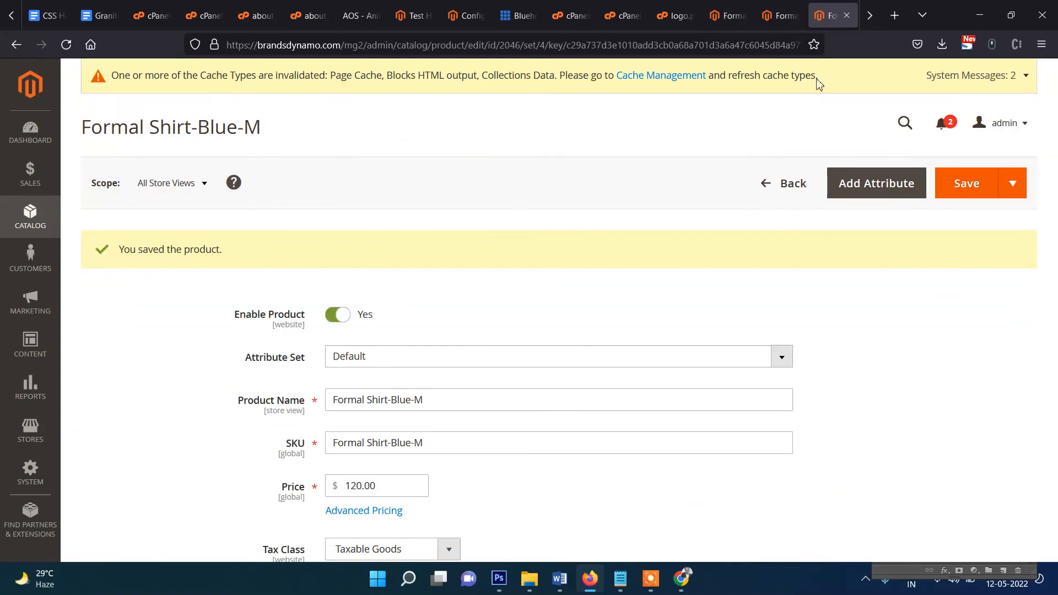
click(846, 16)
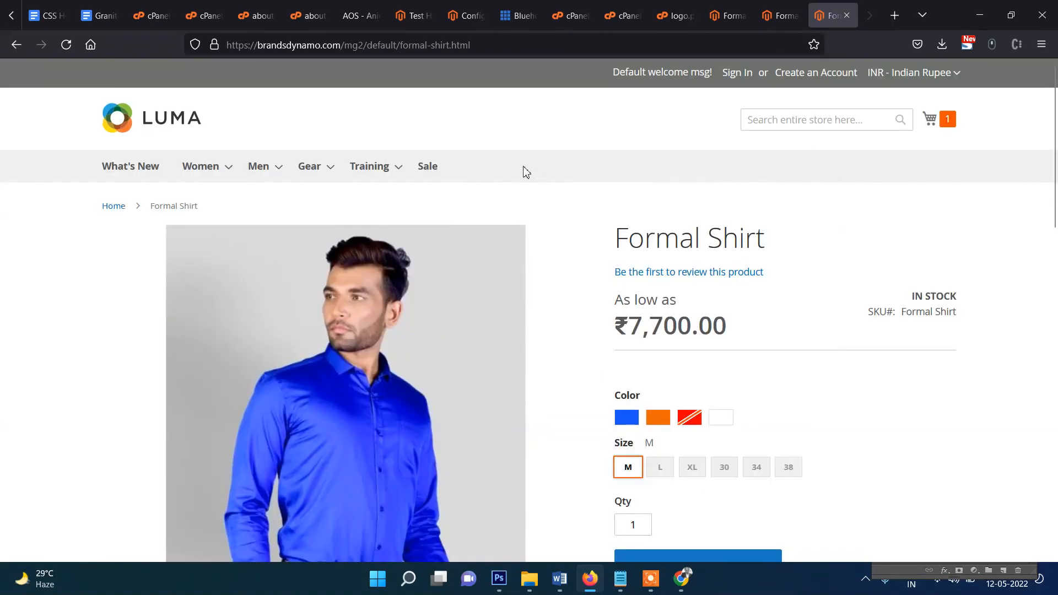
Step: Return from the storefront to the main Formal Shirt product in the admin and display its additional save options
click(727, 15)
scroll(1056, 234, up, 5)
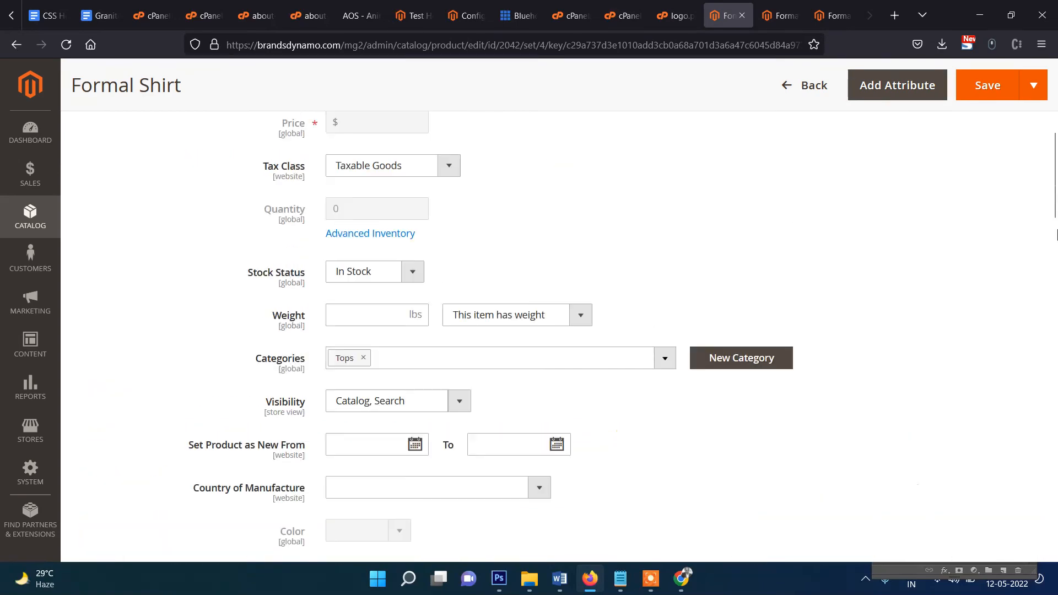
click(1034, 89)
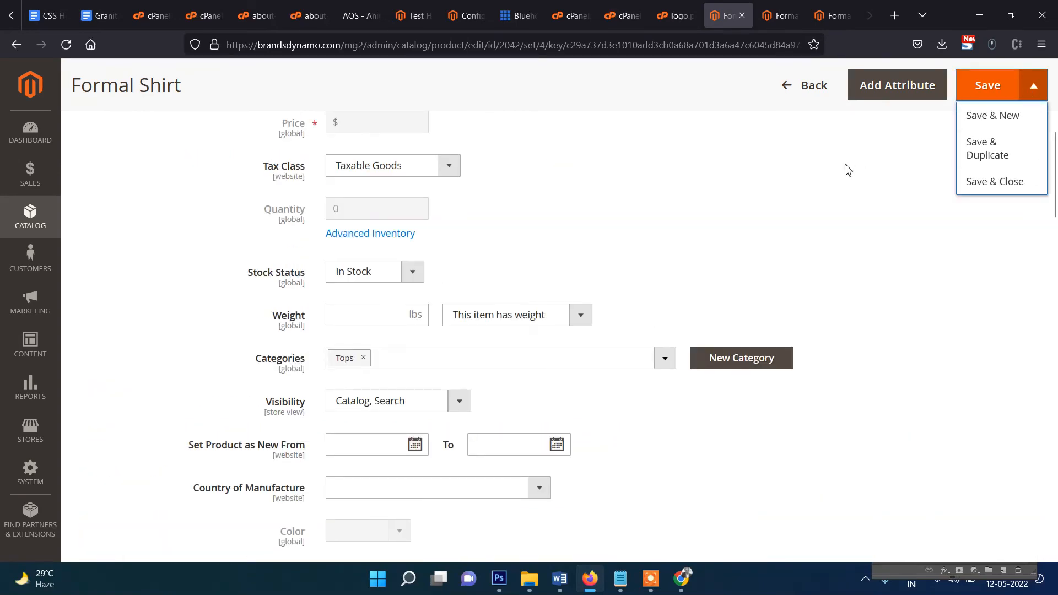
Step: Open the catalog's Products list and review the product types that can be added
click(31, 221)
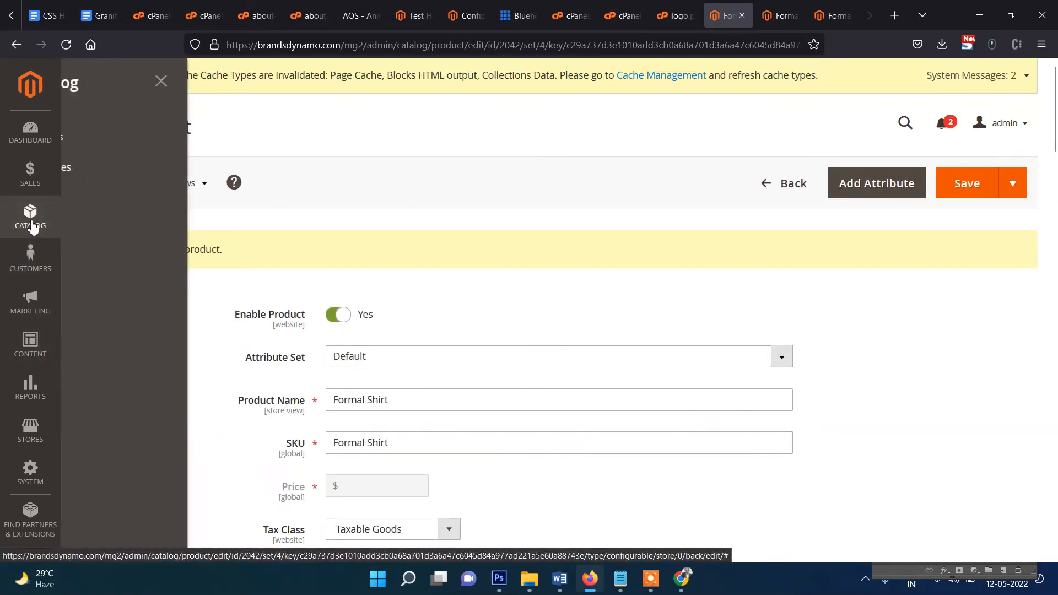
click(100, 141)
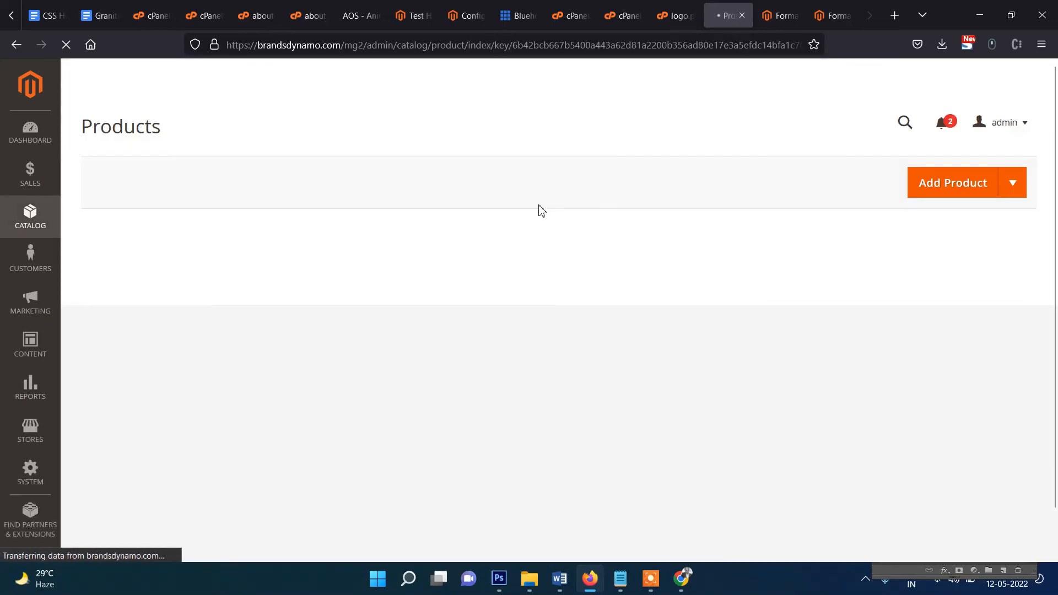
click(1014, 187)
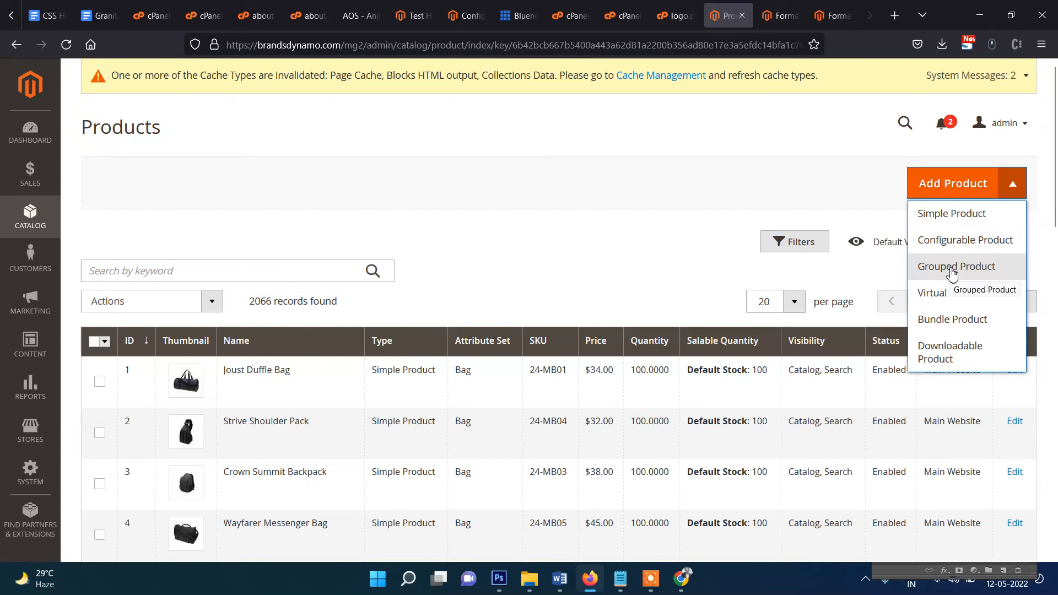
click(744, 144)
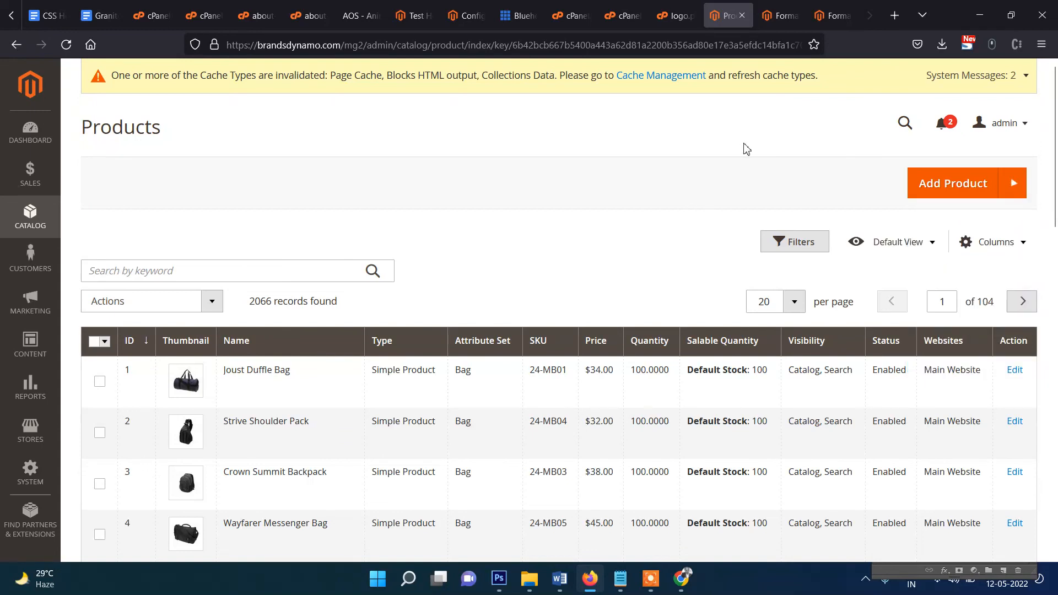